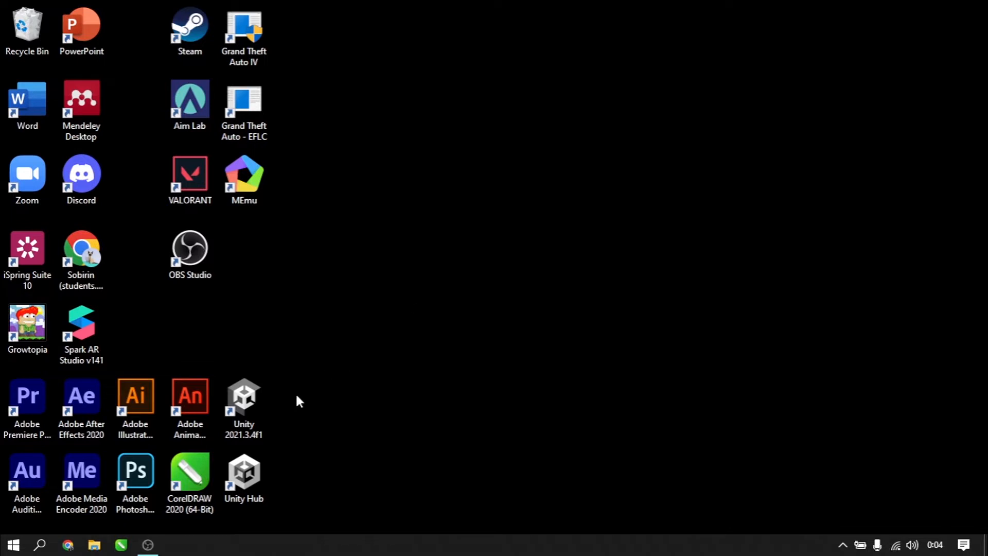
# Launch CorelDRAW 2020 and view its list of recently opened files.
pyautogui.click(202, 466)
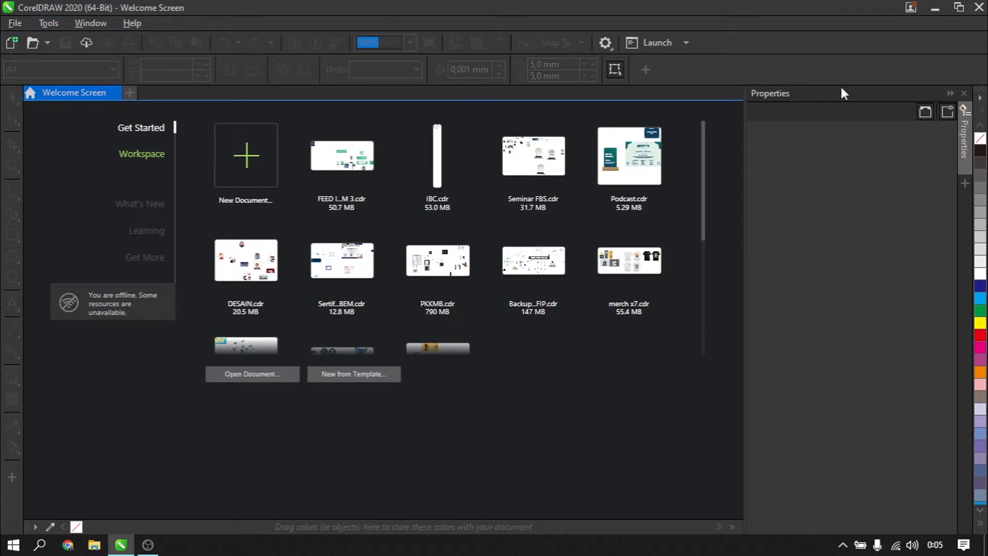
pyautogui.click(6, 24)
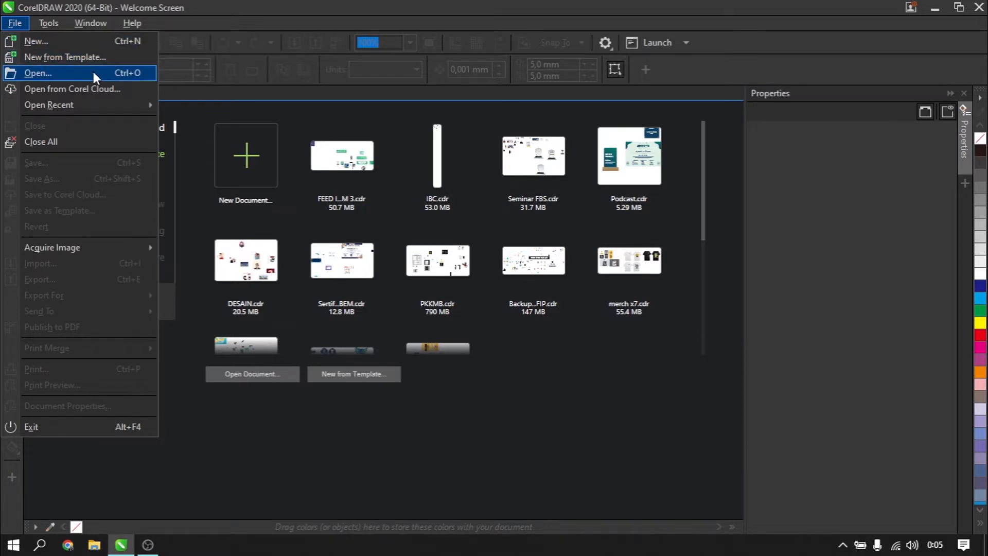
pyautogui.moveTo(141, 103)
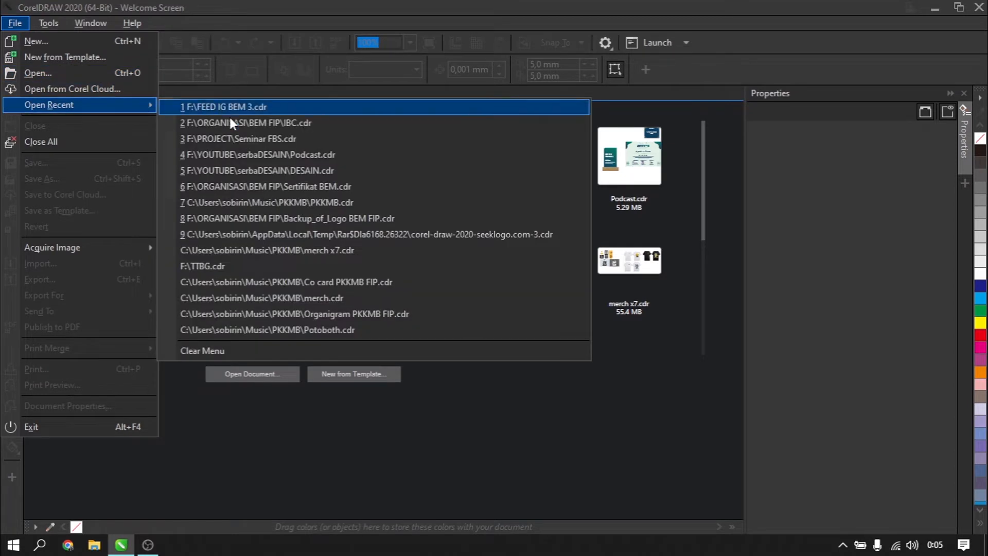
pyautogui.click(227, 464)
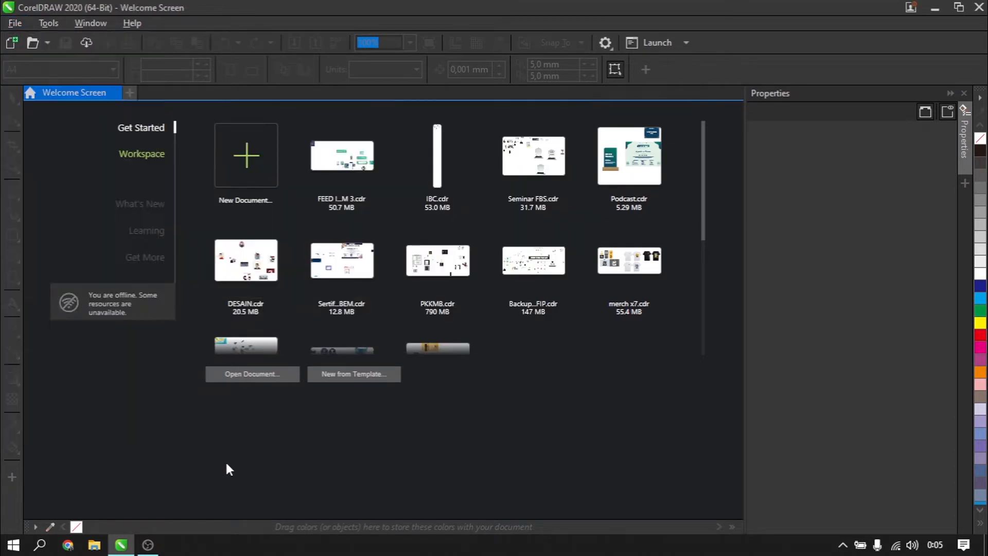
# Try the Light interface theme in the appearance customization options and set the theme back to Dark.
pyautogui.click(51, 21)
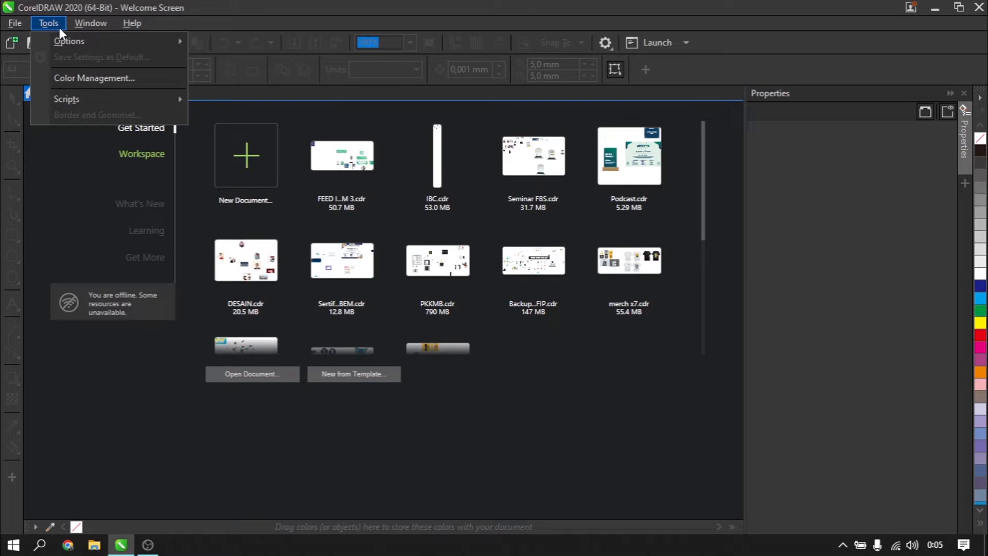
pyautogui.moveTo(143, 47)
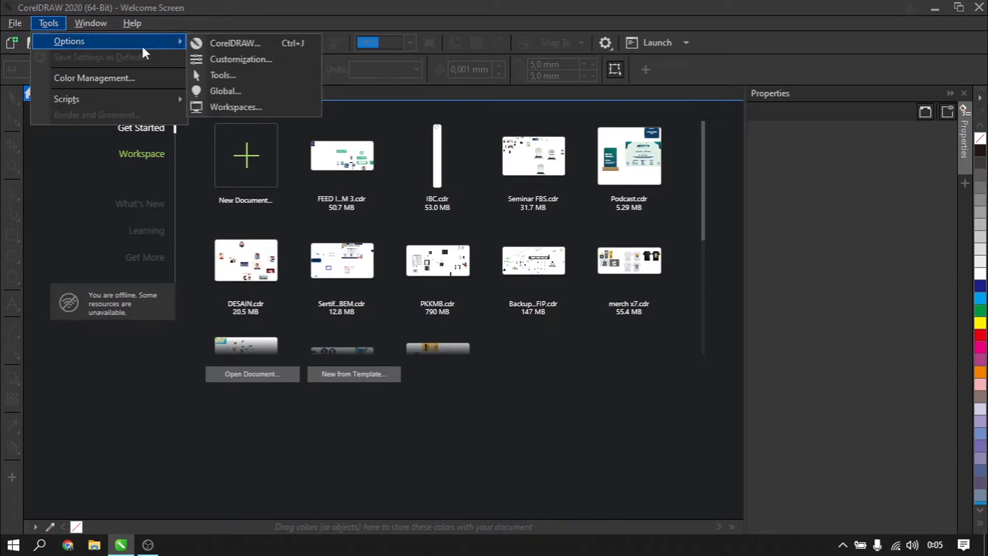
pyautogui.click(262, 57)
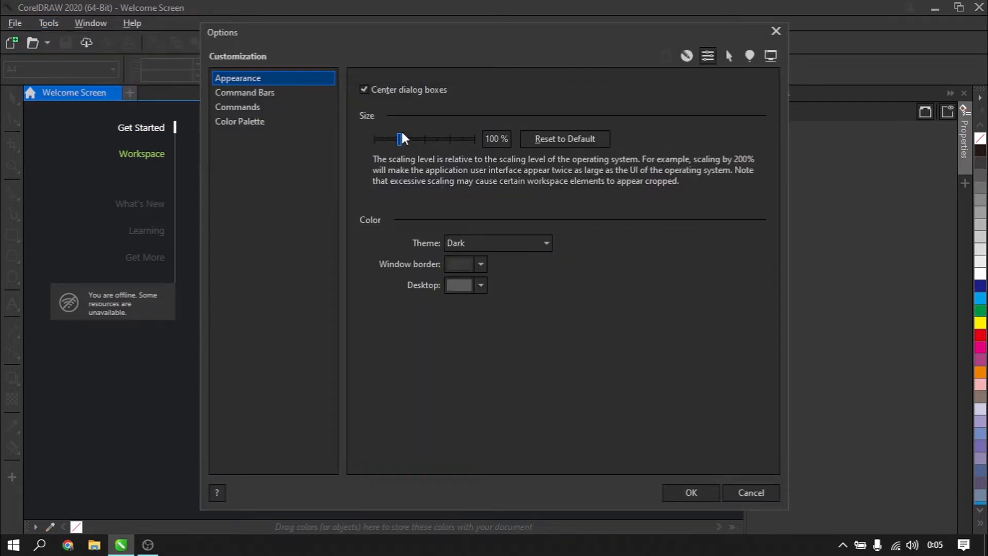
pyautogui.click(484, 242)
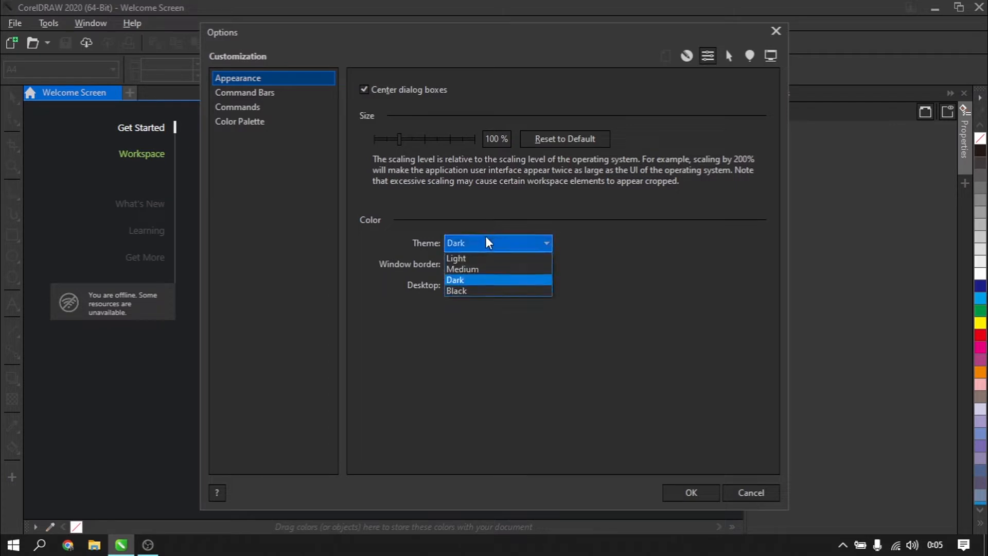
pyautogui.click(505, 256)
pyautogui.click(510, 277)
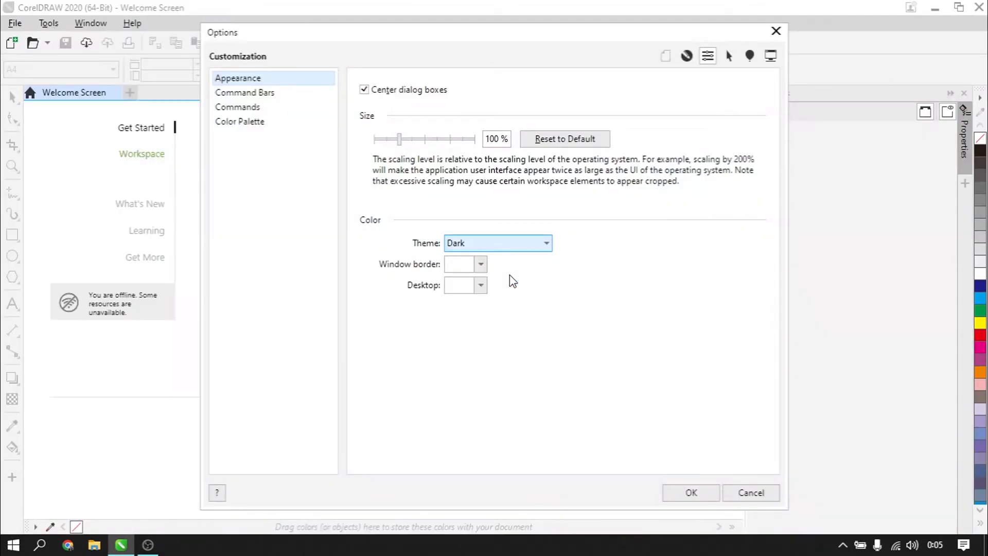
pyautogui.click(526, 249)
pyautogui.click(527, 248)
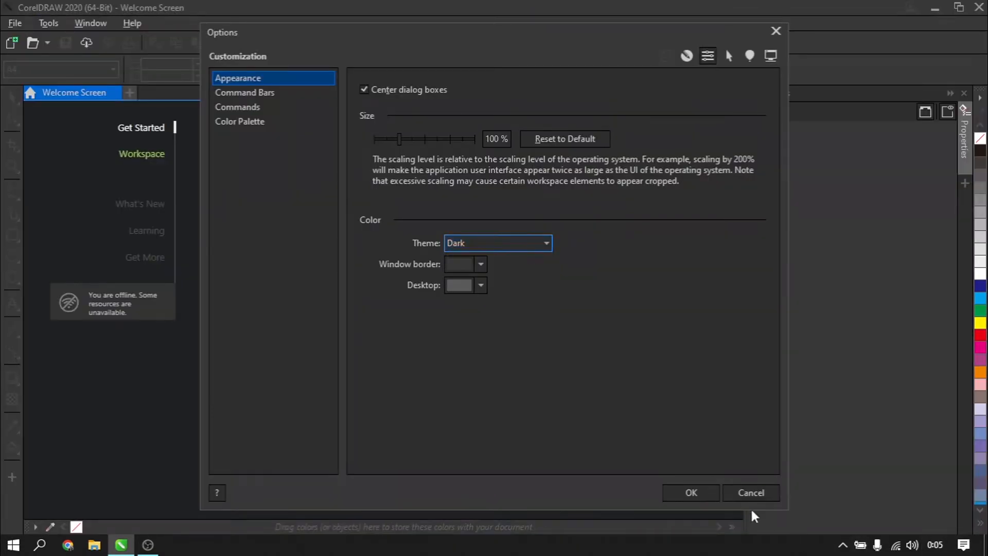
pyautogui.click(703, 495)
pyautogui.click(60, 23)
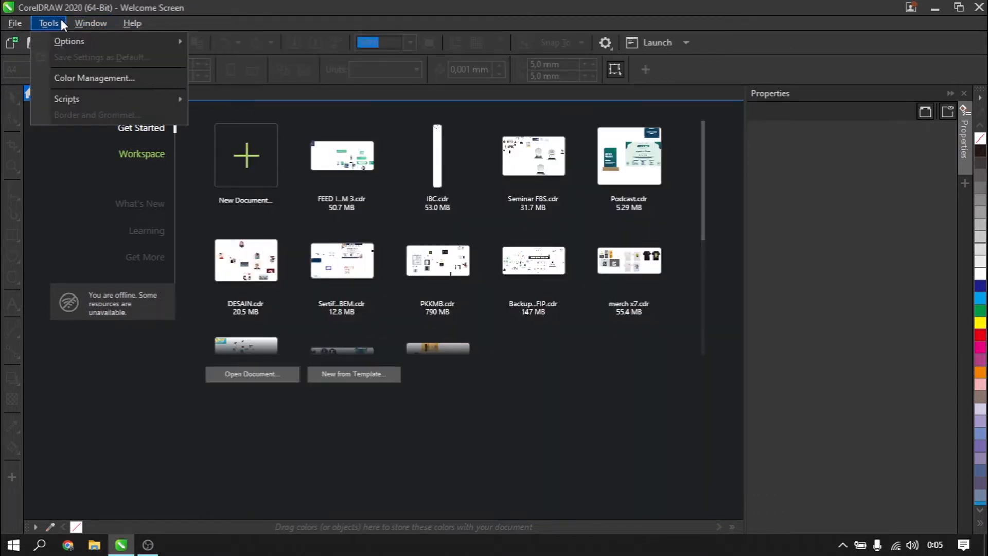
pyautogui.moveTo(90, 22)
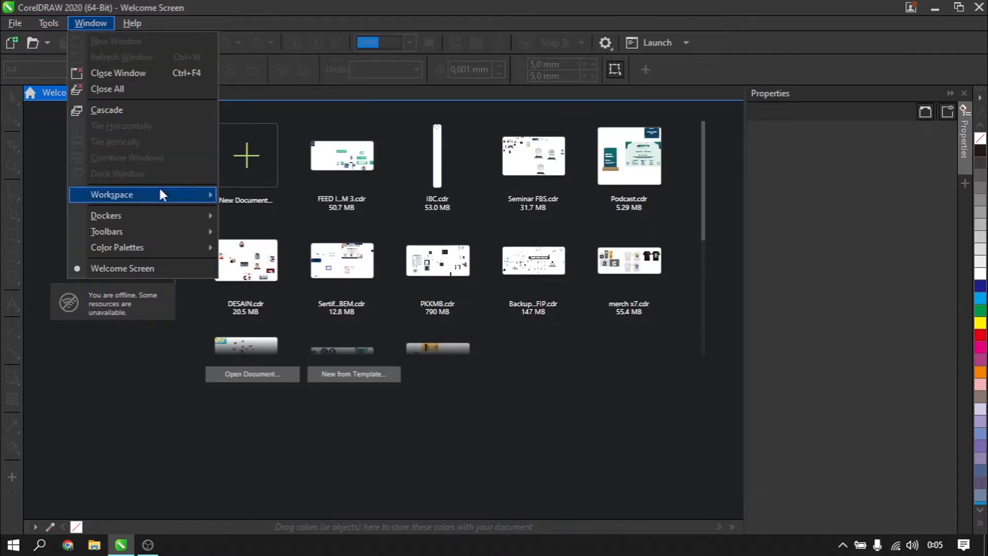
pyautogui.moveTo(159, 187)
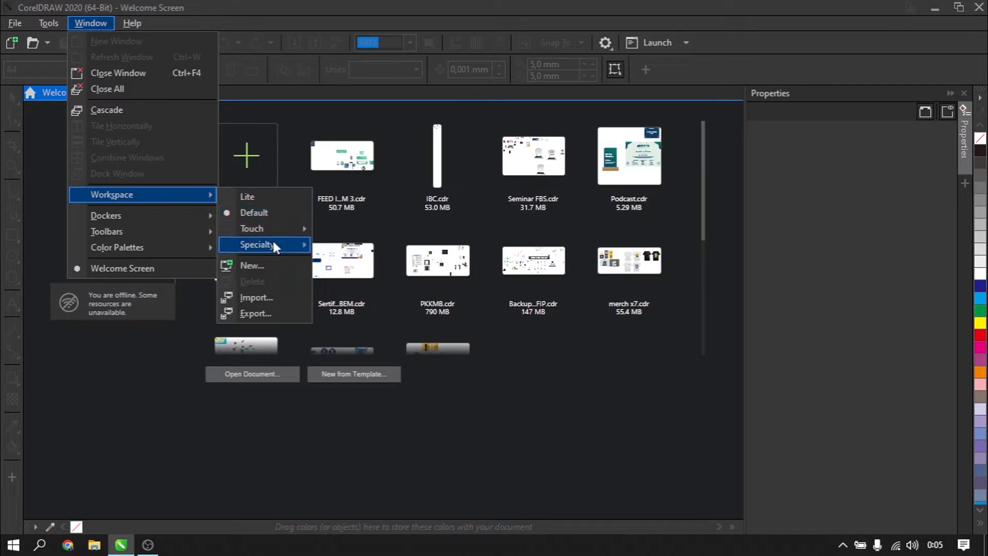
pyautogui.click(621, 367)
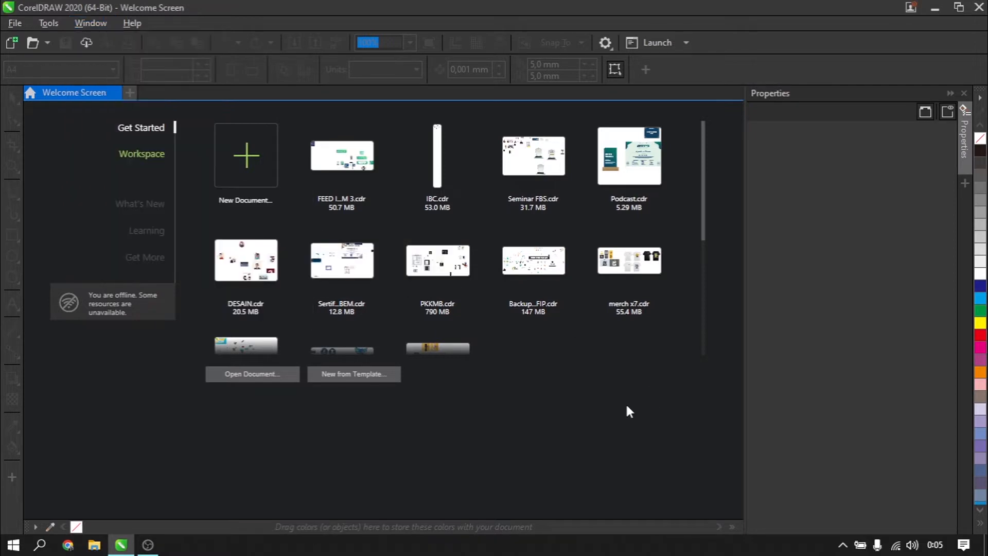
pyautogui.scroll(-2, 703, 216)
pyautogui.scroll(2, 701, 206)
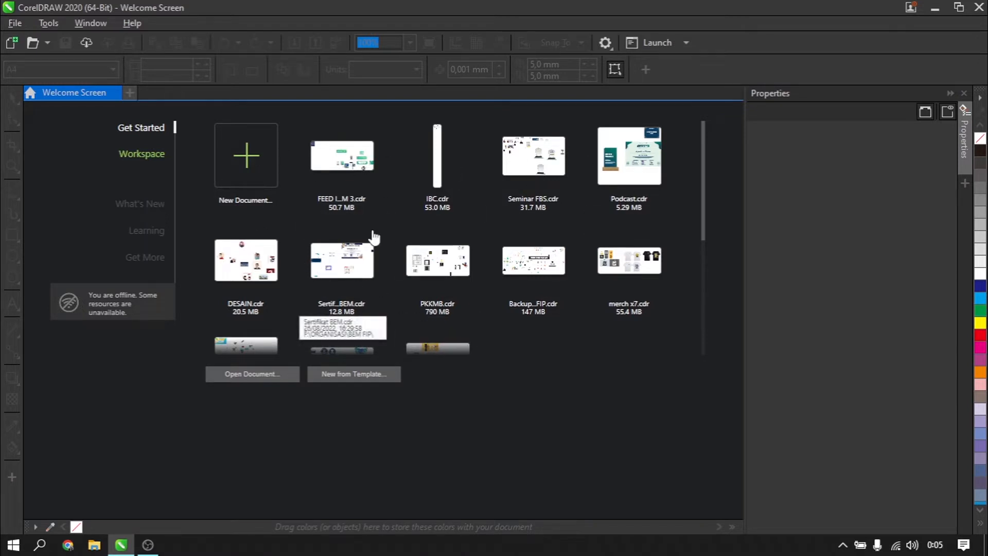
# Start a new document named BELAJAR and look through the available presets.
pyautogui.click(257, 170)
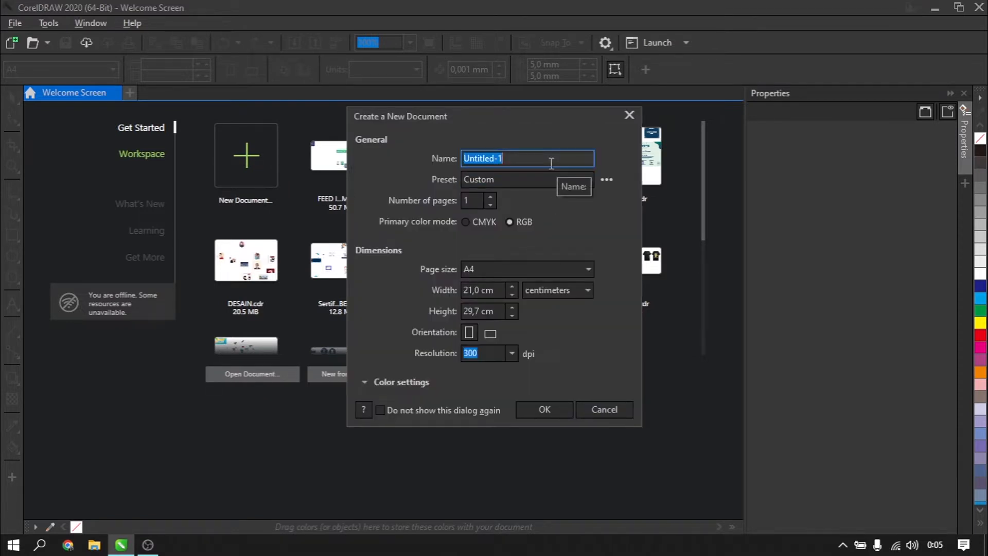
pyautogui.write('BELAJAR')
pyautogui.click(530, 184)
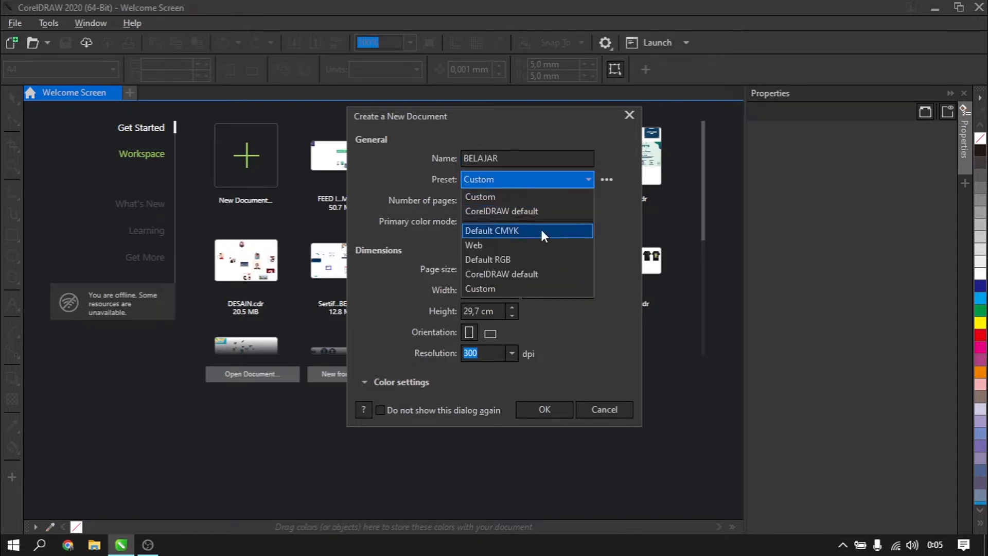
pyautogui.click(542, 261)
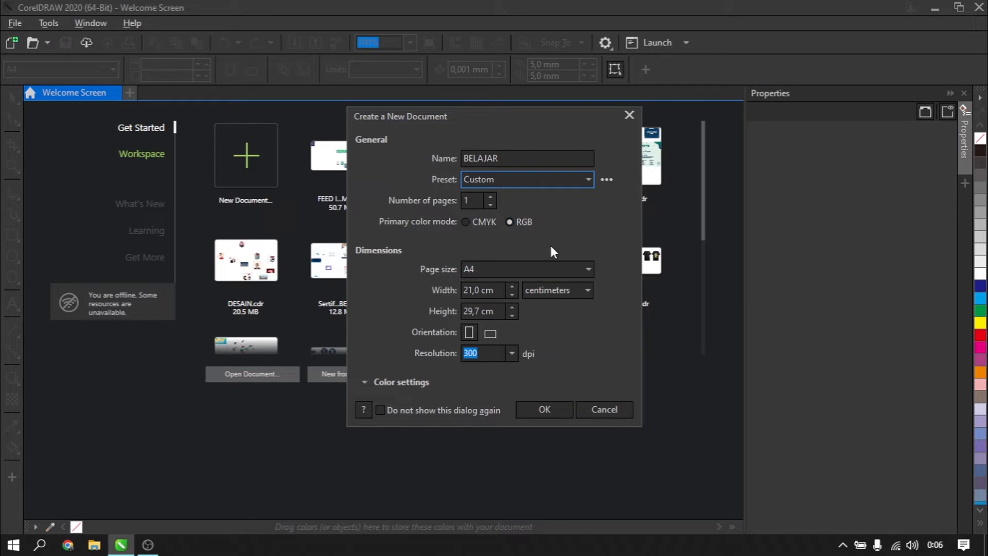
# Set the new document's page to a custom size of 20 cm wide and 20 cm high.
pyautogui.click(566, 268)
pyautogui.click(566, 268)
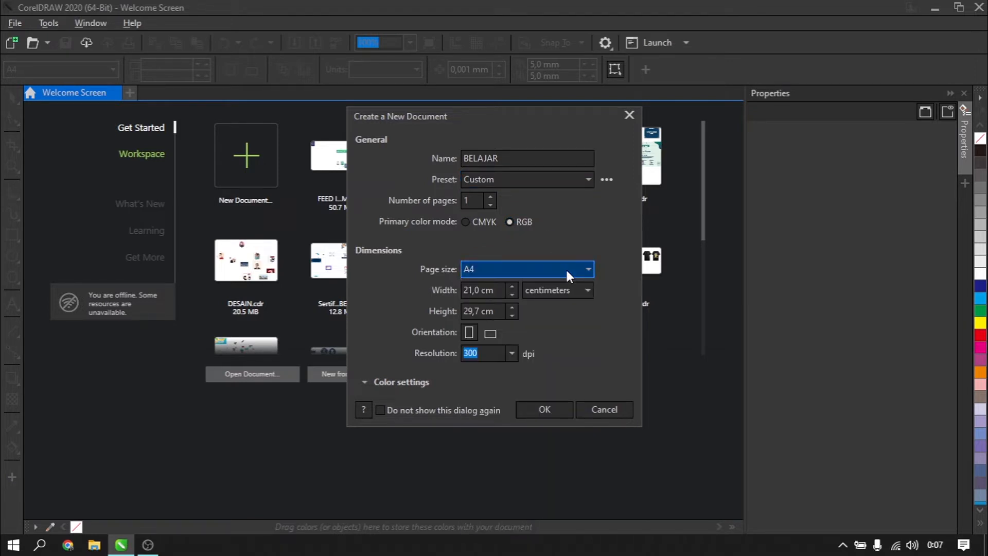
pyautogui.click(589, 269)
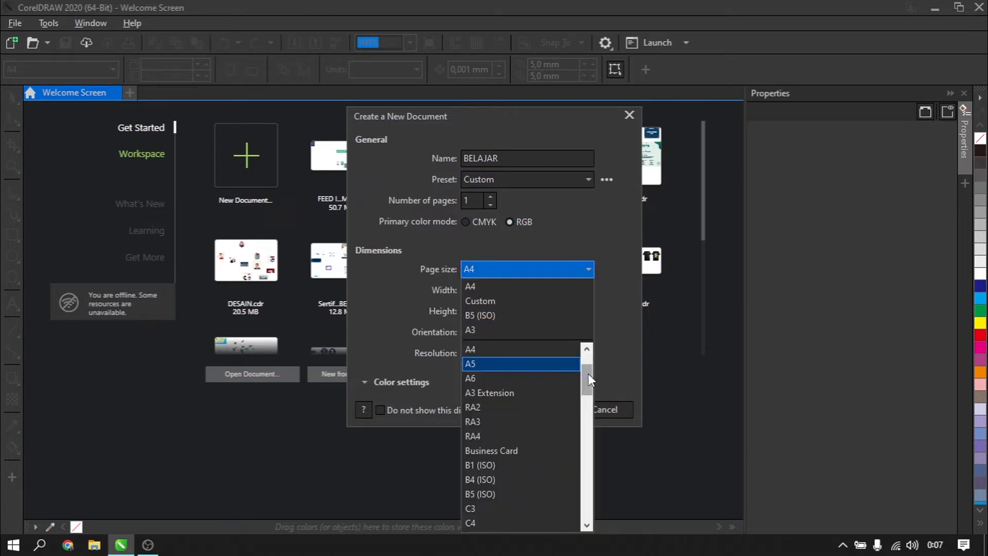
pyautogui.moveTo(588, 374); pyautogui.dragTo(586, 529)
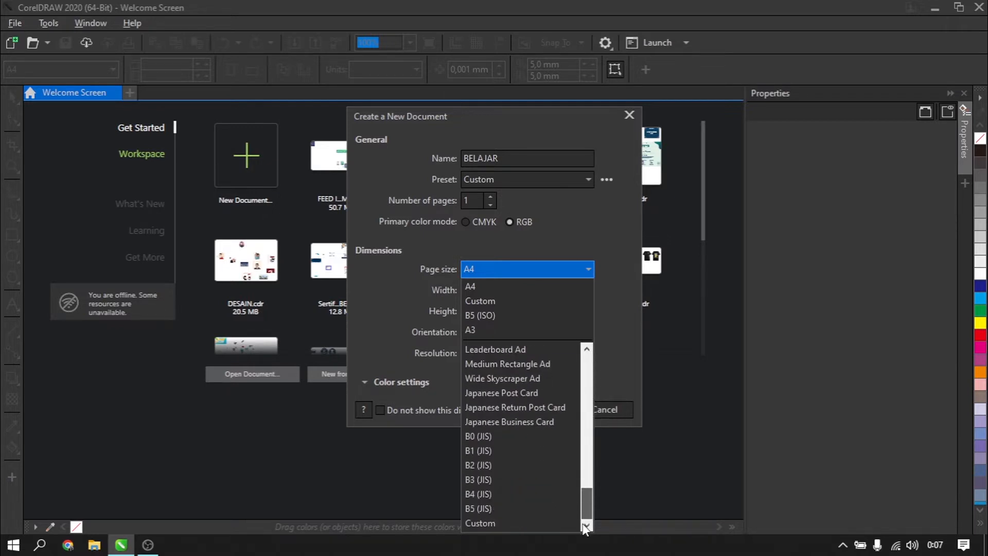
pyautogui.click(625, 317)
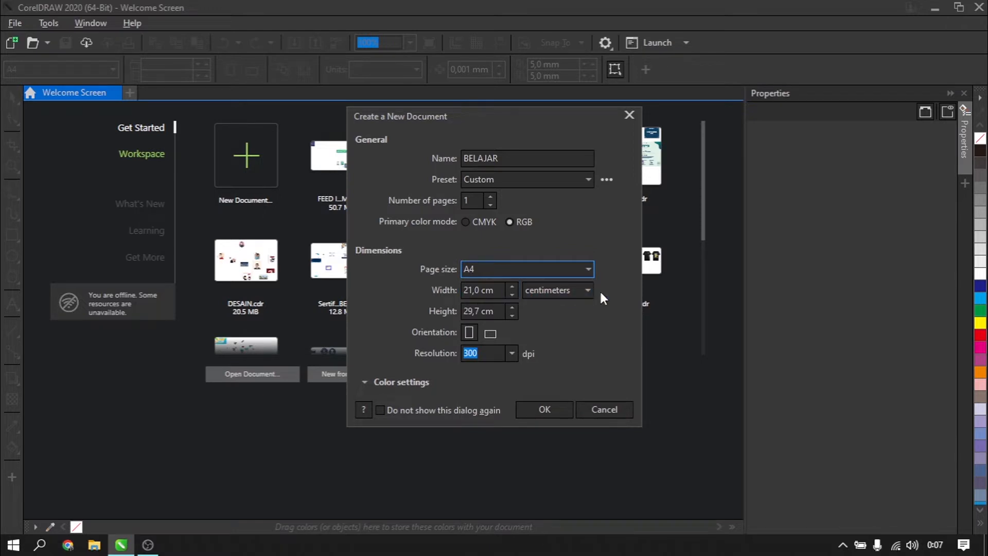
pyautogui.moveTo(496, 293); pyautogui.dragTo(430, 292)
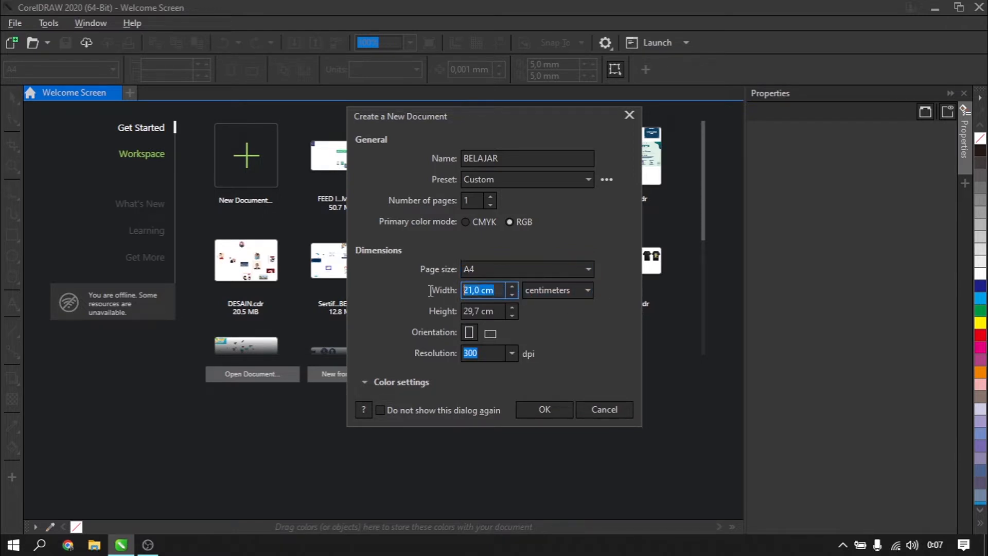
pyautogui.write('20')
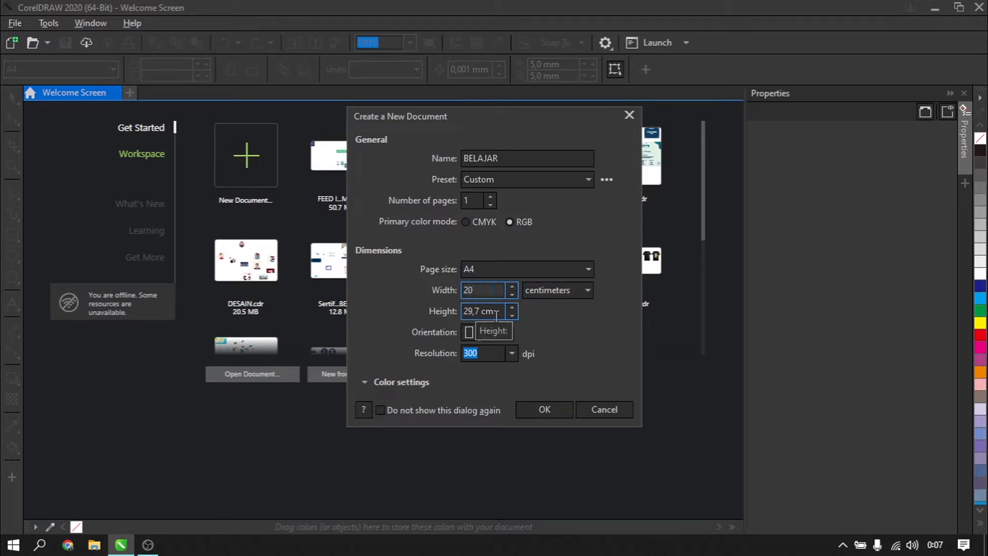
pyautogui.moveTo(498, 315); pyautogui.dragTo(410, 321)
pyautogui.write('20')
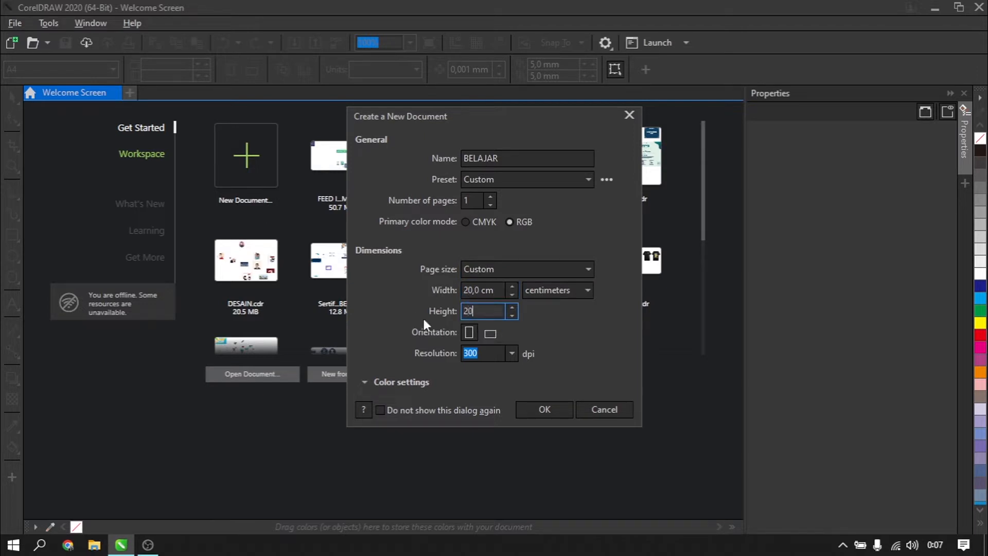
pyautogui.click(480, 292)
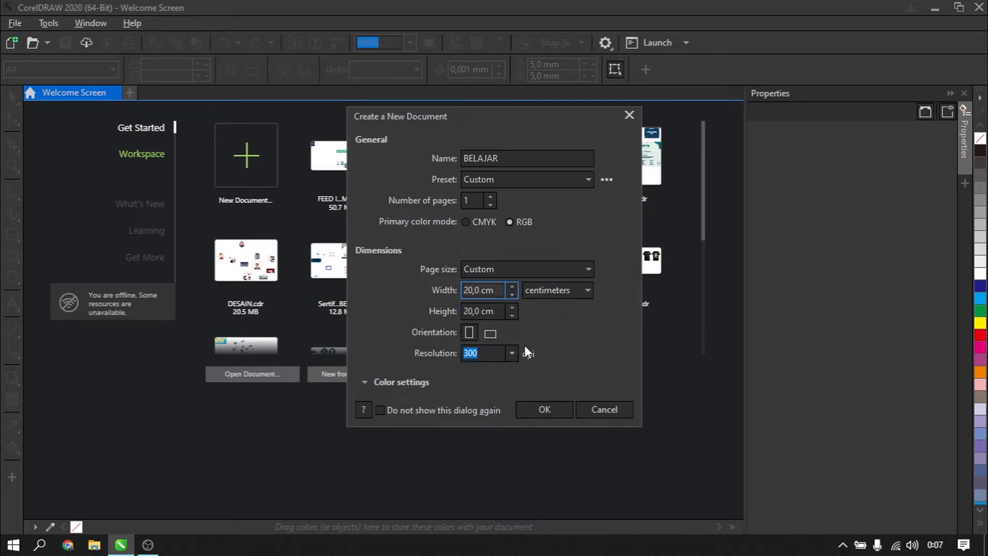
# Keep the resolution at 300 dpi and create the document.
pyautogui.click(513, 354)
pyautogui.click(513, 353)
pyautogui.click(512, 354)
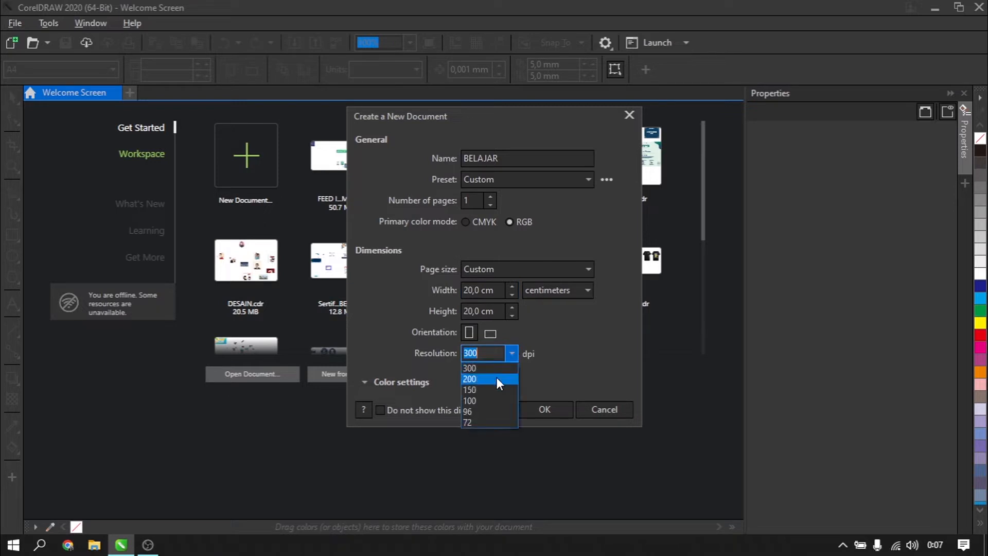
pyautogui.click(513, 353)
pyautogui.click(513, 353)
pyautogui.click(510, 353)
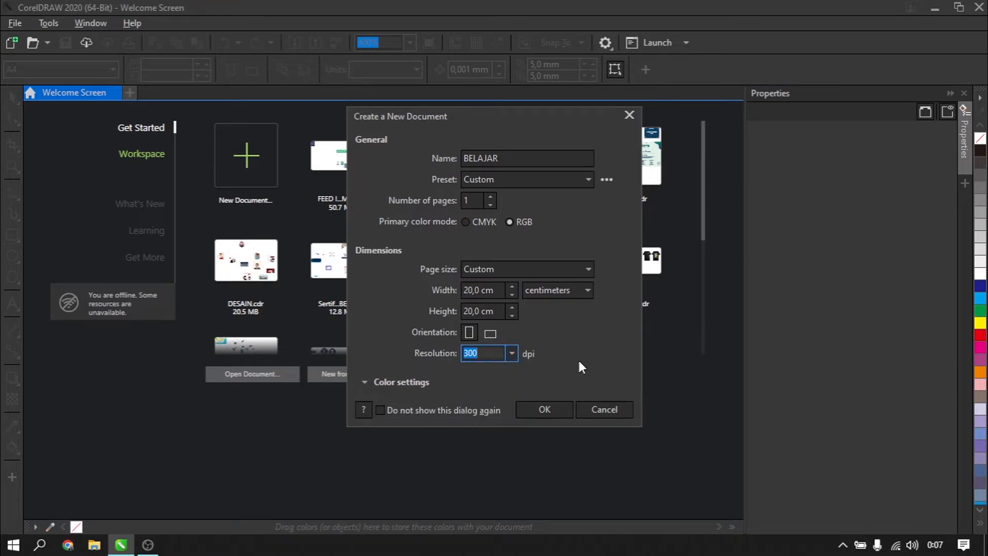
pyautogui.click(557, 409)
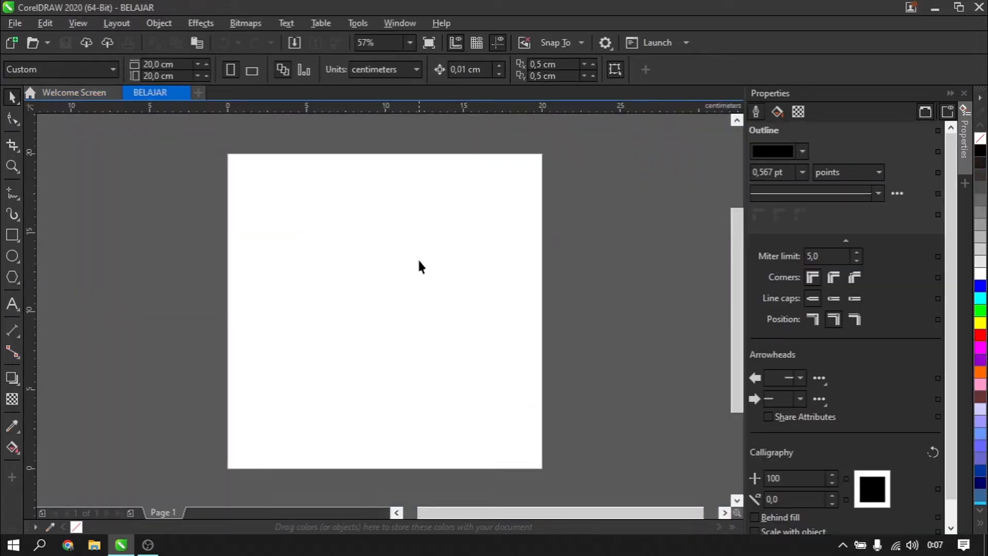
pyautogui.scroll(-3, 430, 271)
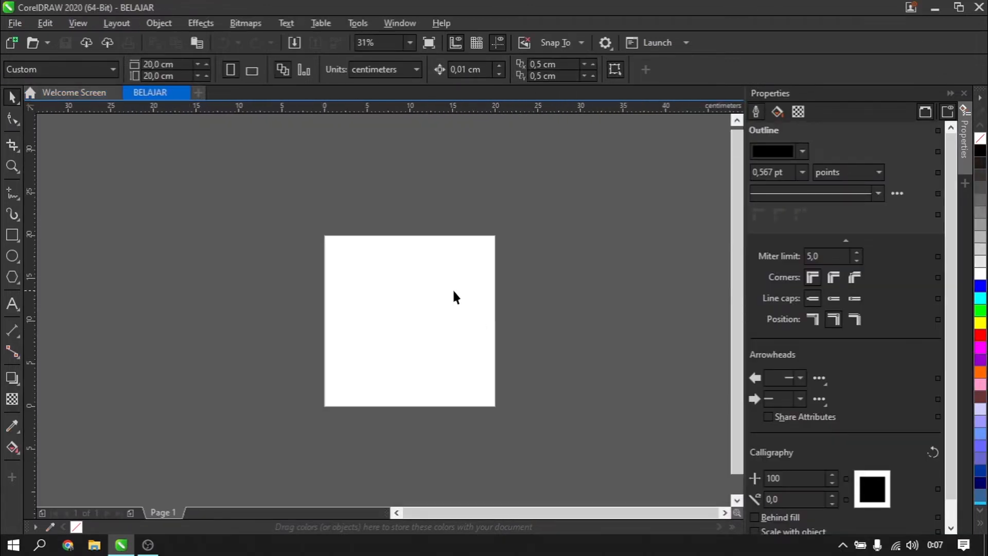
pyautogui.scroll(2, 453, 291)
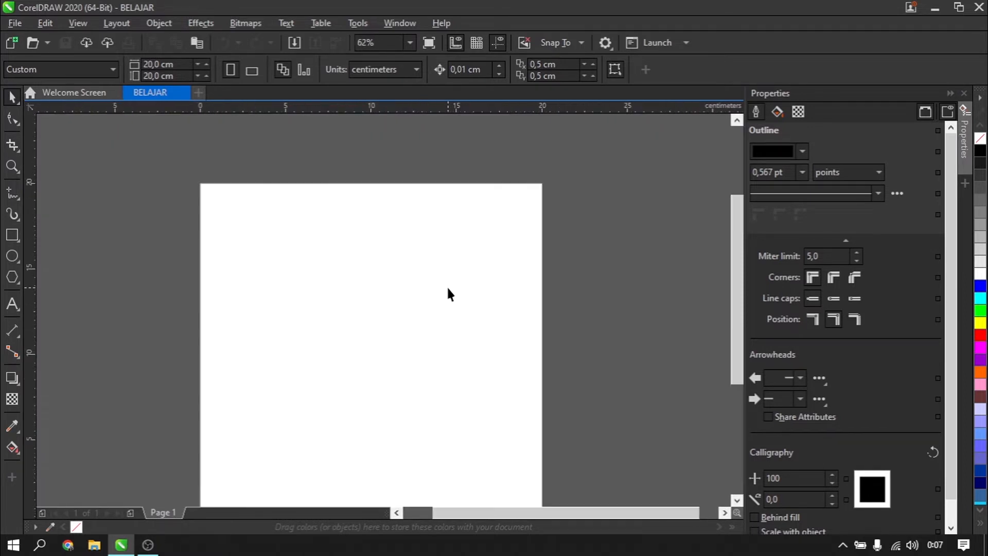
pyautogui.scroll(-2, 446, 293)
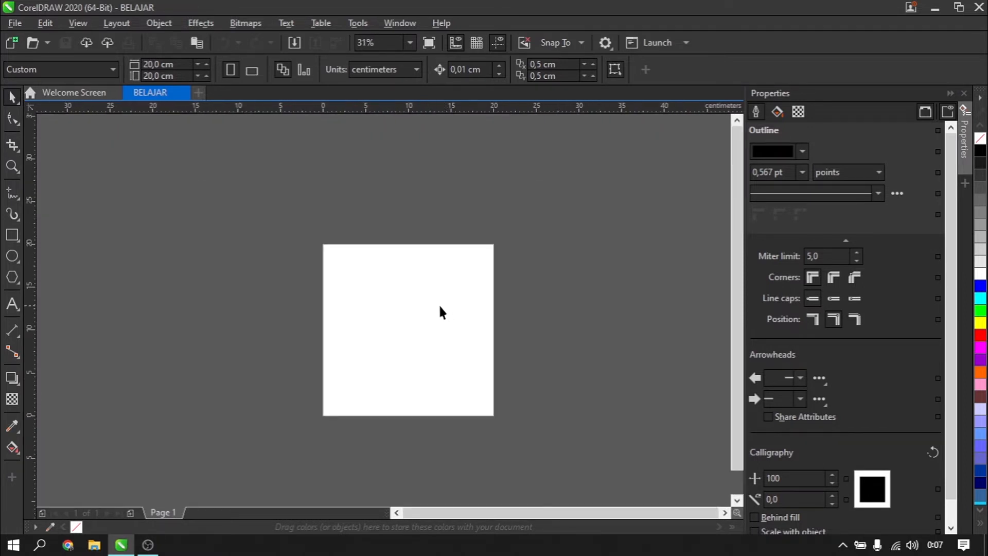
pyautogui.click(15, 23)
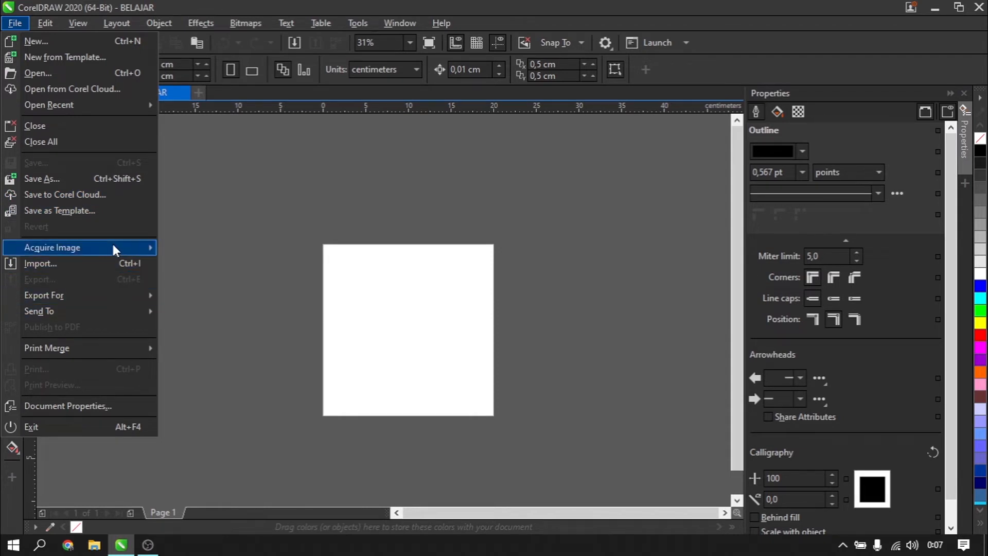
pyautogui.click(116, 406)
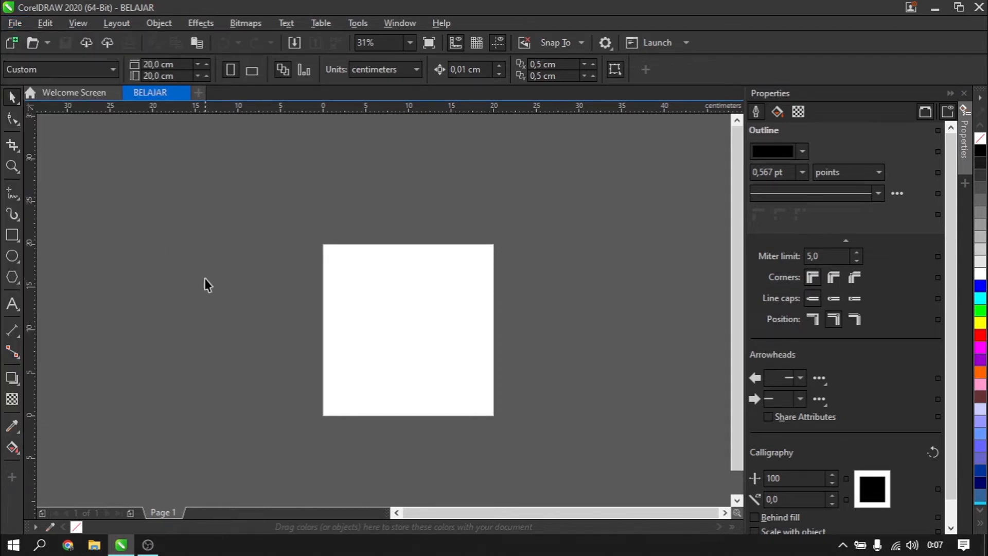
pyautogui.click(40, 23)
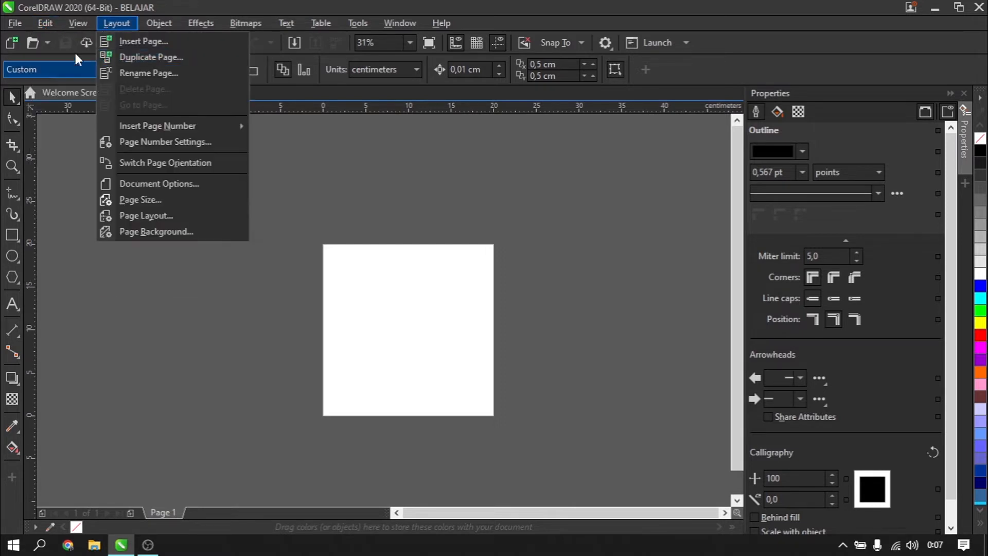
# Open the document's page size options and look at the measurement units offered for the page width.
pyautogui.moveTo(115, 24)
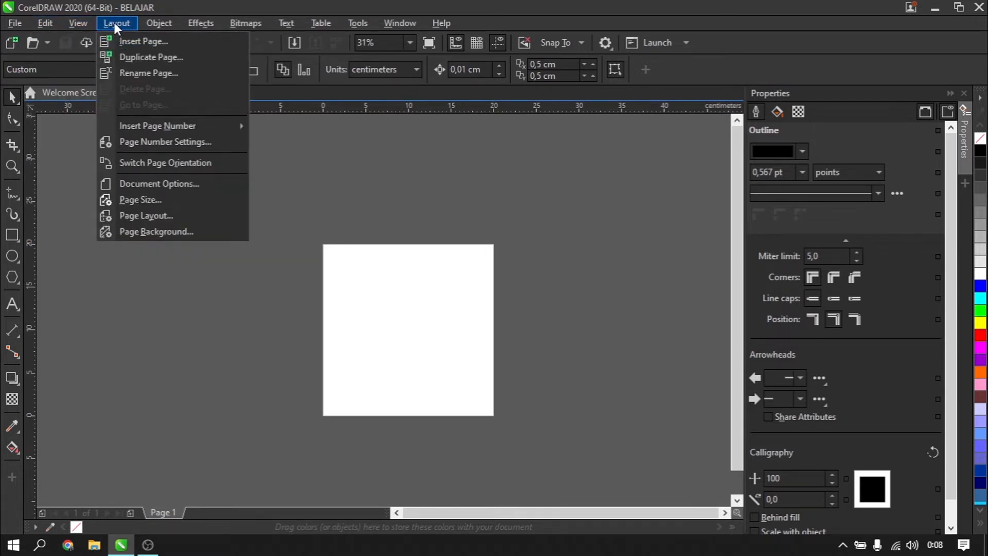
pyautogui.click(168, 198)
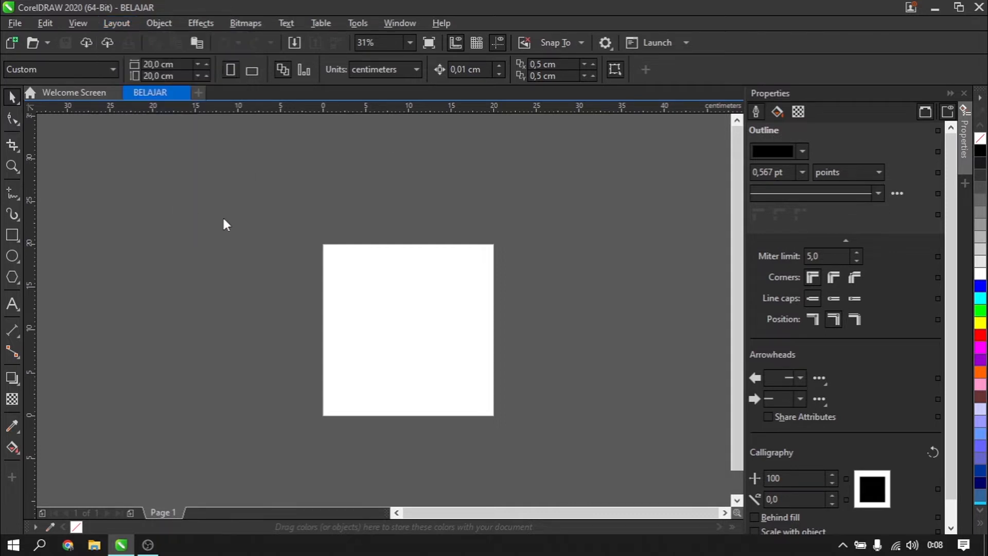
pyautogui.click(520, 155)
pyautogui.click(523, 158)
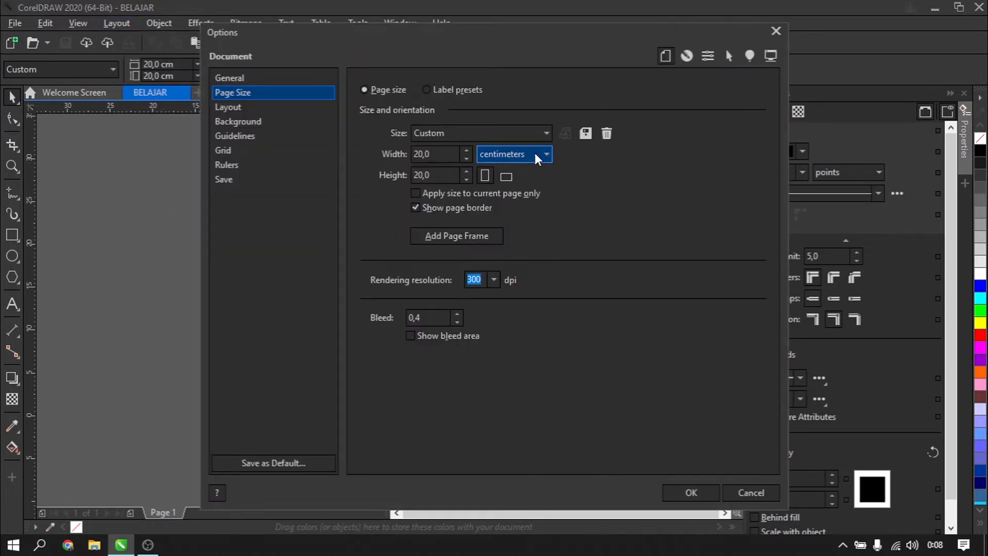
pyautogui.click(537, 159)
pyautogui.click(540, 159)
pyautogui.click(541, 160)
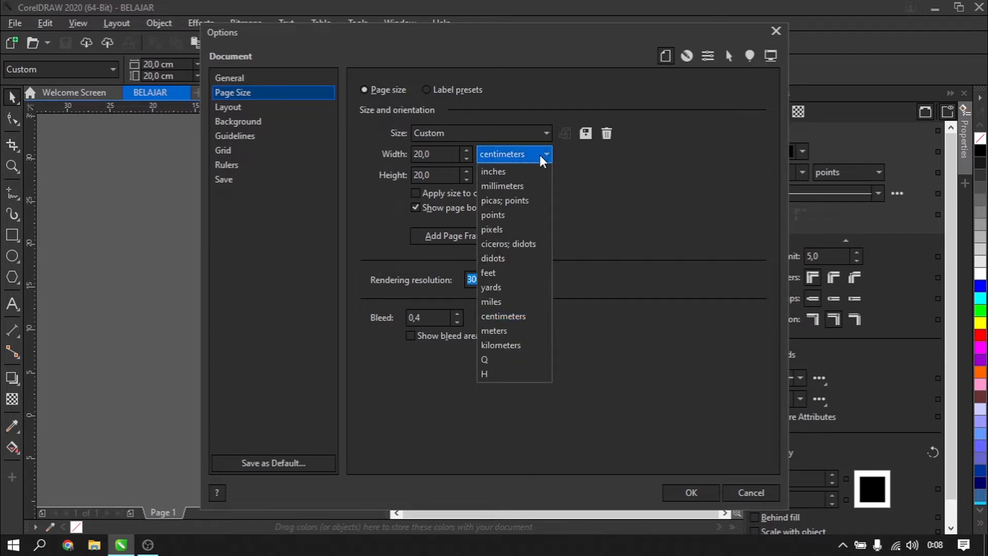
pyautogui.click(543, 161)
# Look through the document's layout, background, guidelines, grid, rulers and general options, and cancel the options dialog.
pyautogui.click(272, 106)
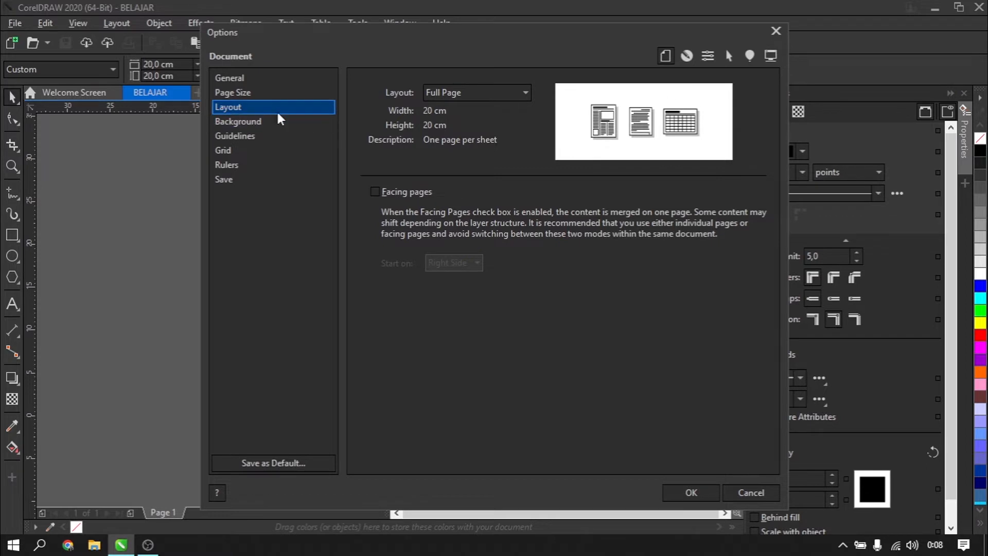
pyautogui.click(272, 136)
pyautogui.click(269, 122)
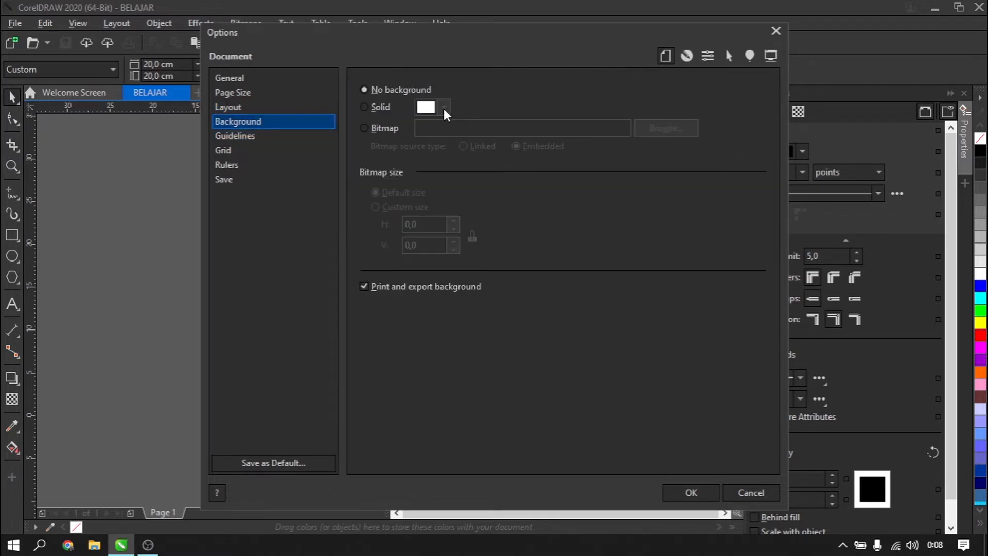
pyautogui.click(226, 137)
pyautogui.click(312, 155)
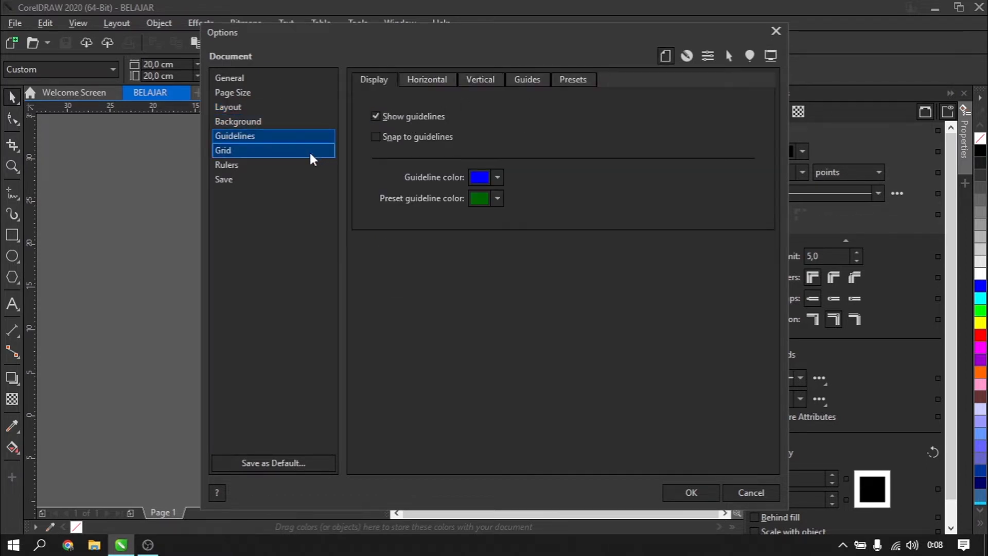
pyautogui.click(221, 165)
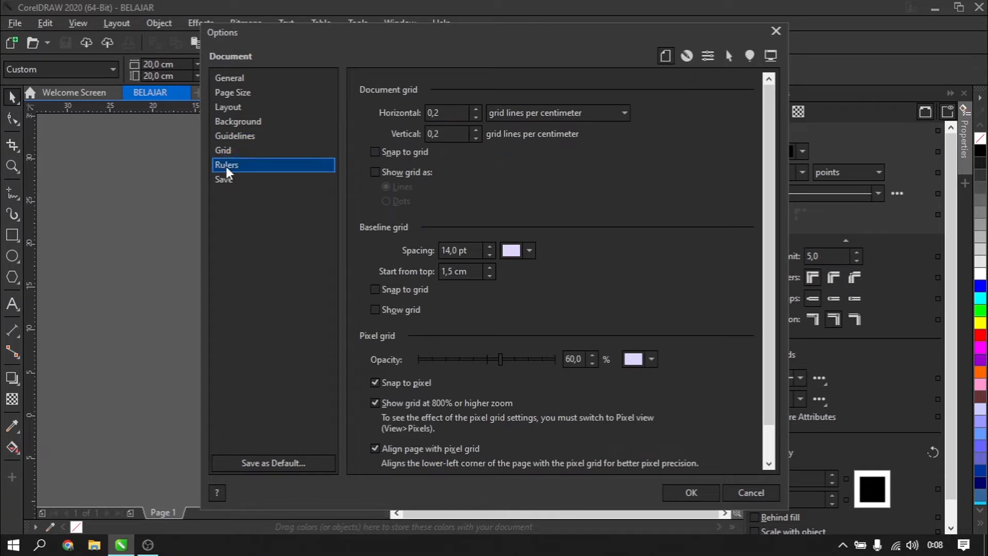
pyautogui.click(243, 78)
pyautogui.click(247, 93)
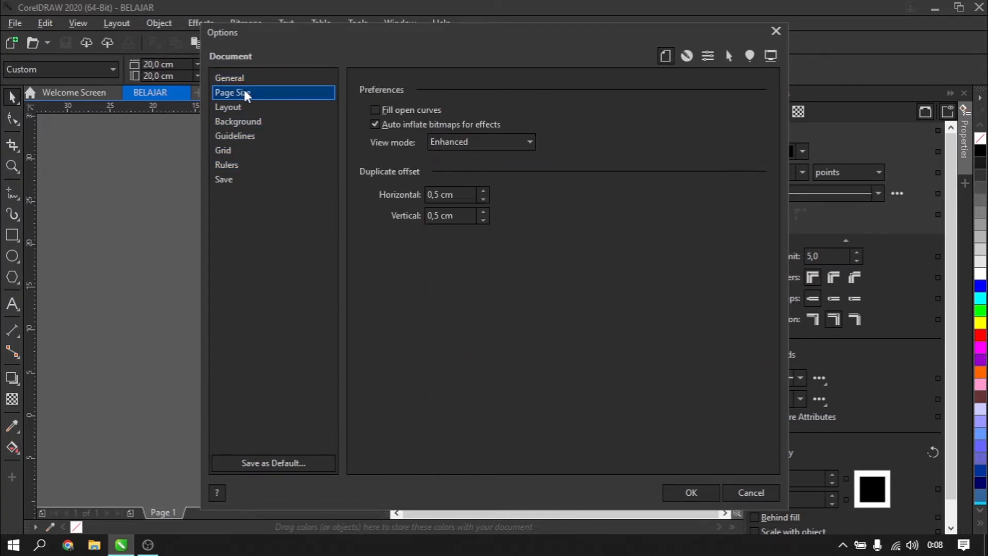
pyautogui.click(261, 107)
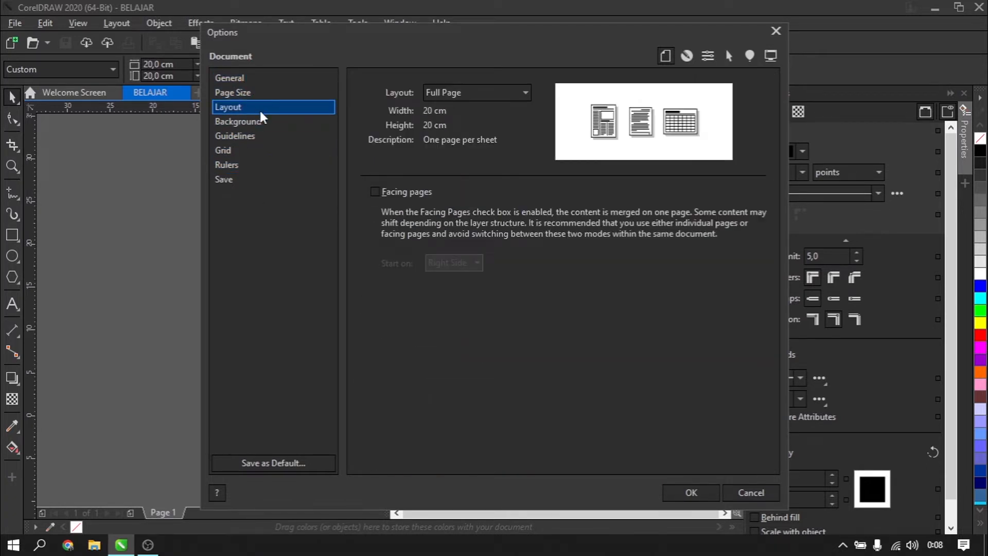
pyautogui.click(753, 491)
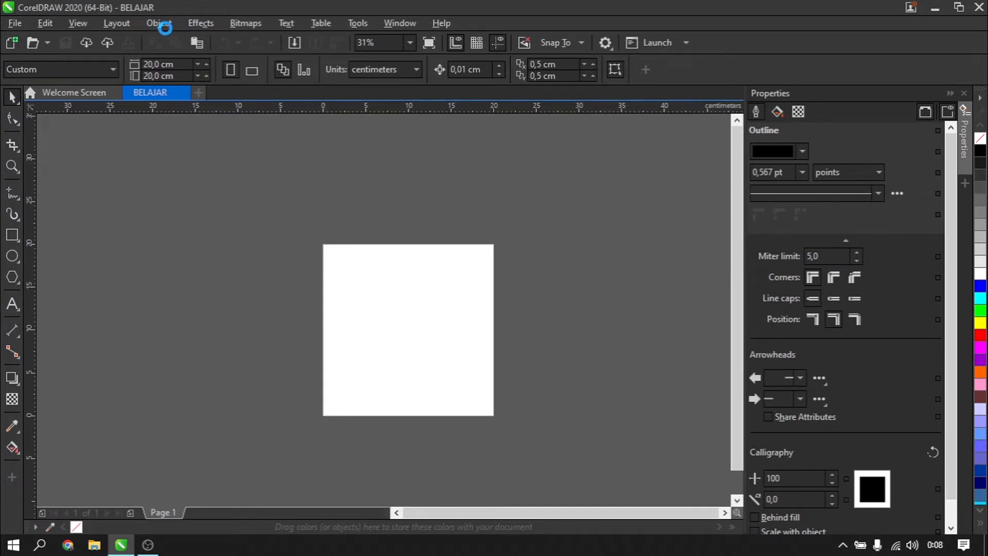
# Look through the available object commands and effects categories without applying any.
pyautogui.click(175, 24)
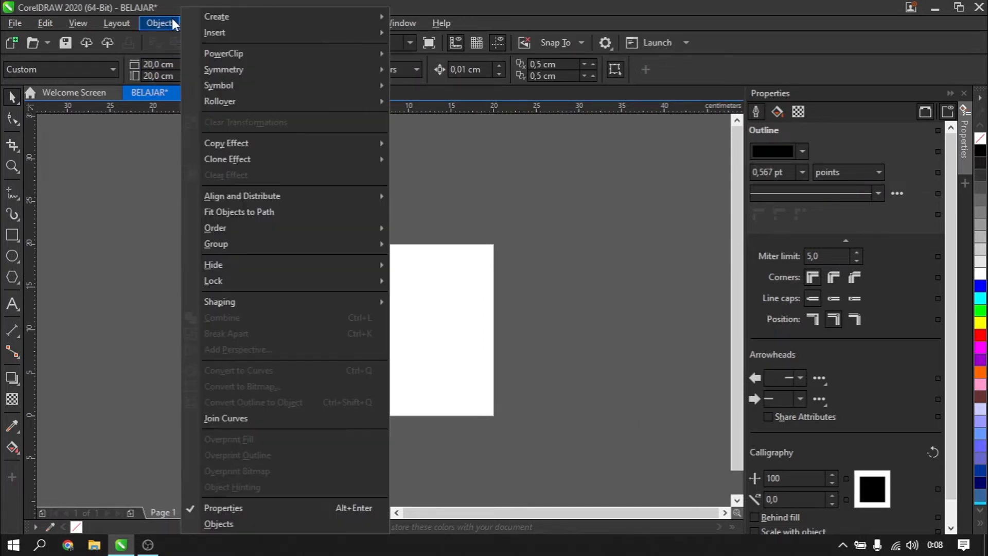
pyautogui.moveTo(218, 16)
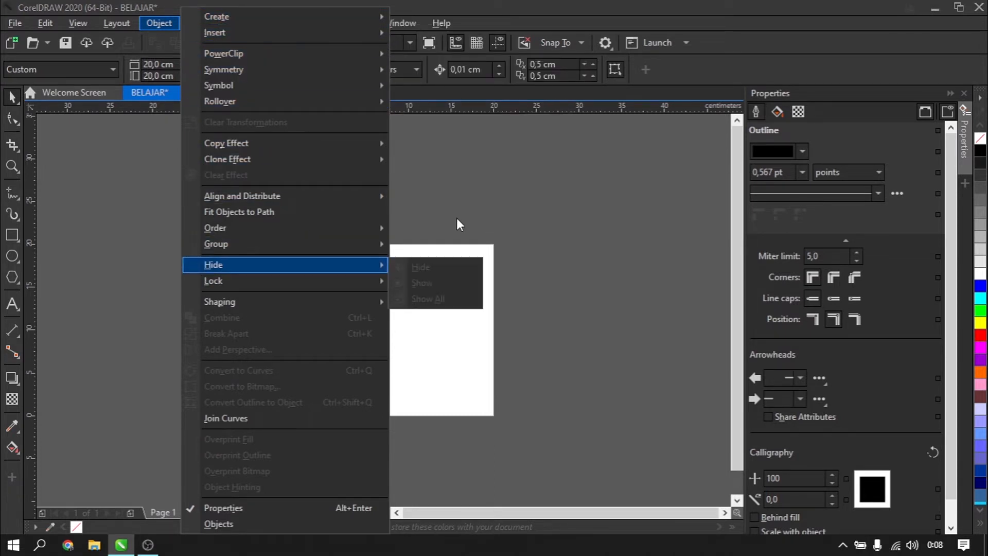
pyautogui.click(472, 193)
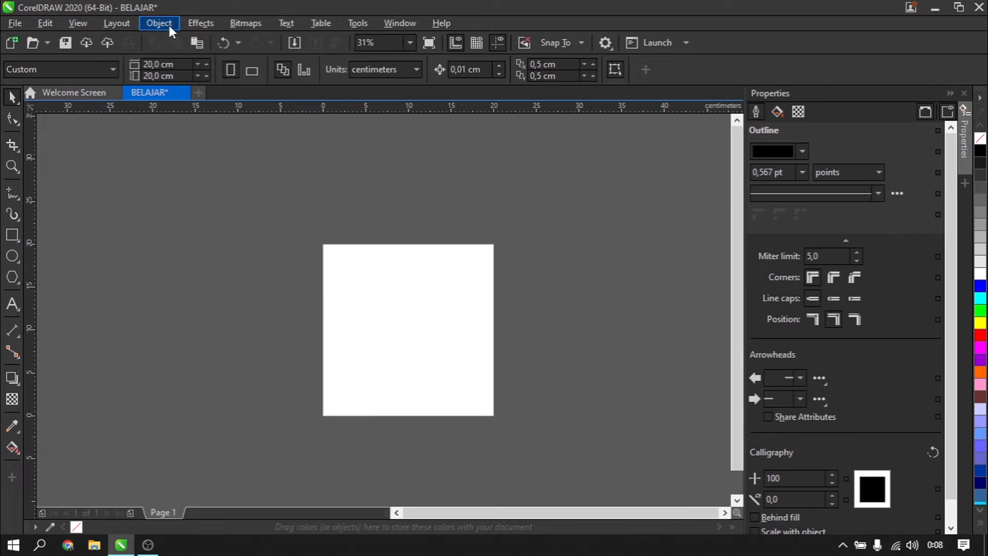
pyautogui.click(205, 23)
pyautogui.moveTo(172, 21)
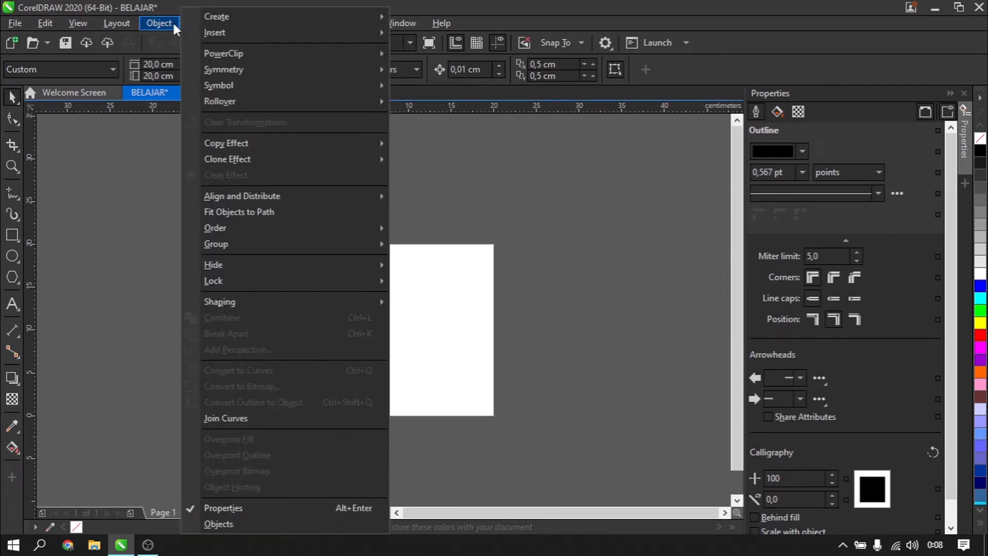
pyautogui.click(67, 122)
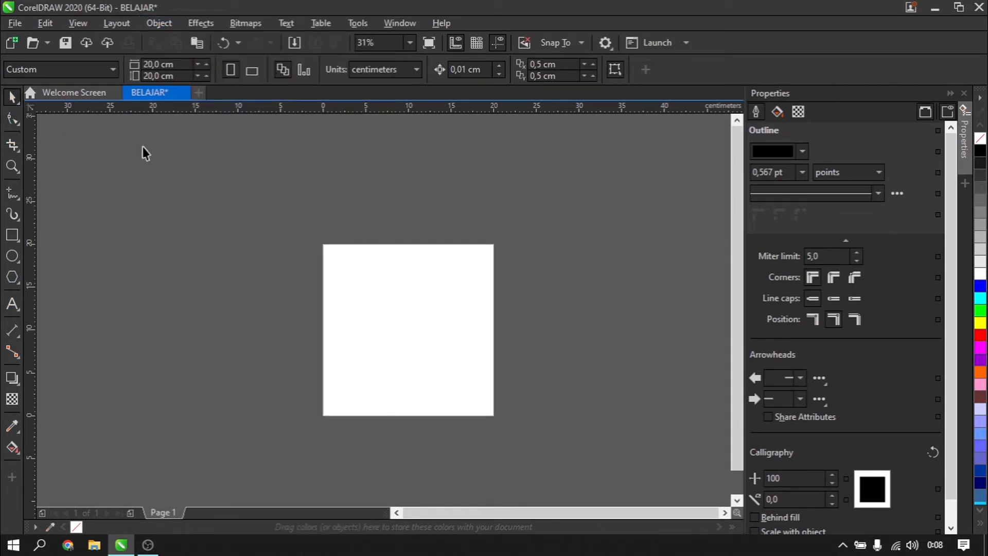
pyautogui.click(198, 23)
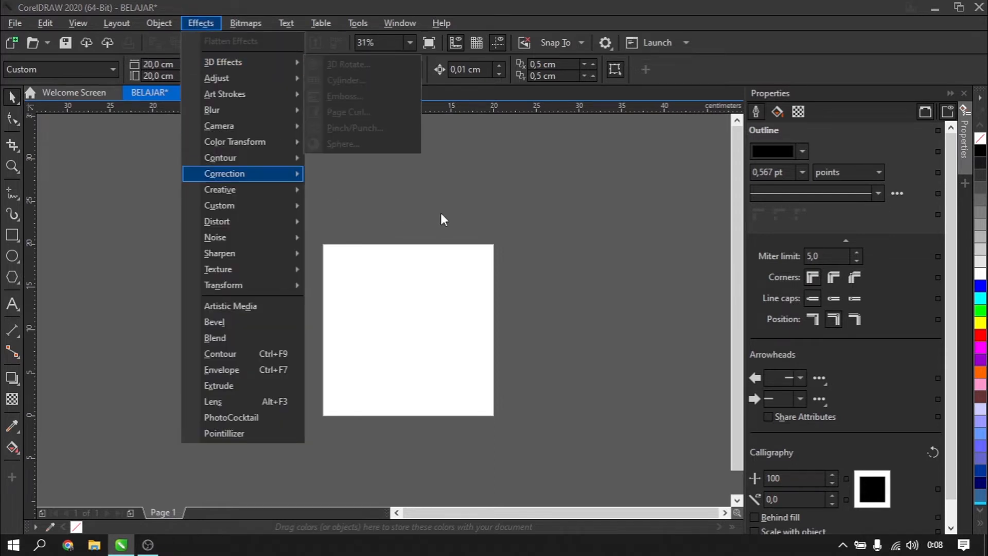
pyautogui.click(441, 212)
pyautogui.click(278, 25)
pyautogui.click(171, 208)
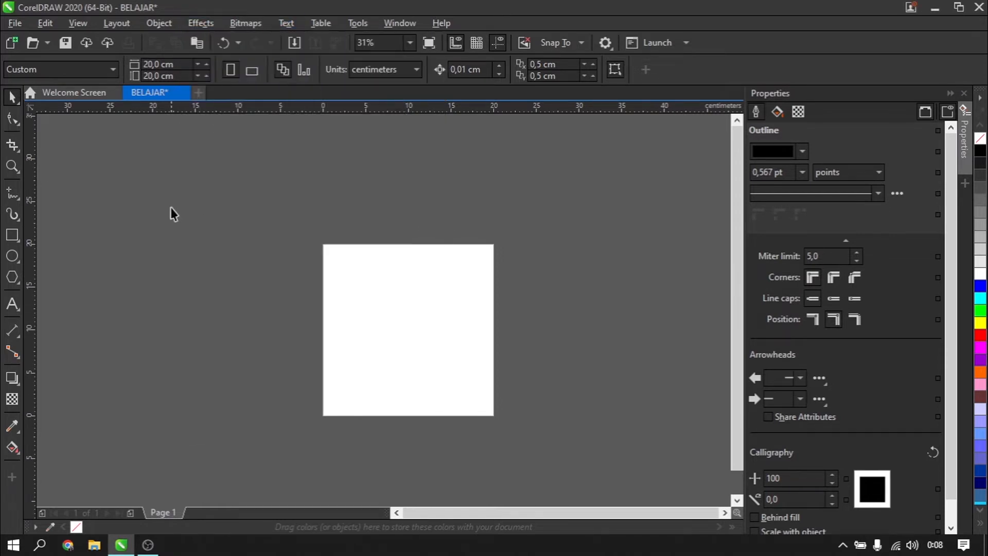
# Draw a rectangle about 8 cm wide and 7.5 cm high in the left half of the page.
pyautogui.scroll(-2, 405, 254)
pyautogui.scroll(2, 437, 301)
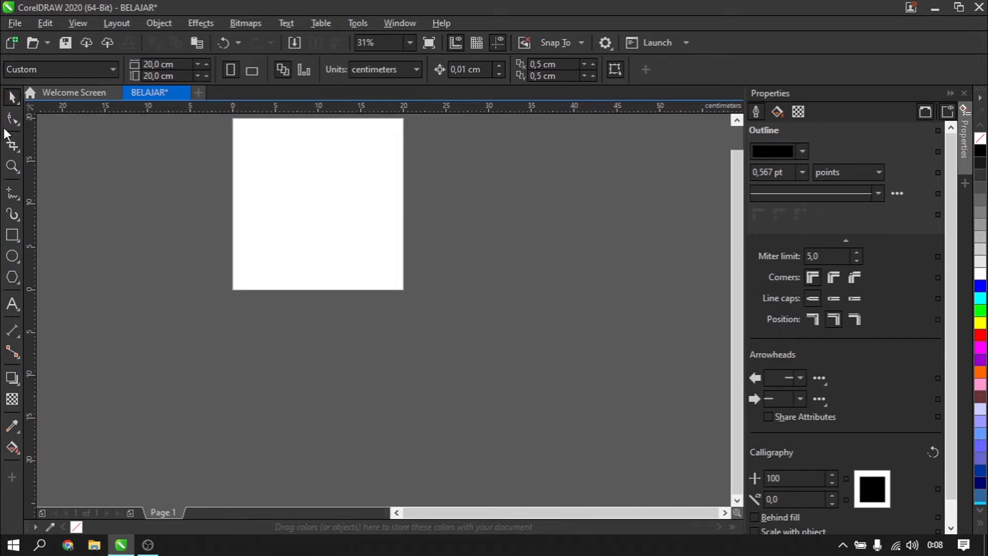
pyautogui.scroll(-2, 298, 282)
pyautogui.scroll(2, 245, 214)
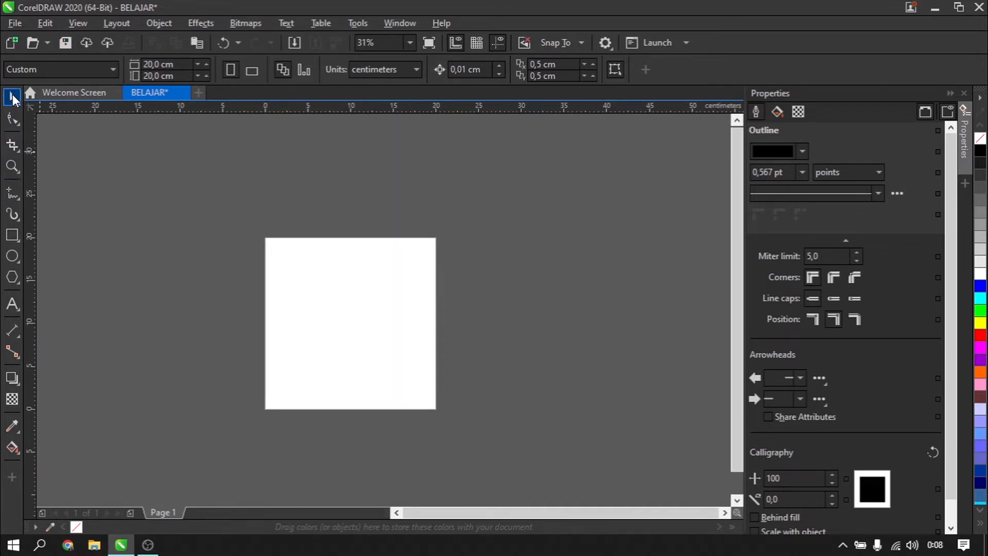
pyautogui.scroll(-2, 360, 264)
pyautogui.scroll(2, 369, 296)
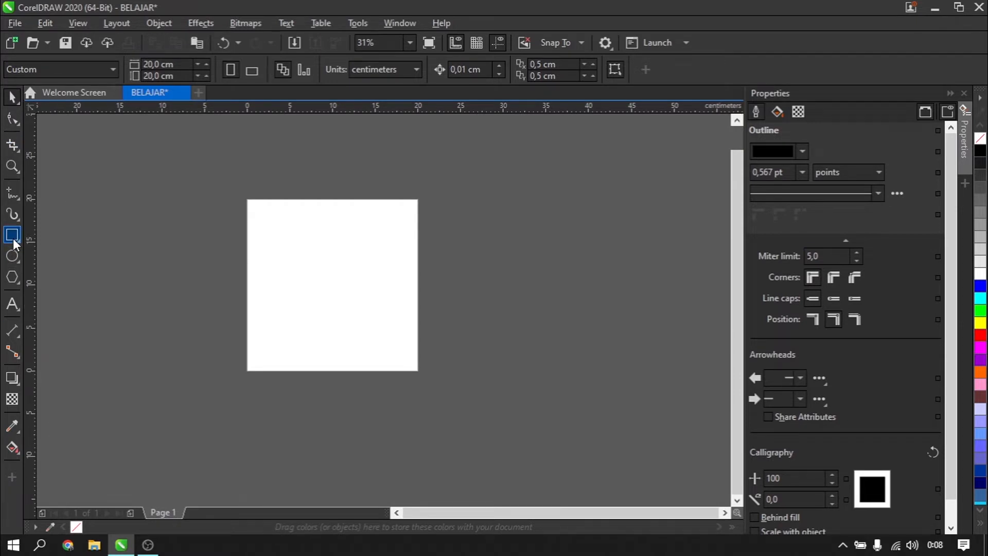
pyautogui.moveTo(256, 237); pyautogui.dragTo(325, 302)
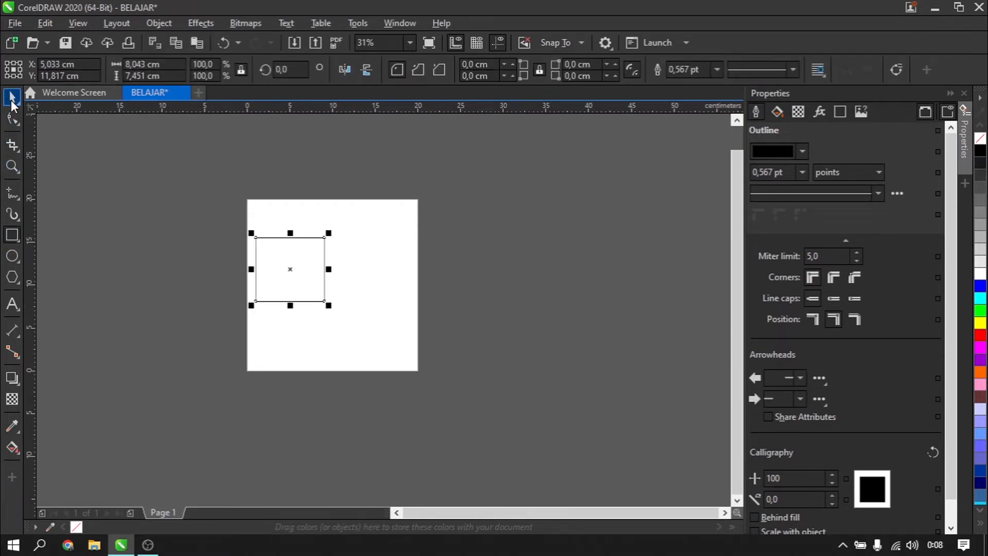
# Move the rectangle around with the Pick tool and leave it beside the page's right edge, at about X 33.1 cm, Y 10.5 cm.
pyautogui.click(12, 97)
pyautogui.moveTo(290, 269); pyautogui.dragTo(481, 179)
pyautogui.moveTo(497, 174); pyautogui.dragTo(446, 170)
pyautogui.click(509, 183)
pyautogui.click(423, 225)
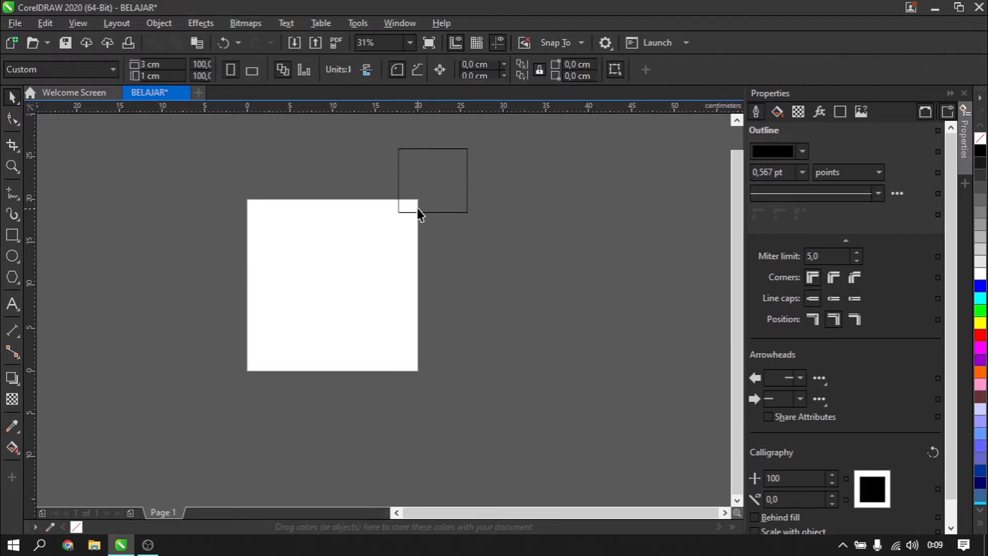
pyautogui.click(441, 177)
pyautogui.hotkey('ctrl', 'z')
pyautogui.click(442, 201)
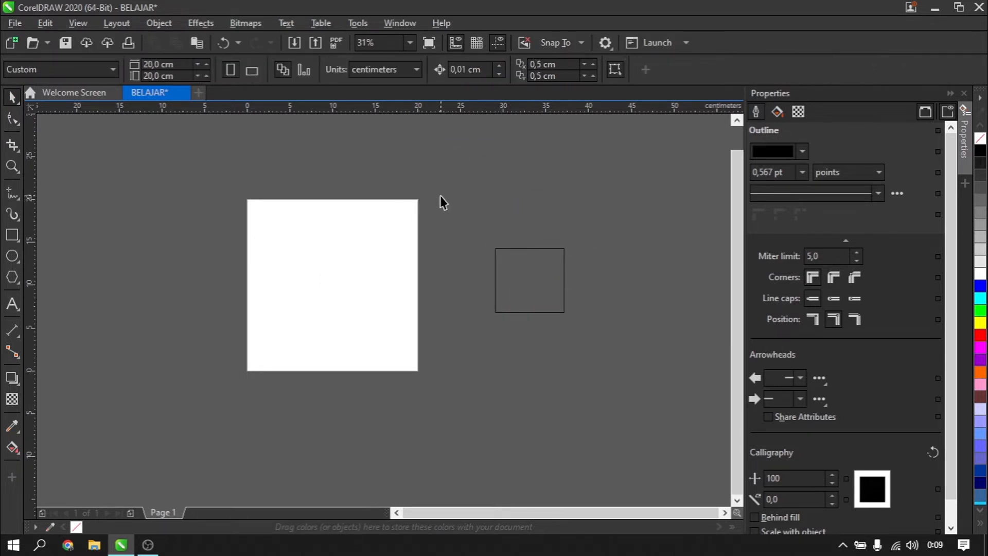
pyautogui.click(547, 258)
pyautogui.click(402, 146)
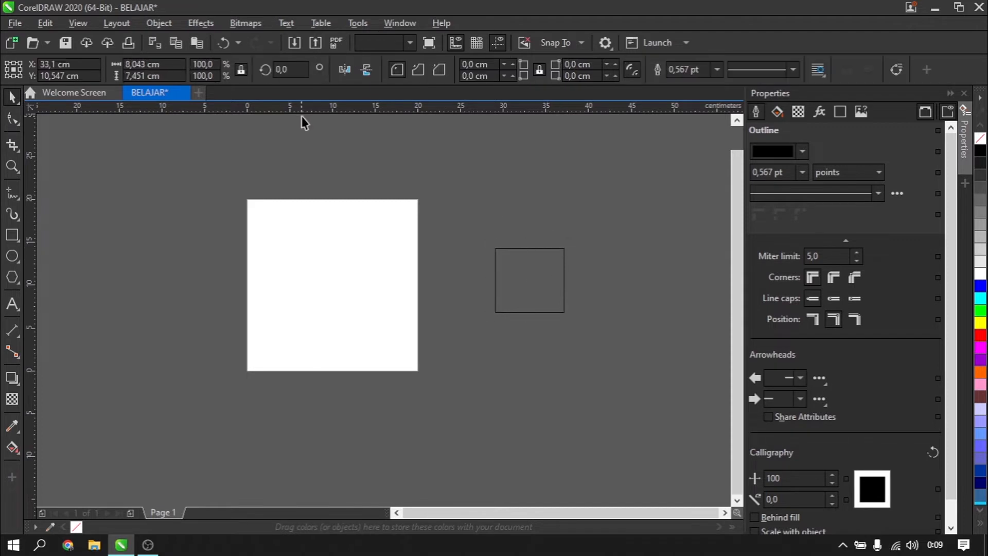
# Round all four corners of the rectangle with the Shape tool to a radius of about 0.75 cm.
pyautogui.click(13, 120)
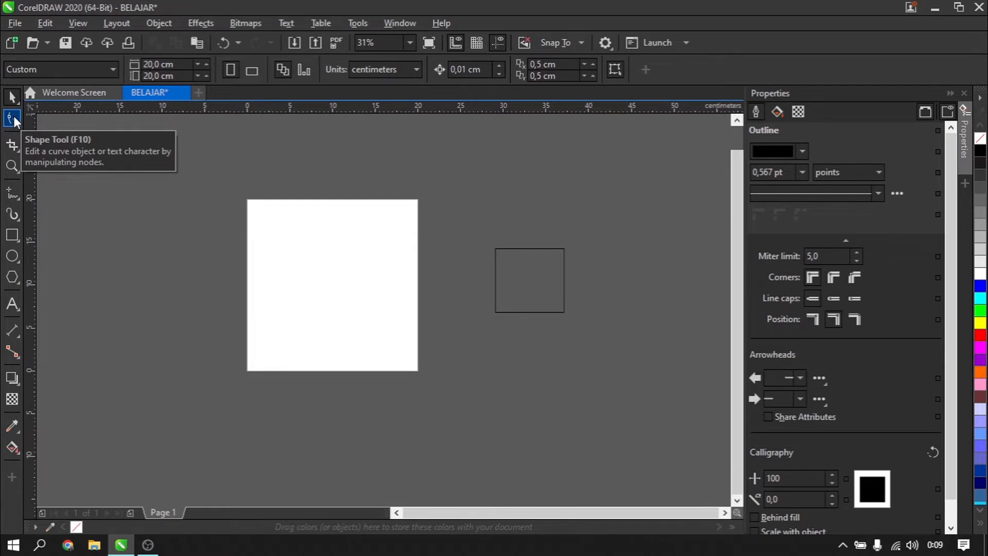
pyautogui.scroll(1, 595, 299)
pyautogui.click(491, 243)
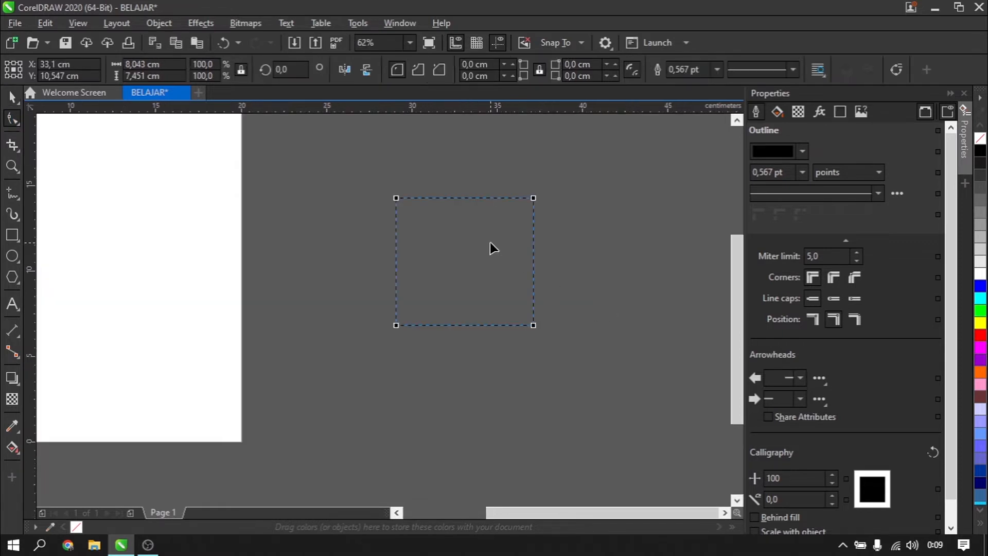
pyautogui.scroll(1, 554, 204)
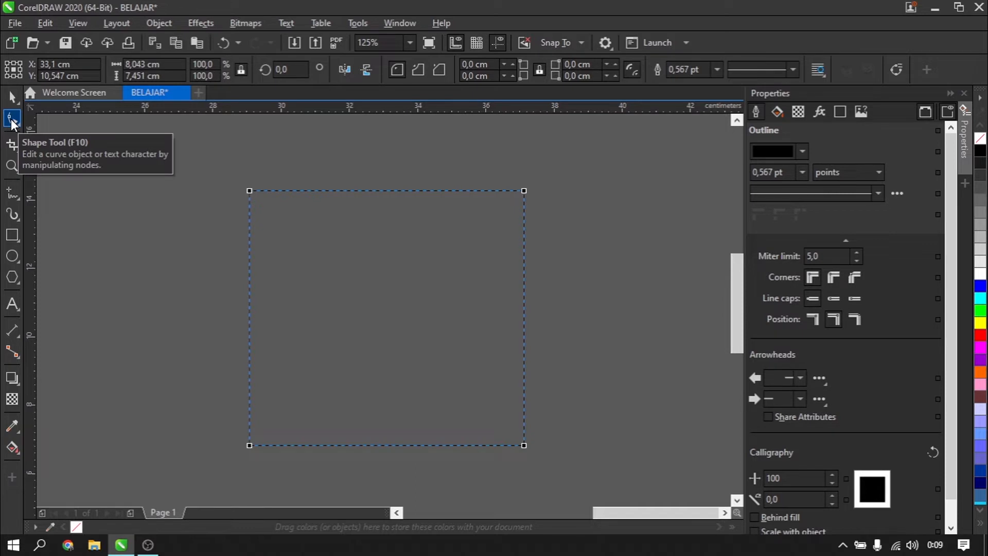
pyautogui.scroll(1, 252, 208)
pyautogui.scroll(-2, 249, 192)
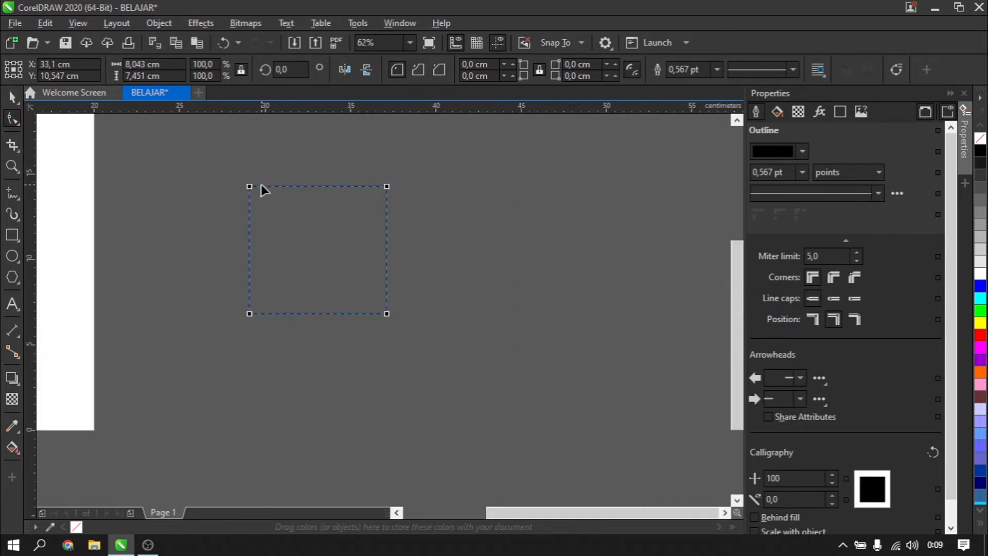
pyautogui.scroll(1, 261, 185)
pyautogui.moveTo(238, 188); pyautogui.dragTo(263, 192)
pyautogui.click(12, 99)
pyautogui.scroll(-1, 308, 266)
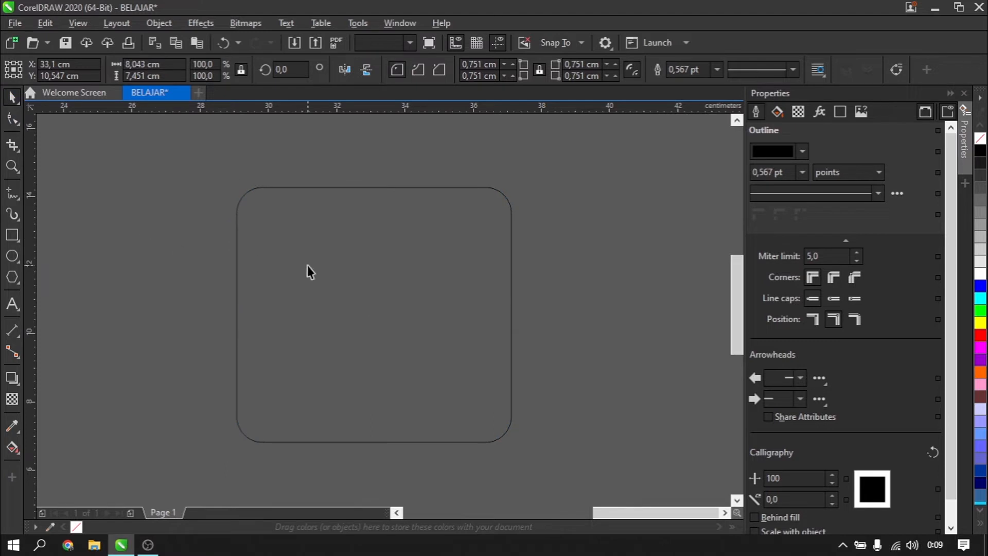
# Round the rectangle's corners further to a radius of about 3.7 cm, and delete the shape.
pyautogui.click(13, 119)
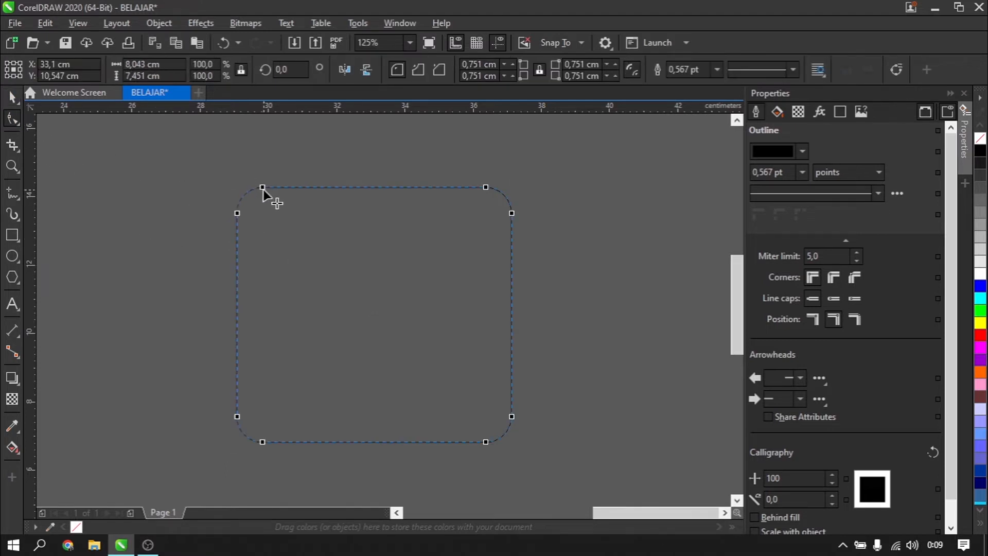
pyautogui.moveTo(262, 193); pyautogui.dragTo(635, 223)
pyautogui.click(12, 97)
pyautogui.click(211, 232)
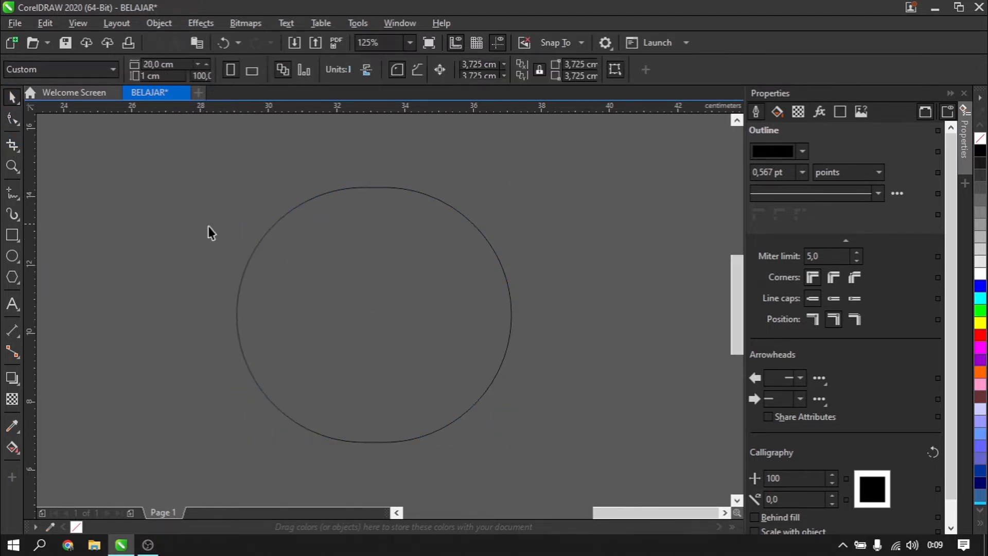
pyautogui.click(276, 265)
pyautogui.press('Delete')
# Draw a closed four-sided shape about 12 cm wide and 8.5 cm high with the Pen tool beside the page's right edge.
pyautogui.scroll(-2, 364, 294)
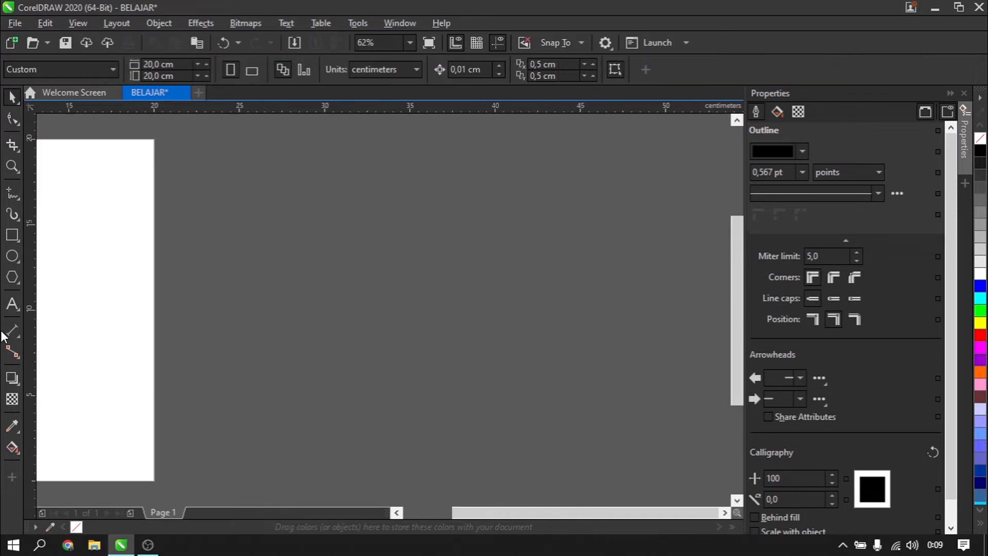
pyautogui.click(20, 212)
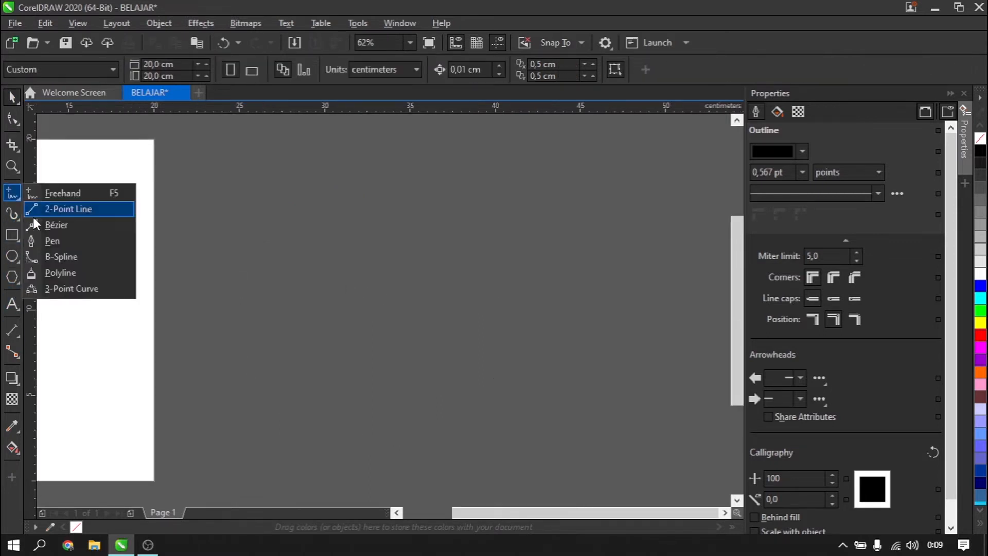
pyautogui.click(52, 239)
pyautogui.click(232, 196)
pyautogui.click(264, 340)
pyautogui.click(426, 313)
pyautogui.click(439, 207)
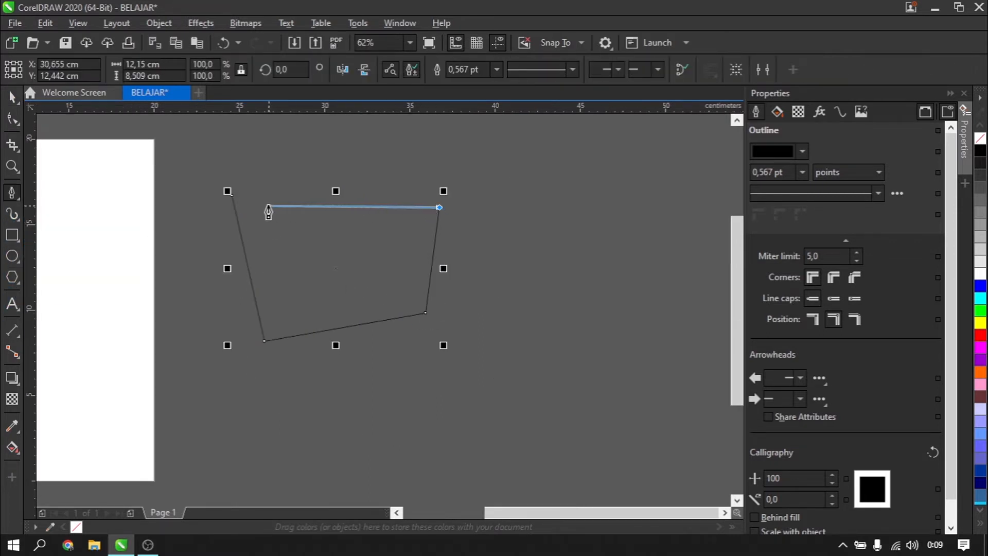
pyautogui.click(232, 196)
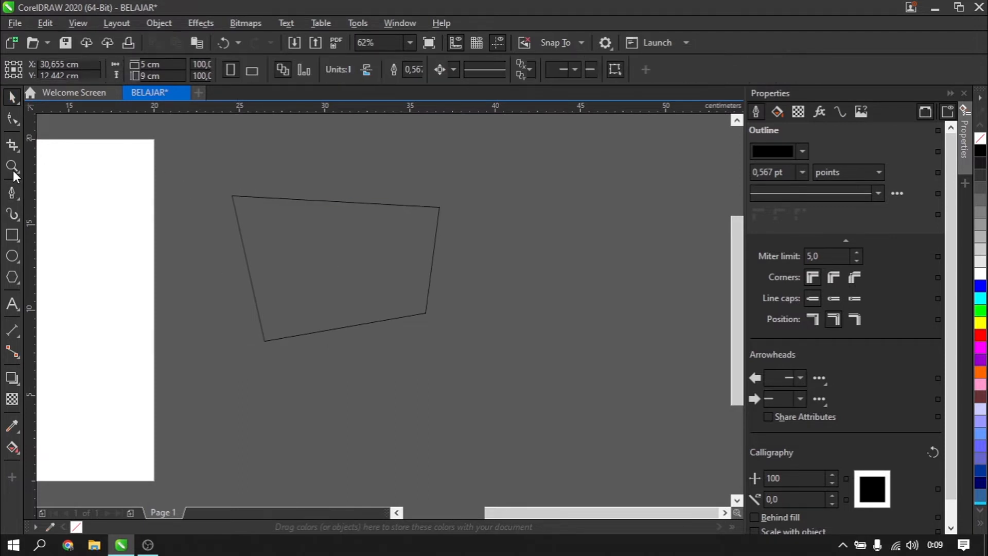
# Move the four-sided shape's upper-left and upper-right corner nodes inward with the Shape tool.
pyautogui.click(12, 120)
pyautogui.click(236, 195)
pyautogui.moveTo(234, 196); pyautogui.dragTo(287, 193)
pyautogui.moveTo(442, 209); pyautogui.dragTo(425, 209)
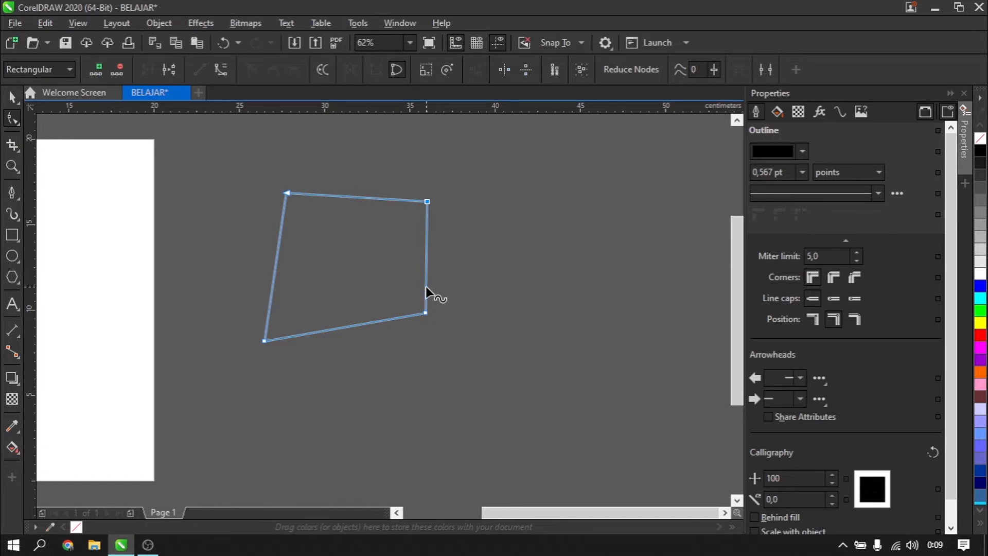
# Add a node on the shape's right edge and move it up and outward, just below the upper-right corner.
pyautogui.scroll(2, 432, 248)
pyautogui.doubleClick(421, 249)
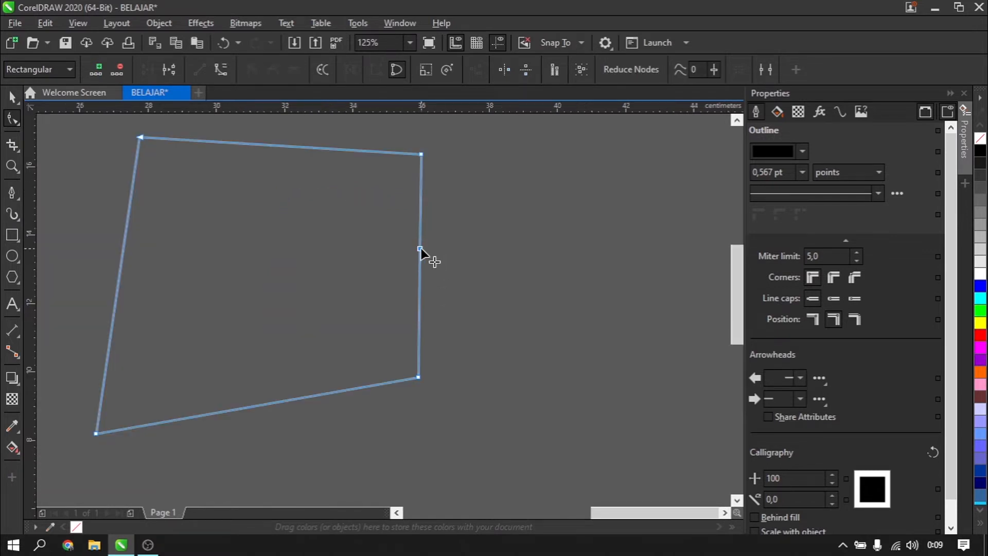
pyautogui.moveTo(421, 248); pyautogui.dragTo(452, 187)
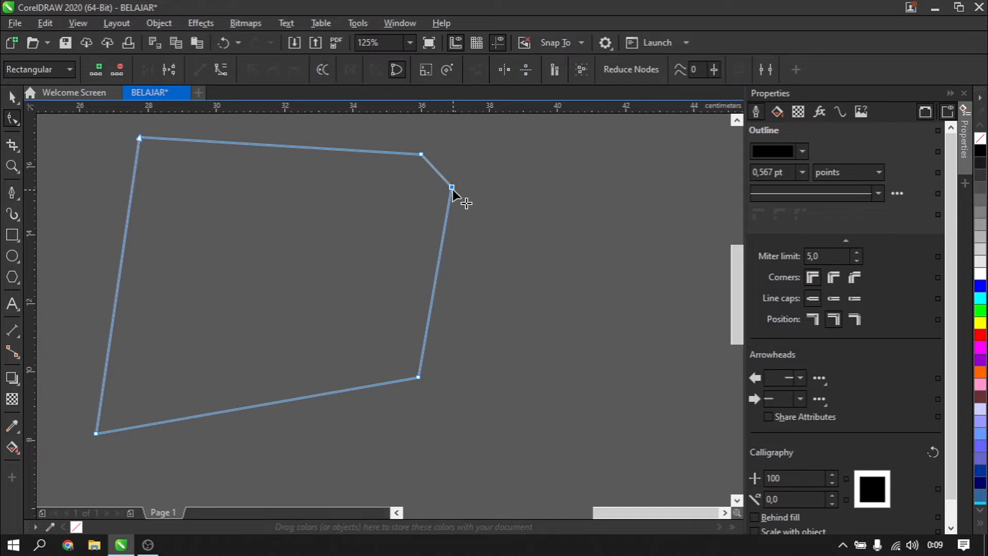
# Convert the segment below the added node to a curve, bend it into an S shape with its handles, and deselect the shape.
pyautogui.click(221, 69)
pyautogui.moveTo(443, 252); pyautogui.dragTo(530, 265)
pyautogui.moveTo(429, 315); pyautogui.dragTo(363, 309)
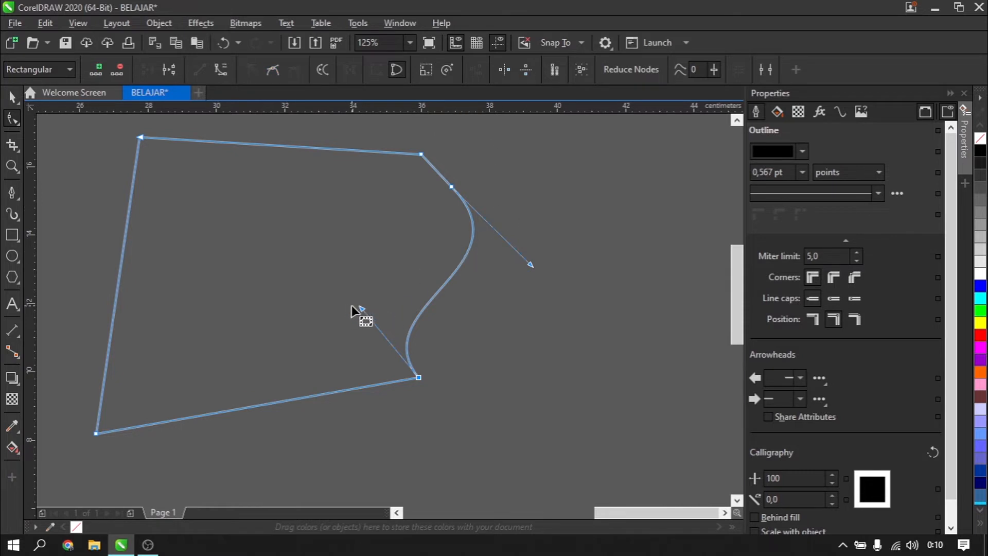
pyautogui.moveTo(361, 308); pyautogui.dragTo(225, 187)
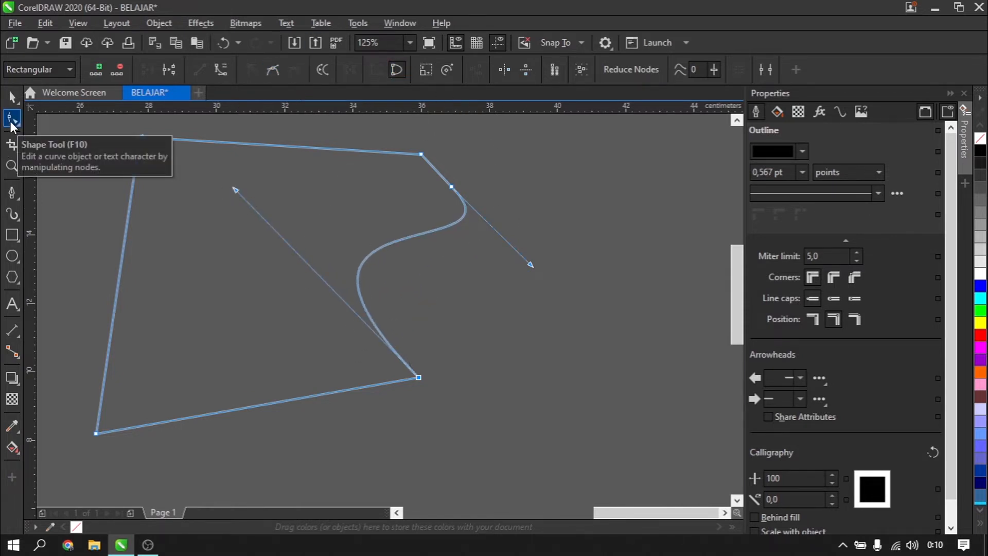
pyautogui.scroll(-2, 404, 304)
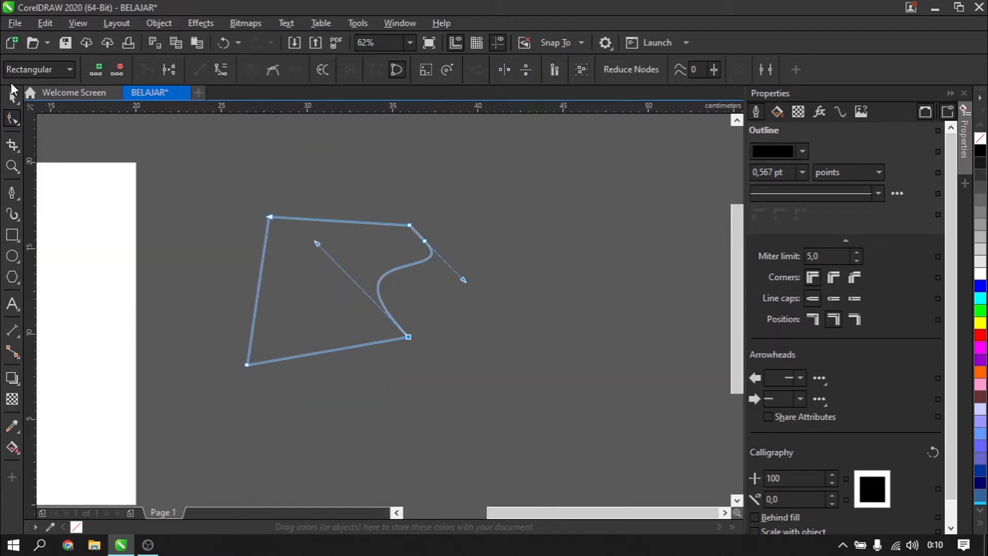
pyautogui.click(14, 96)
pyautogui.click(132, 187)
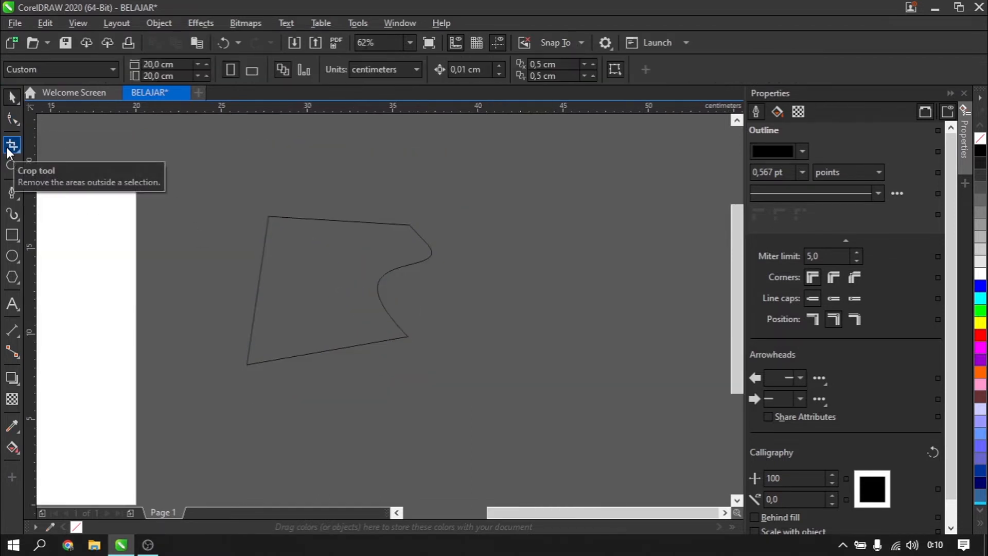
# Draw a rectangle about 12.5 cm wide and 15.8 cm high below the curved shape, to the right of the page.
pyautogui.click(10, 150)
pyautogui.scroll(-2, 269, 241)
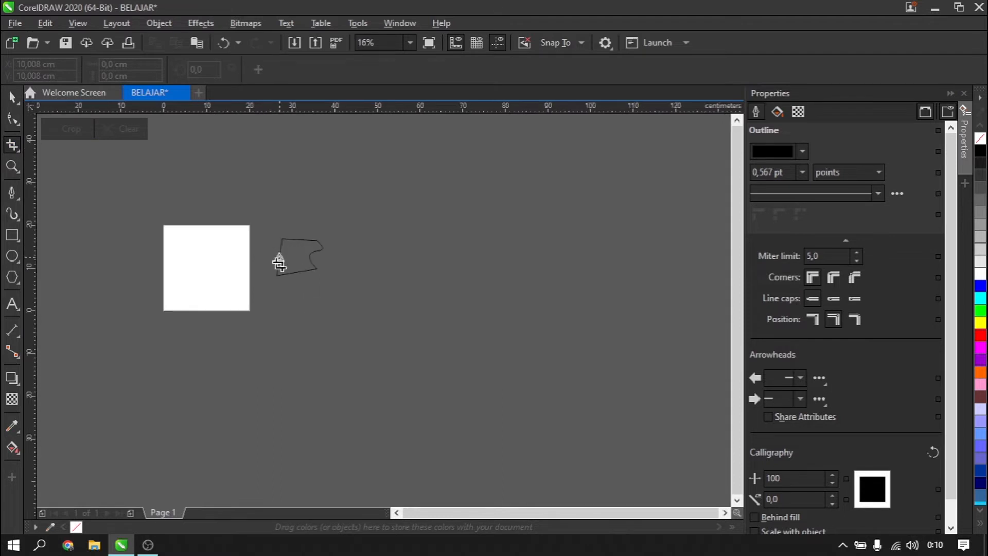
pyautogui.scroll(2, 207, 262)
pyautogui.scroll(-1, 408, 257)
pyautogui.click(13, 235)
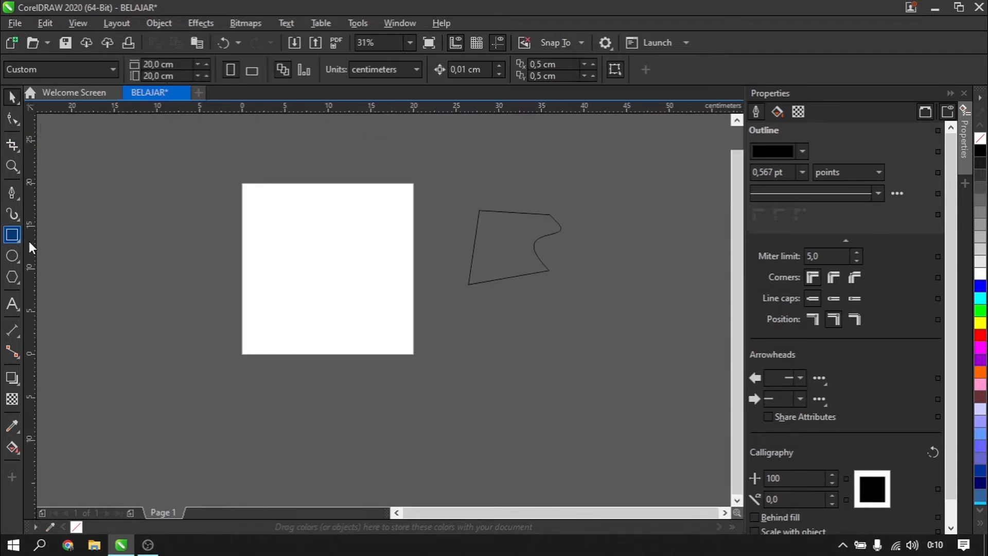
pyautogui.scroll(1, 638, 347)
pyautogui.scroll(-1, 303, 307)
pyautogui.moveTo(322, 287); pyautogui.dragTo(434, 426)
pyautogui.scroll(1, 430, 421)
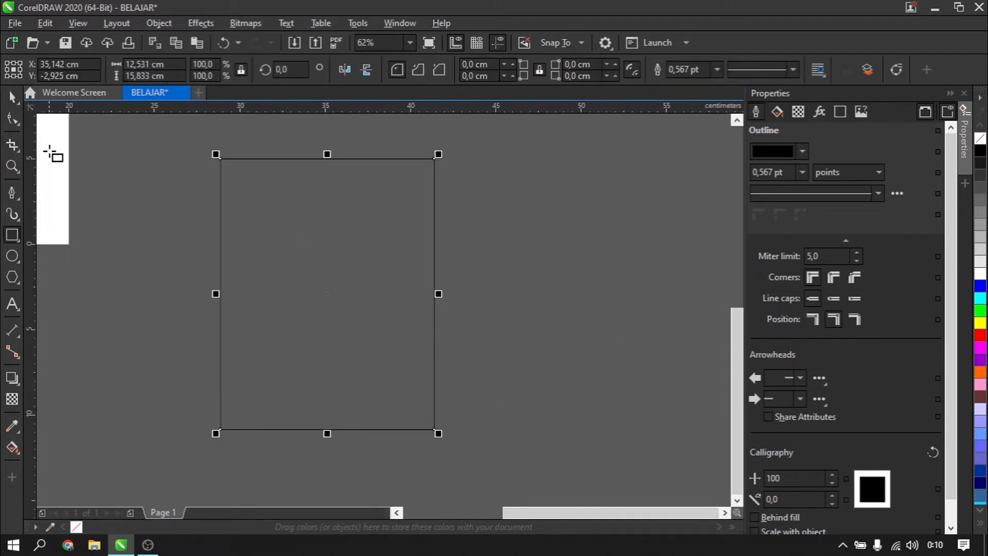
# Crop the rectangle to its upper-left part with the Crop tool and deselect it.
pyautogui.click(11, 144)
pyautogui.moveTo(182, 151); pyautogui.dragTo(347, 292)
pyautogui.doubleClick(315, 221)
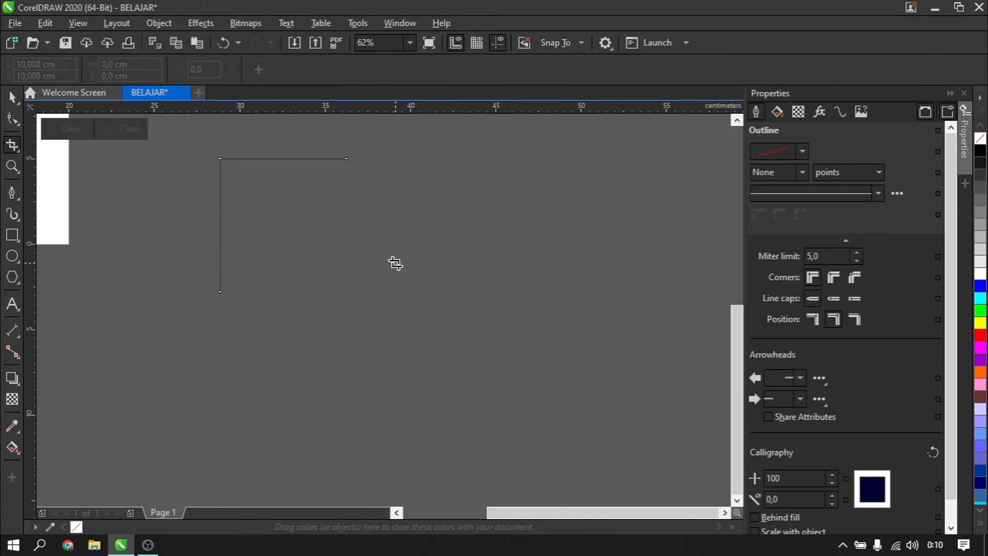
pyautogui.click(12, 97)
pyautogui.click(233, 266)
pyautogui.click(505, 244)
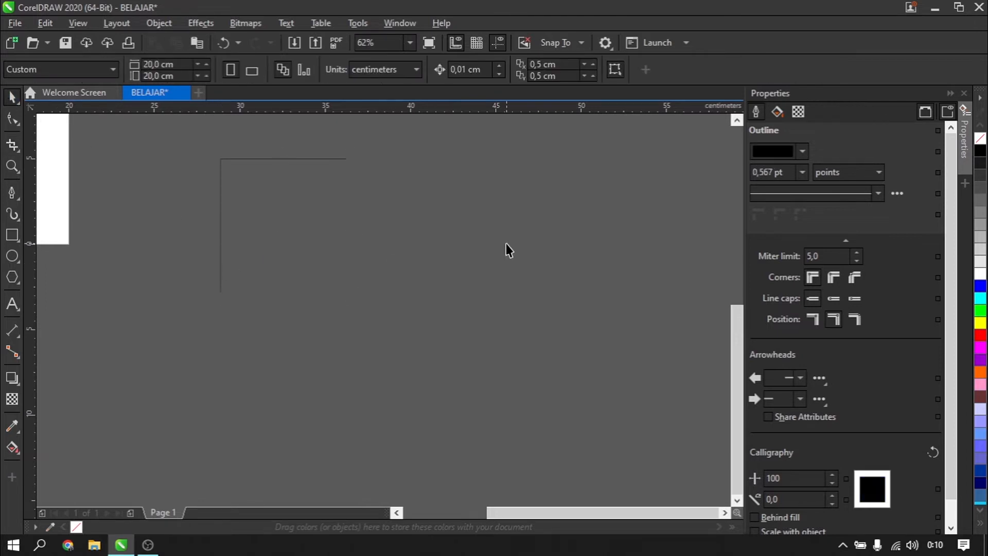
# Delete the remaining corner piece of the cropped rectangle.
pyautogui.scroll(-1, 289, 186)
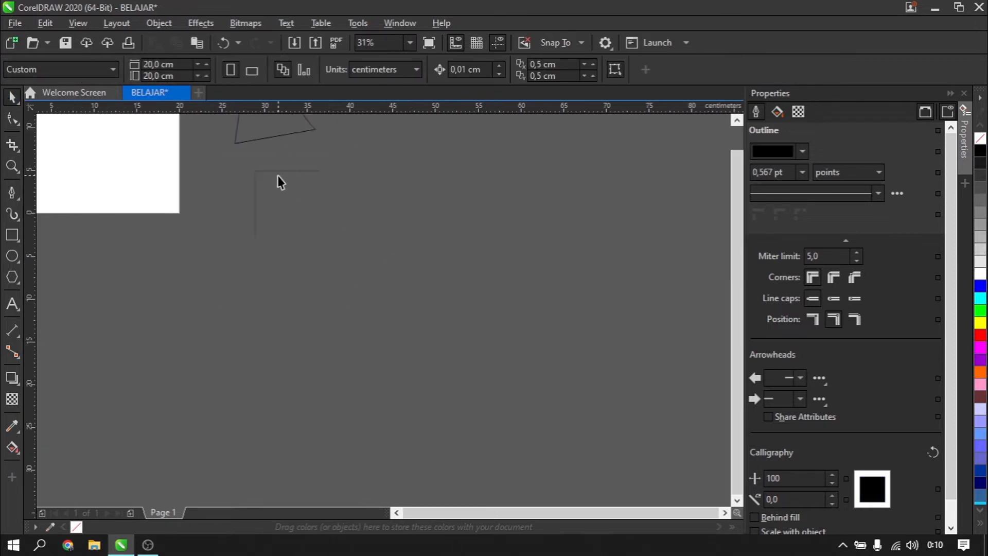
pyautogui.doubleClick(284, 171)
pyautogui.click(11, 99)
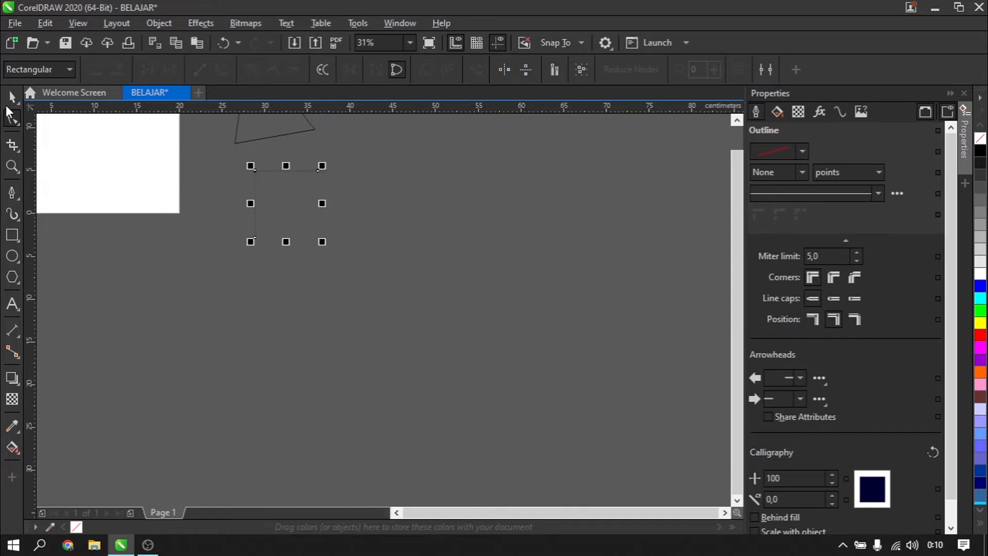
pyautogui.click(242, 189)
pyautogui.scroll(1, 320, 230)
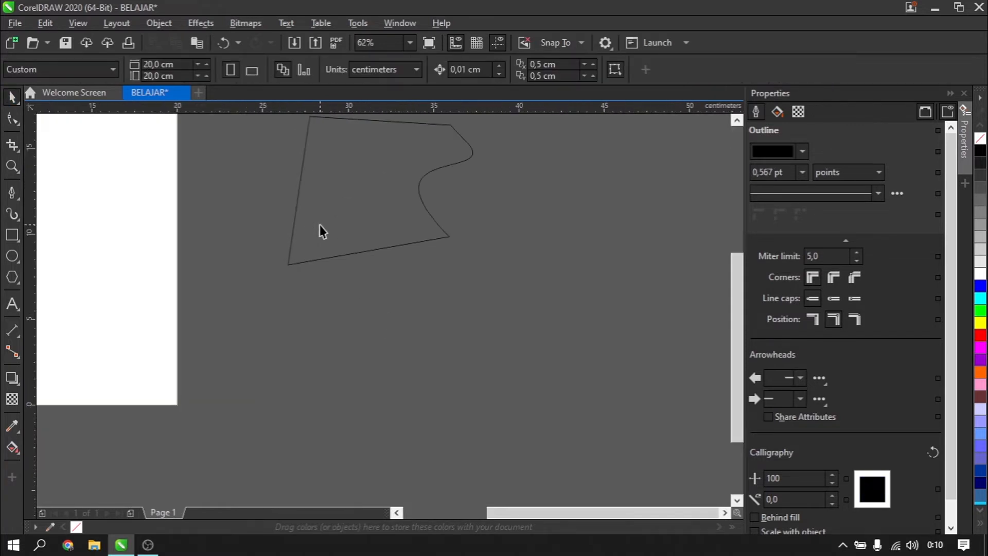
# Try out the Zoom tool by enlarging and reducing the view of the page and the curved shape between 16% and 62%.
pyautogui.scroll(-1, 139, 209)
pyautogui.scroll(1, 407, 284)
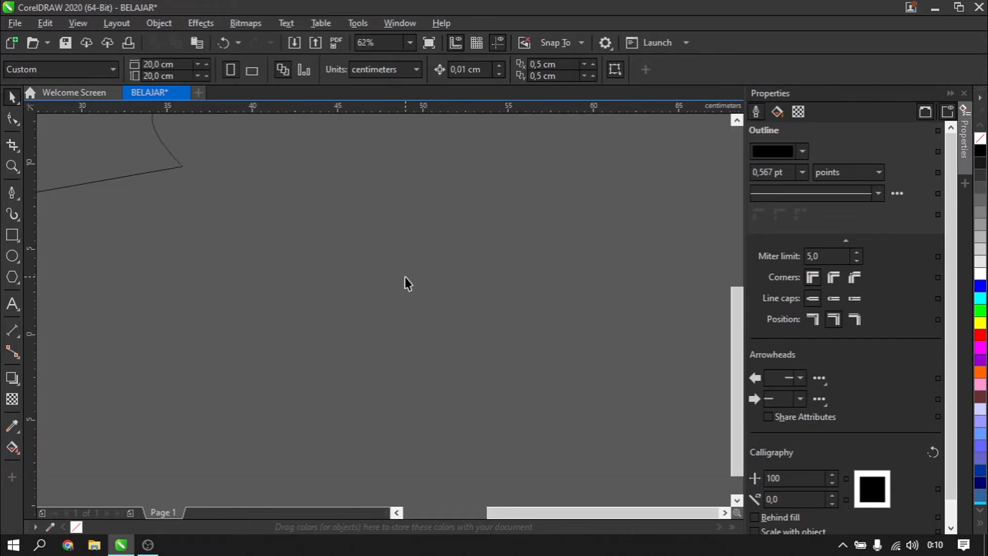
pyautogui.click(13, 172)
pyautogui.rightClick(412, 305)
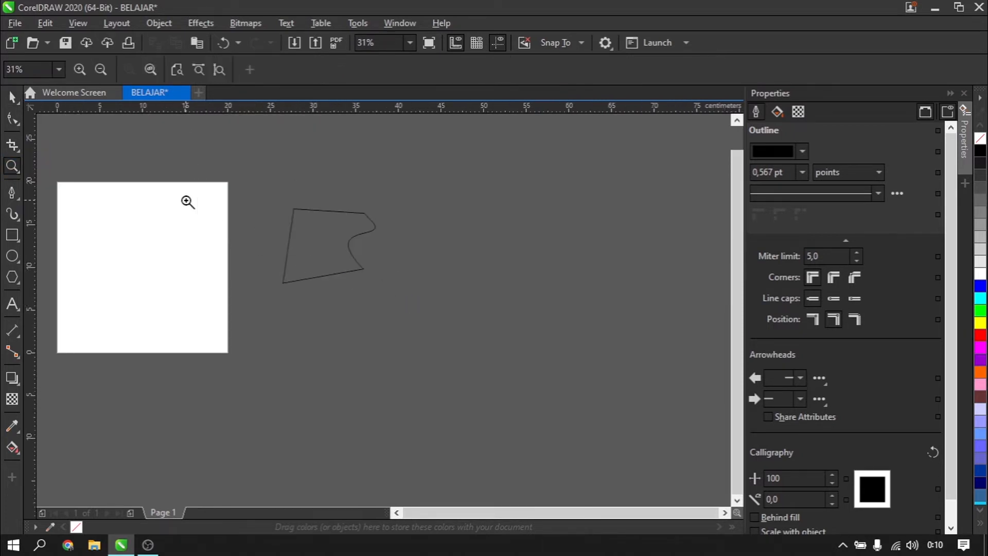
pyautogui.click(183, 239)
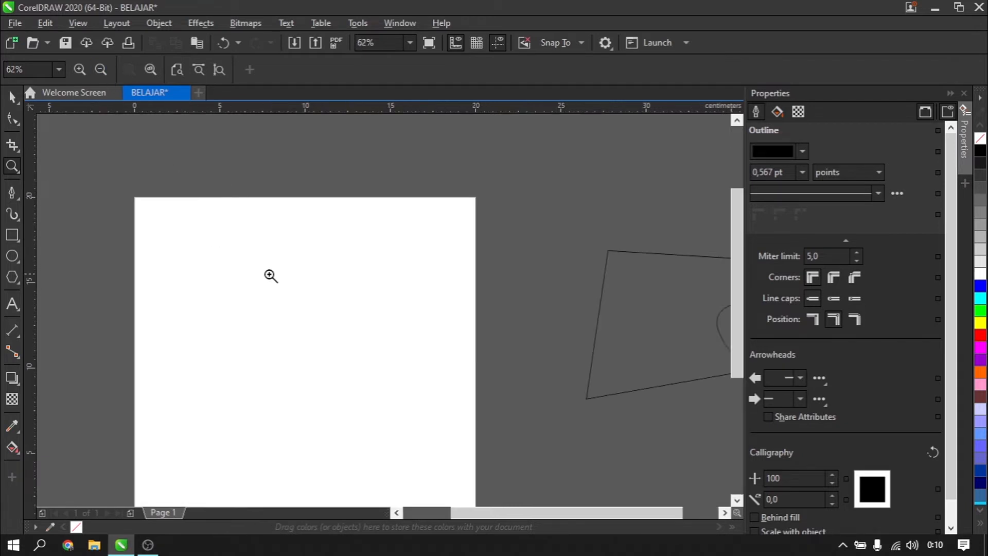
pyautogui.click(104, 74)
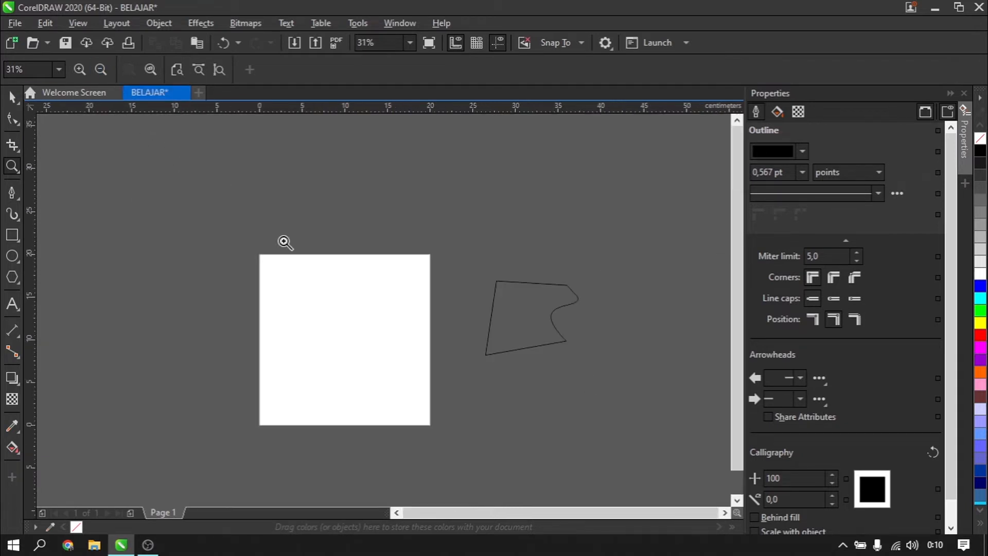
pyautogui.click(79, 72)
pyautogui.click(103, 71)
pyautogui.click(78, 69)
pyautogui.click(97, 70)
pyautogui.click(94, 68)
pyautogui.click(96, 70)
pyautogui.click(97, 72)
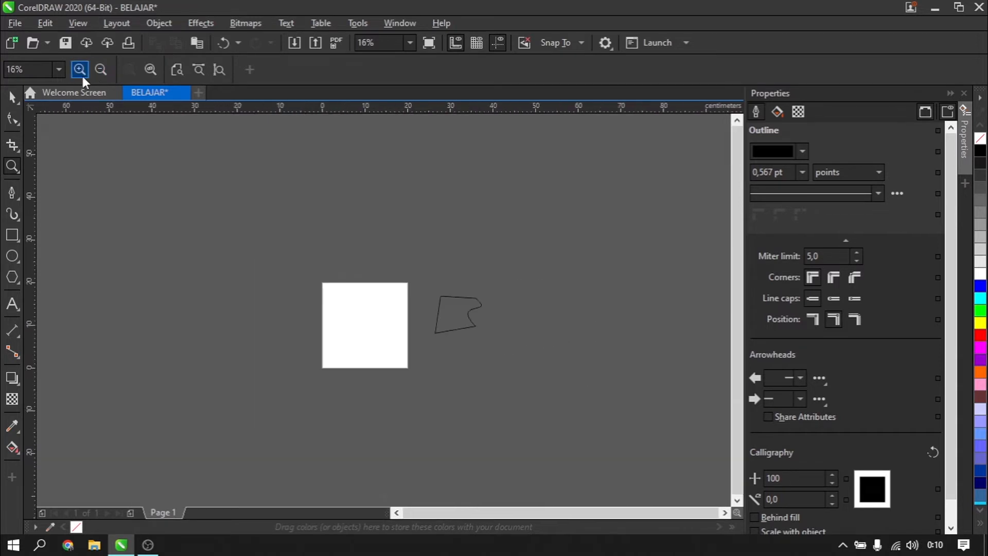
pyautogui.click(83, 73)
pyautogui.click(97, 72)
pyautogui.click(82, 70)
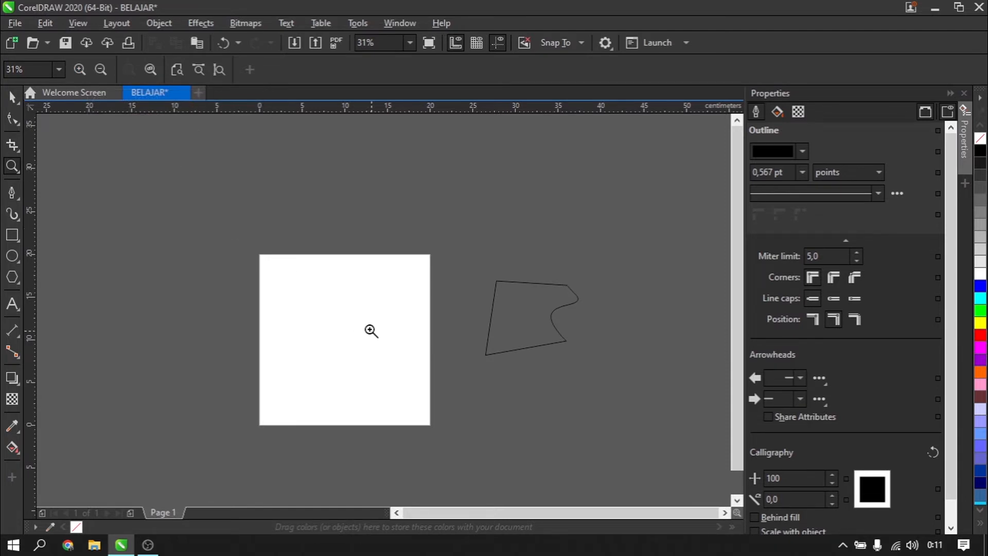
pyautogui.click(10, 98)
pyautogui.scroll(-1, 275, 265)
pyautogui.scroll(2, 409, 311)
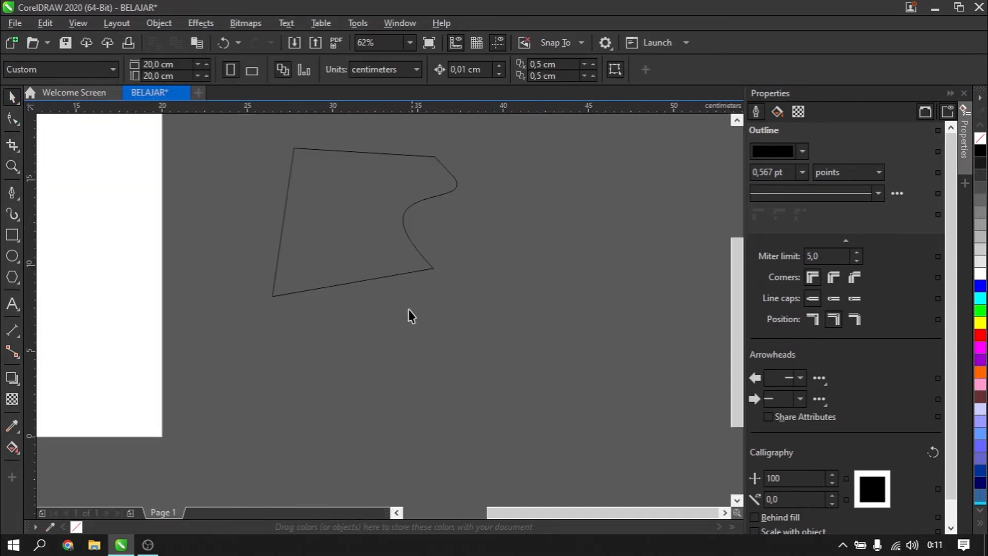
pyautogui.scroll(-1, 295, 284)
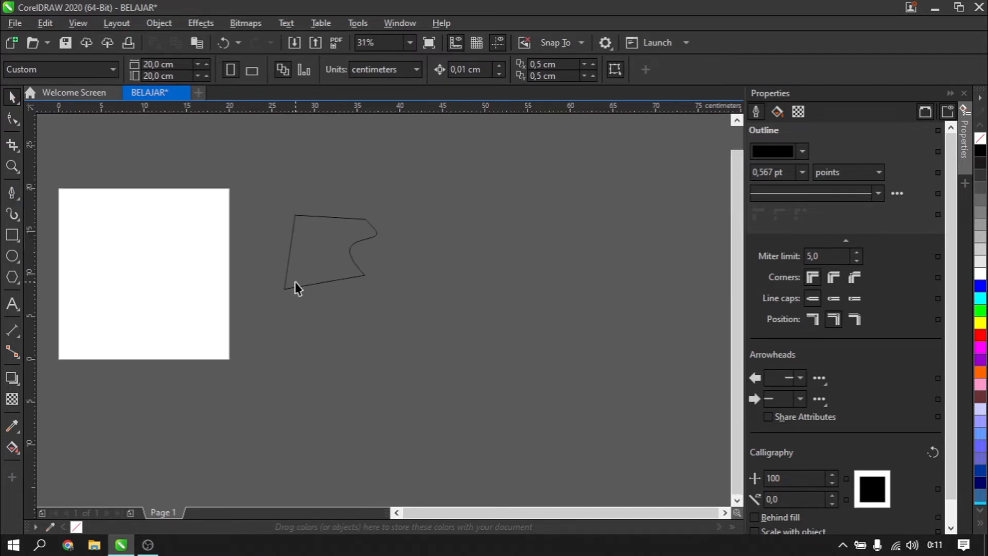
pyautogui.scroll(1, 330, 252)
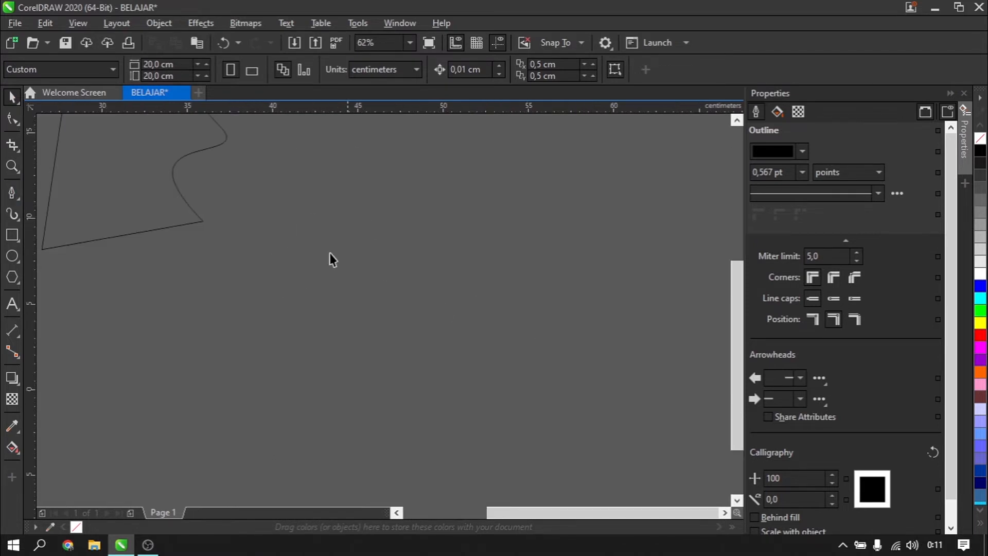
# Draw three Freehand strokes to the right of the curved shape, the last about 10.9 cm wide and 5.6 cm high.
pyautogui.click(20, 201)
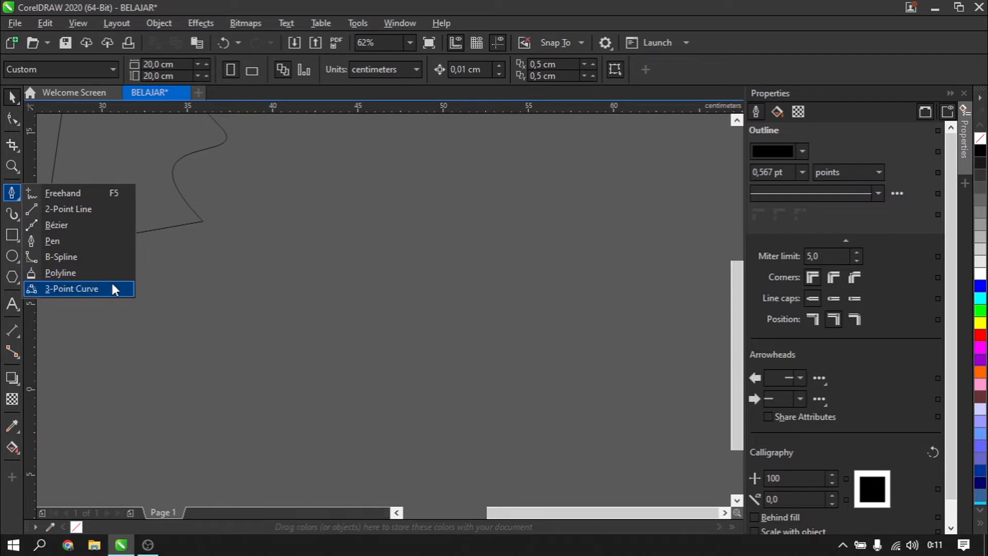
pyautogui.click(83, 193)
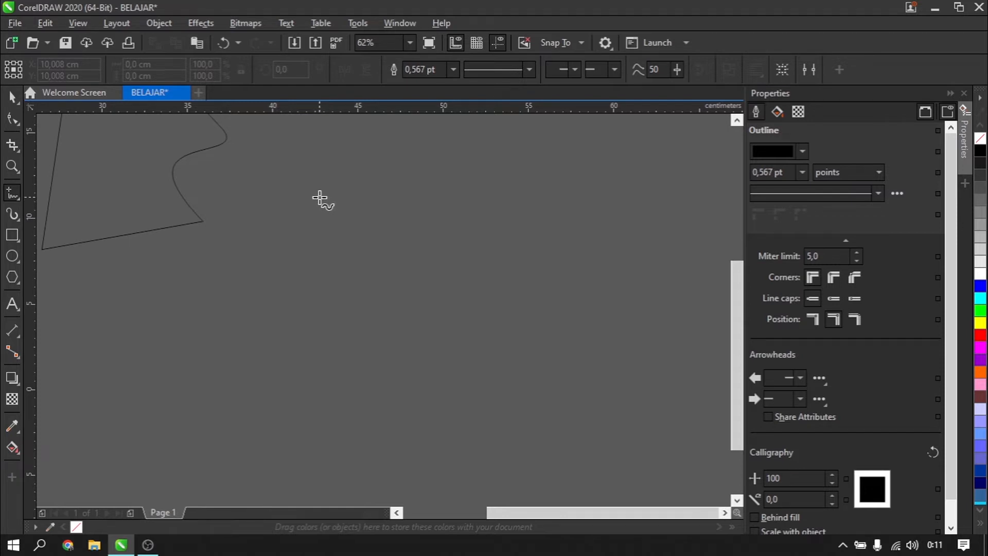
pyautogui.moveTo(320, 196)
pyautogui.mouseDown()
pyautogui.moveTo(313, 221)
pyautogui.moveTo(430, 194)
pyautogui.mouseUp()
pyautogui.moveTo(441, 193); pyautogui.dragTo(461, 217)
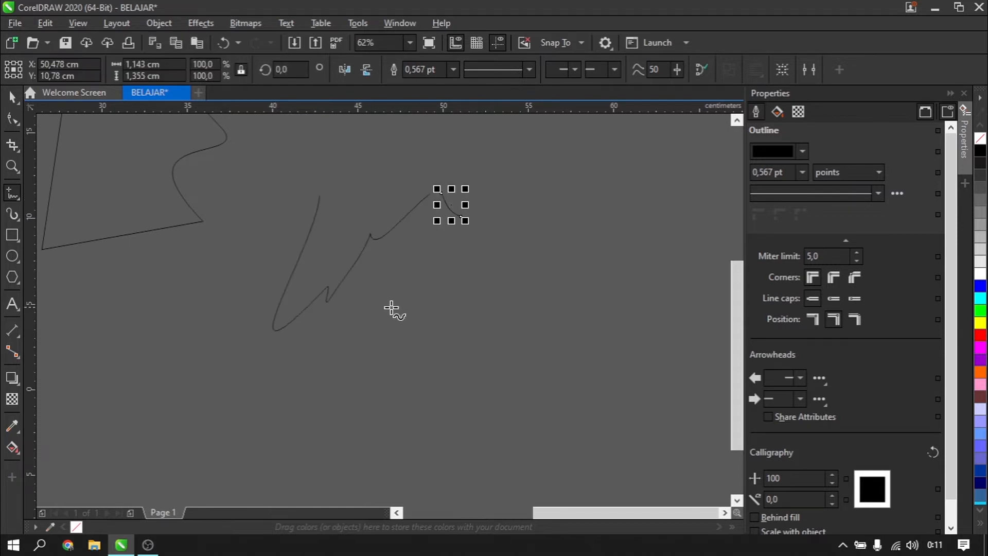
pyautogui.moveTo(416, 325)
pyautogui.mouseDown()
pyautogui.moveTo(553, 349)
pyautogui.moveTo(556, 315)
pyautogui.mouseUp()
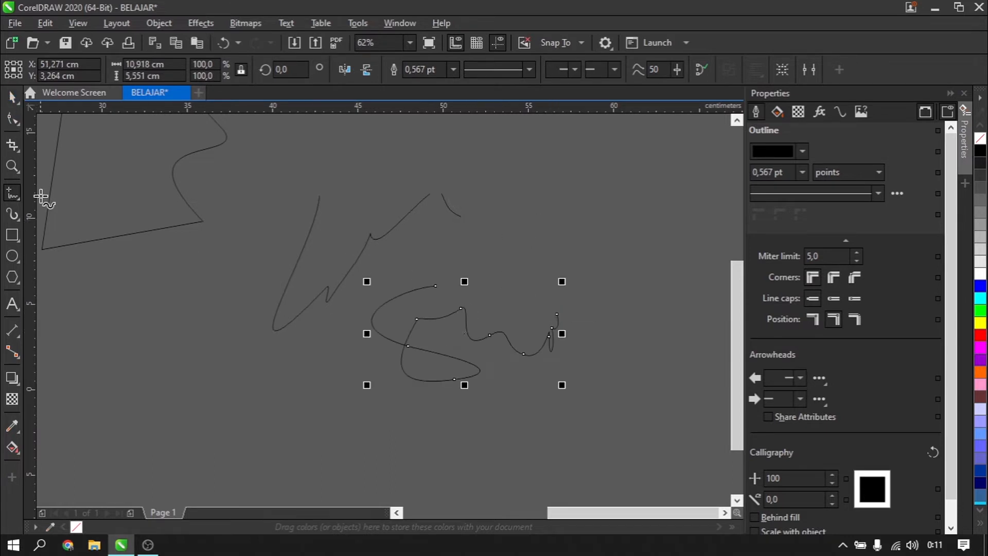
# Draw a triangle about 10.4 cm wide and 11.2 cm high below the curved shape with the 2-Point Line tool.
pyautogui.click(19, 200)
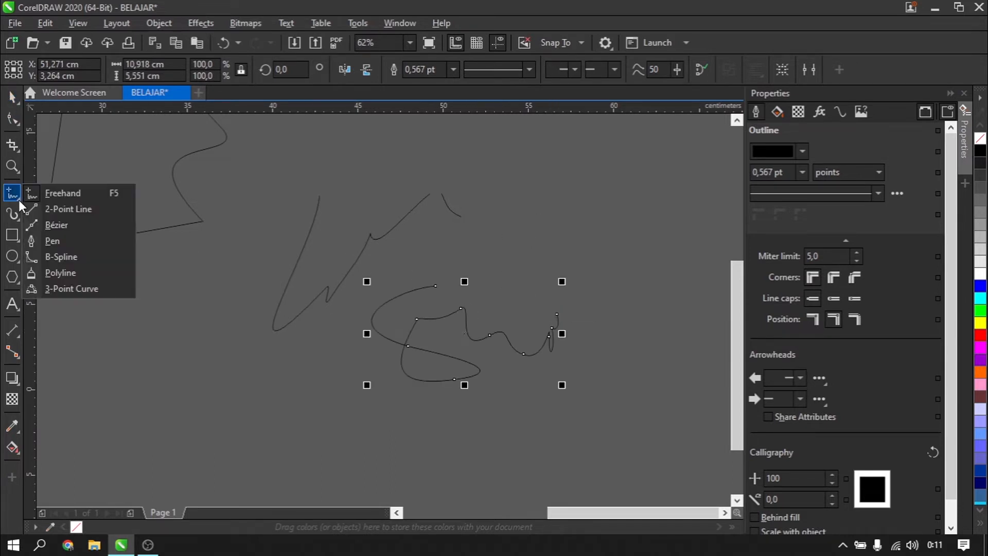
pyautogui.click(42, 209)
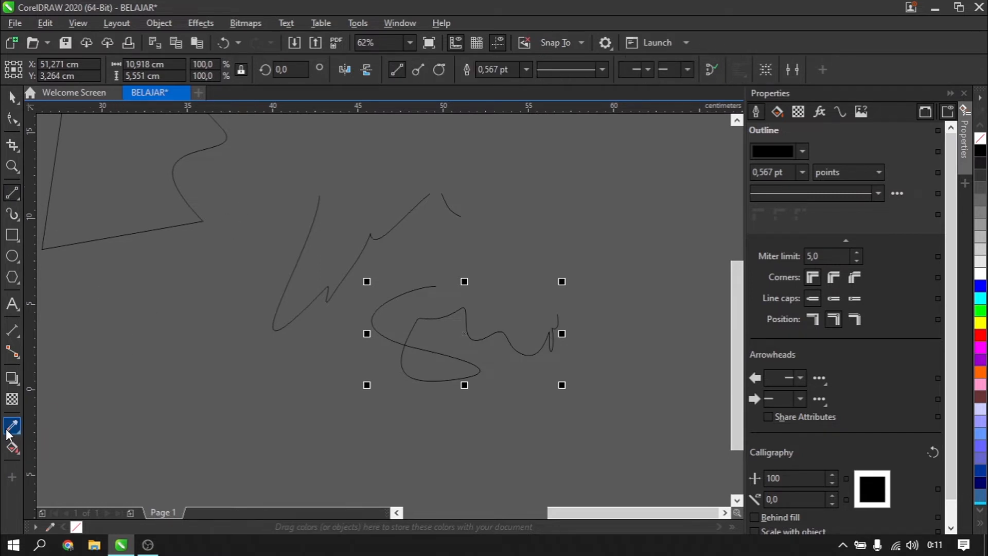
pyautogui.scroll(-2, 422, 214)
pyautogui.scroll(2, 294, 309)
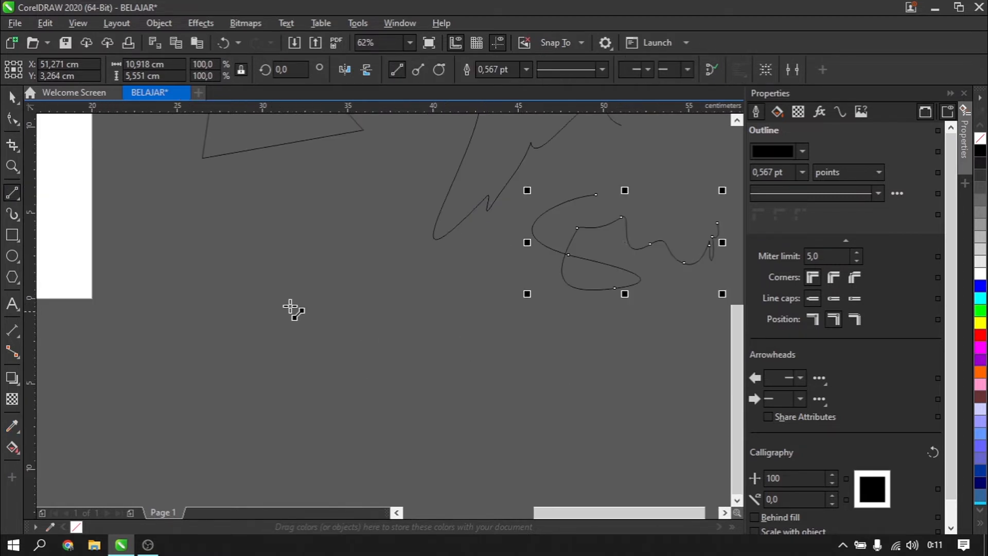
pyautogui.click(337, 219)
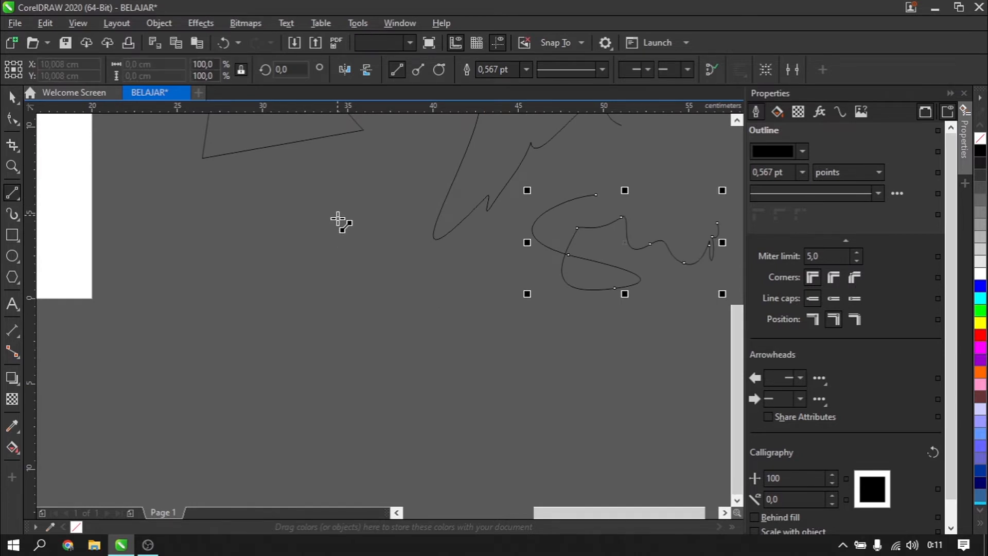
pyautogui.moveTo(338, 184); pyautogui.dragTo(236, 379)
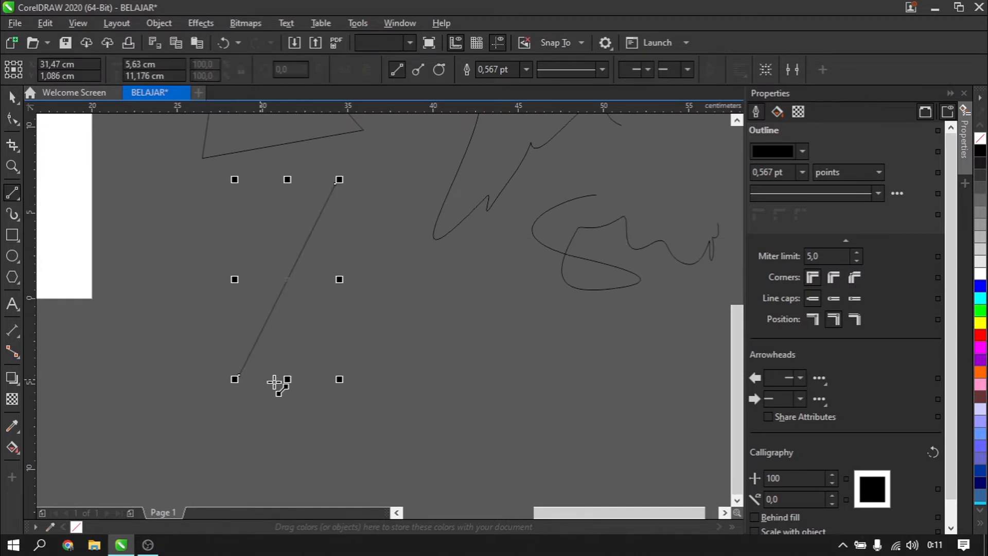
pyautogui.moveTo(335, 182); pyautogui.dragTo(239, 376)
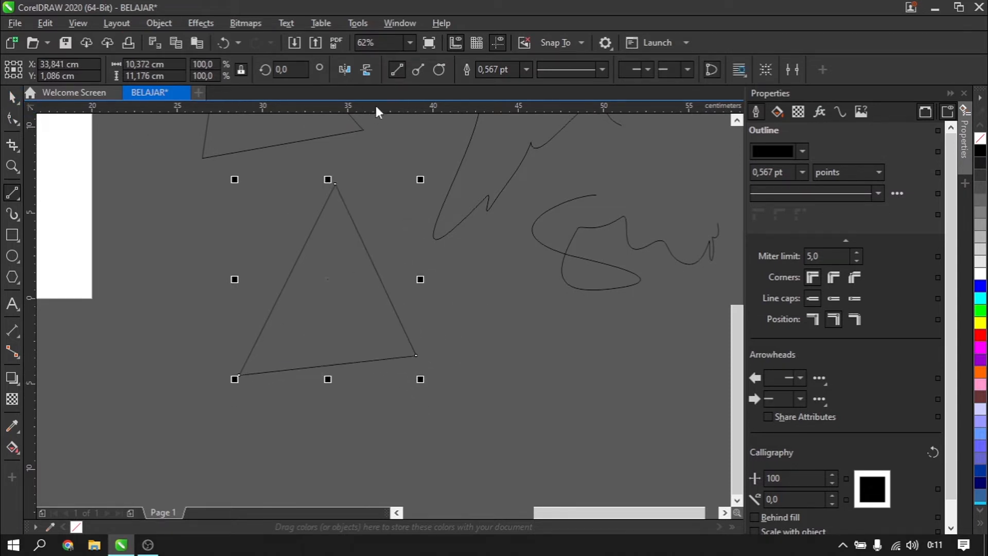
# Draw a slanted line about 5 cm wide beside the triangle and add a short perpendicular 2-point line at its lower end.
pyautogui.click(420, 71)
pyautogui.moveTo(439, 282)
pyautogui.mouseDown()
pyautogui.moveTo(512, 346)
pyautogui.moveTo(527, 380)
pyautogui.moveTo(531, 323)
pyautogui.moveTo(468, 426)
pyautogui.moveTo(331, 448)
pyautogui.moveTo(666, 239)
pyautogui.moveTo(413, 433)
pyautogui.moveTo(281, 223)
pyautogui.moveTo(448, 344)
pyautogui.moveTo(496, 410)
pyautogui.mouseUp()
pyautogui.click(13, 103)
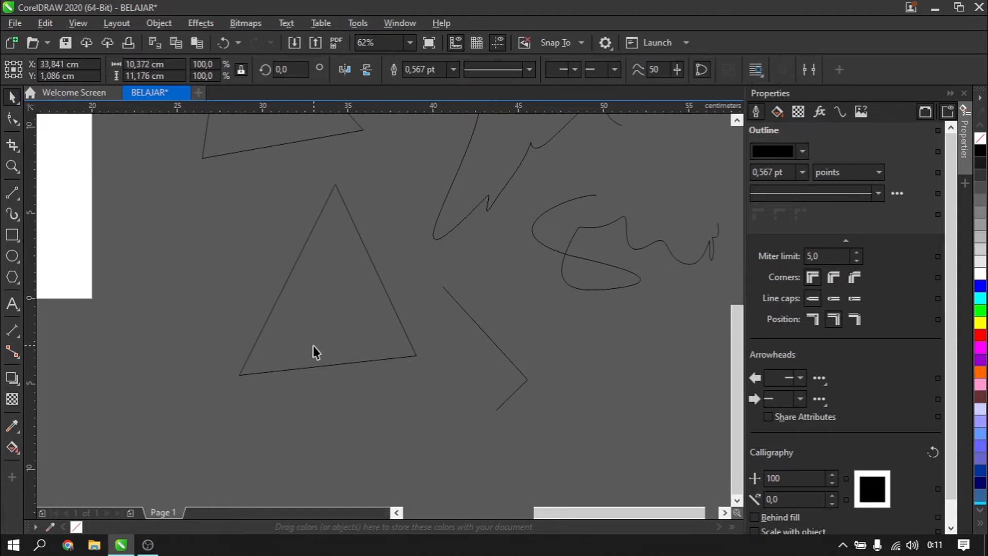
# Delete the triangle and the long slanted line, leaving only the short perpendicular line.
pyautogui.click(484, 373)
pyautogui.click(523, 381)
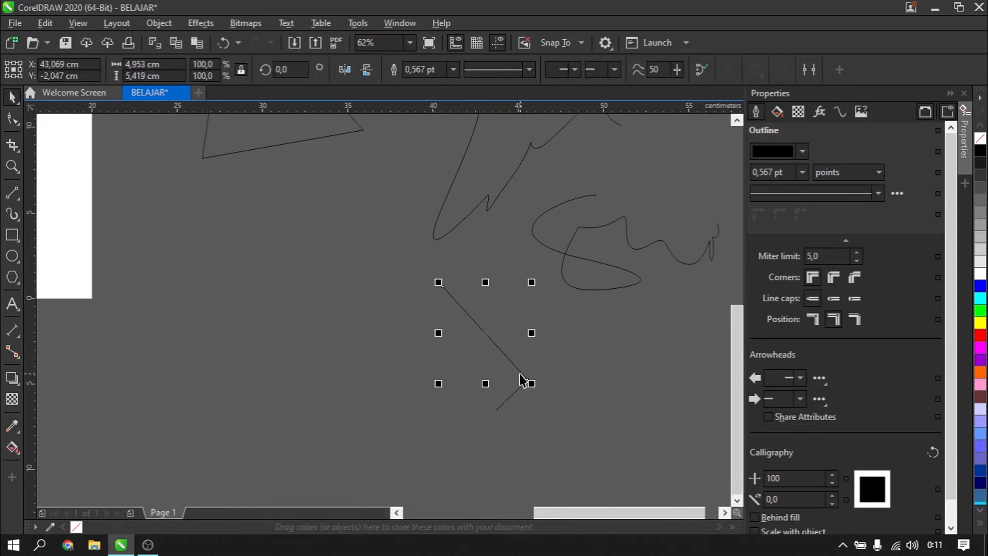
pyautogui.press('Delete')
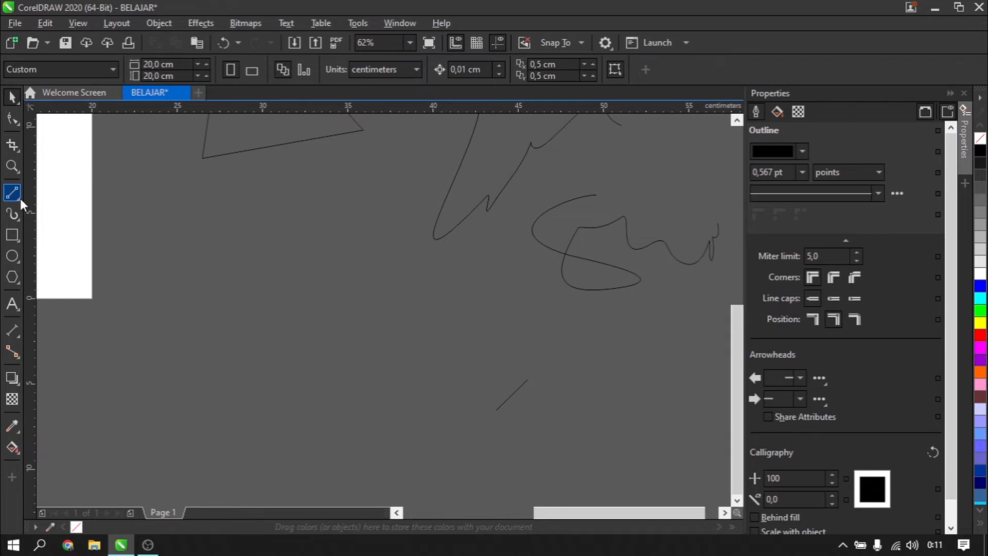
# Draw a closed rounded B-Spline shape about 11.8 cm wide and 7.5 cm high to the lower right of the page.
pyautogui.click(19, 199)
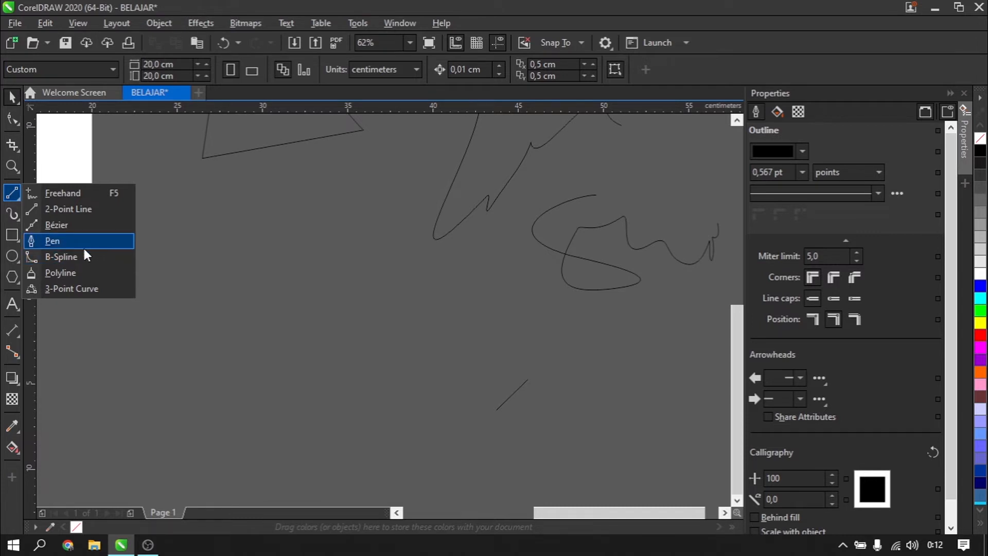
pyautogui.click(61, 256)
pyautogui.click(163, 235)
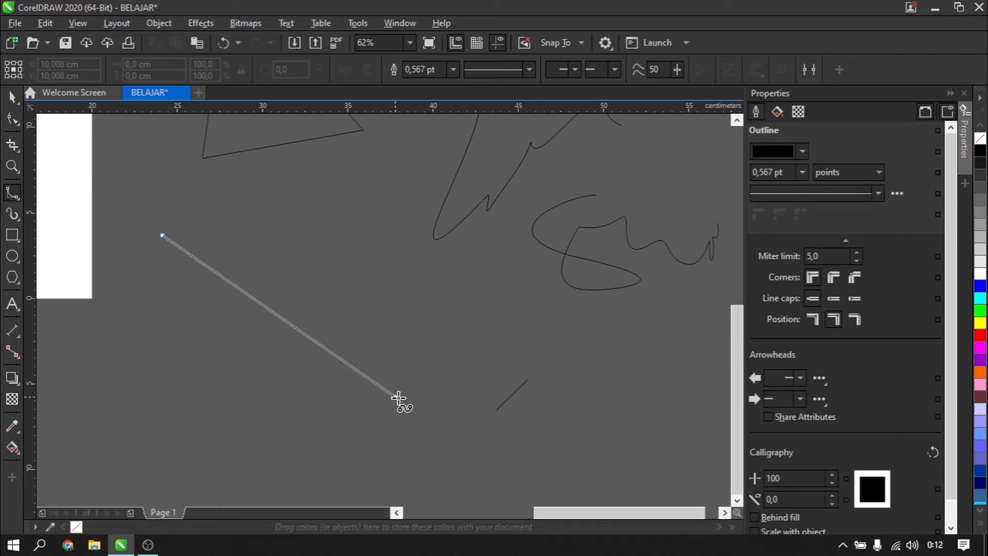
pyautogui.click(416, 409)
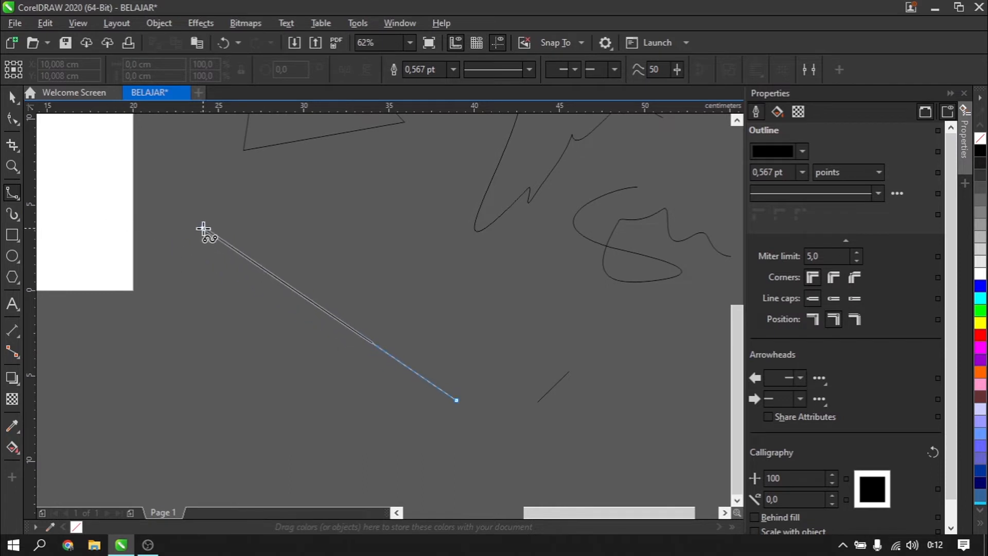
pyautogui.click(96, 453)
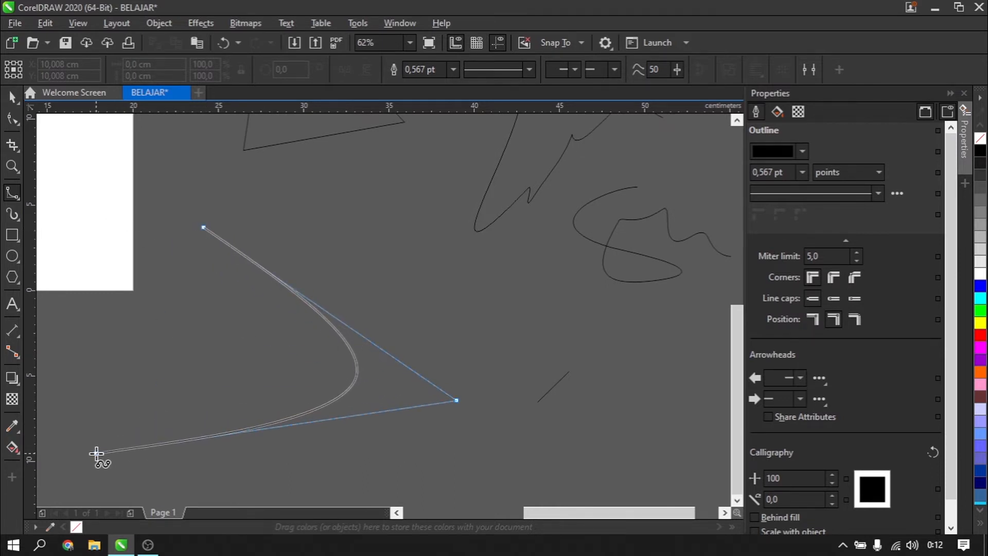
pyautogui.click(205, 227)
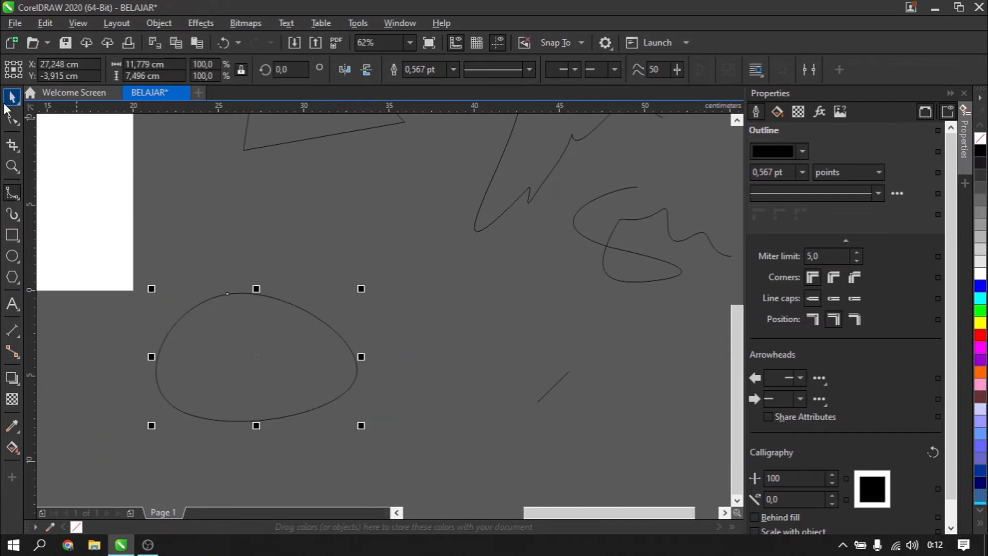
# Draw a closed drop-like curve with a pointed top between the B-Spline shape and the short line using the Pen tool.
pyautogui.click(20, 198)
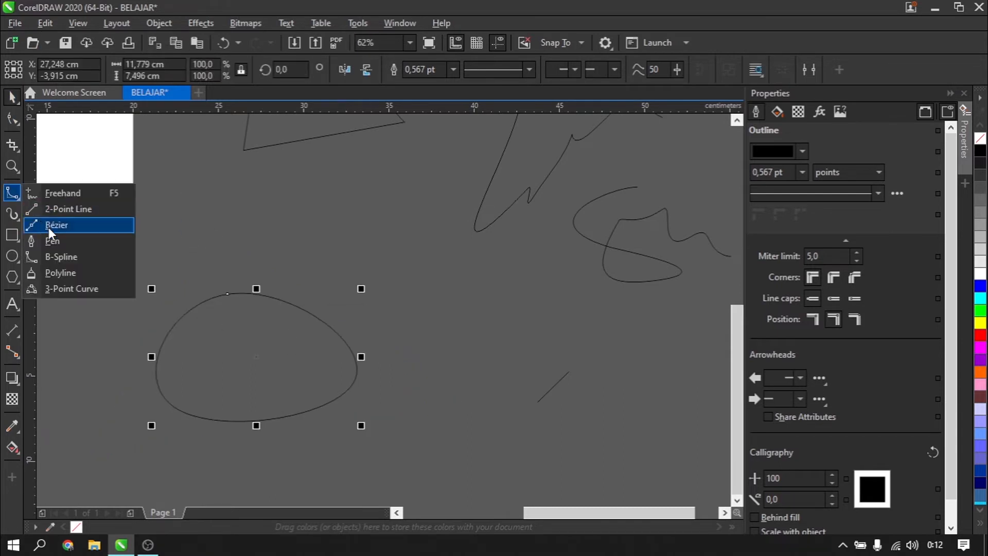
pyautogui.click(56, 239)
pyautogui.scroll(-2, 62, 240)
pyautogui.scroll(2, 149, 297)
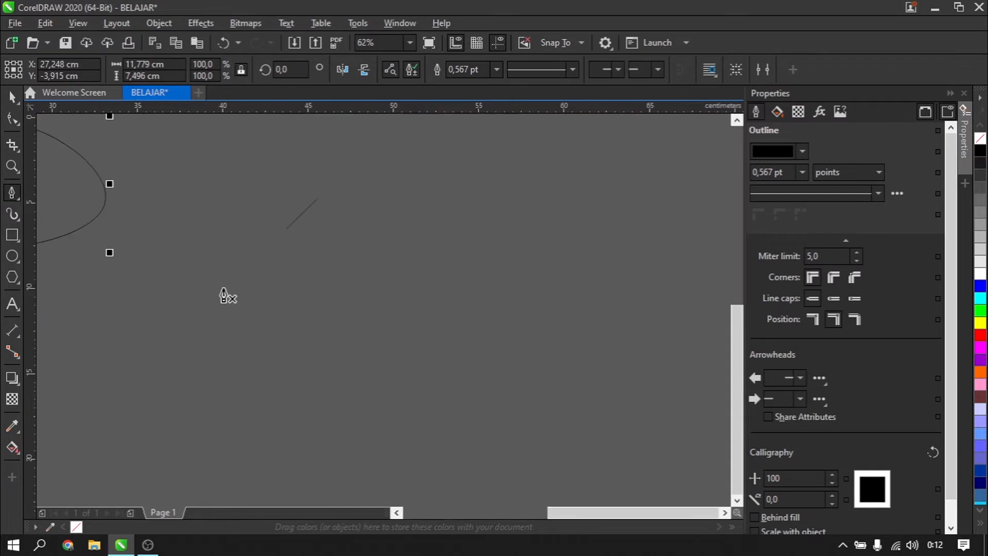
pyautogui.scroll(-1, 414, 299)
pyautogui.scroll(1, 267, 302)
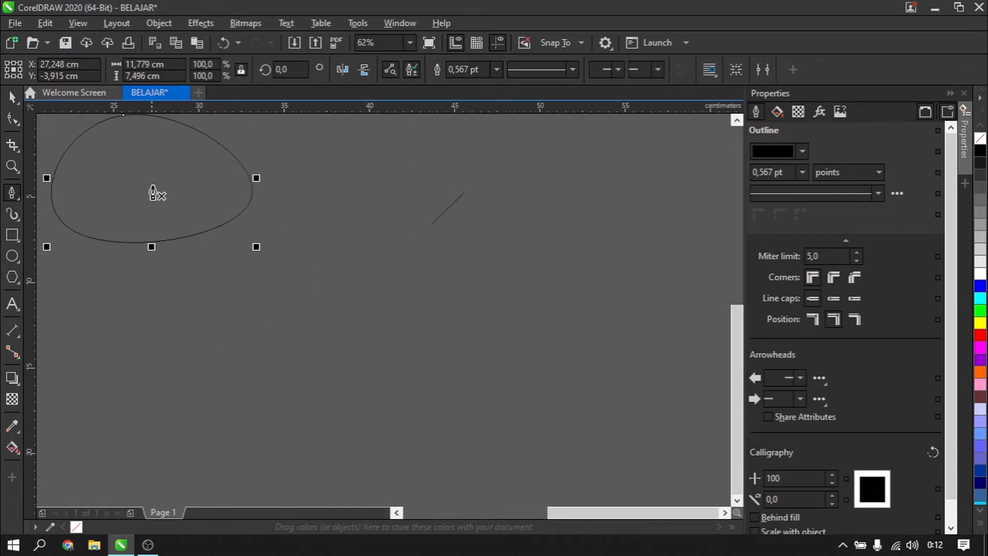
pyautogui.click(343, 226)
pyautogui.moveTo(247, 403); pyautogui.dragTo(348, 494)
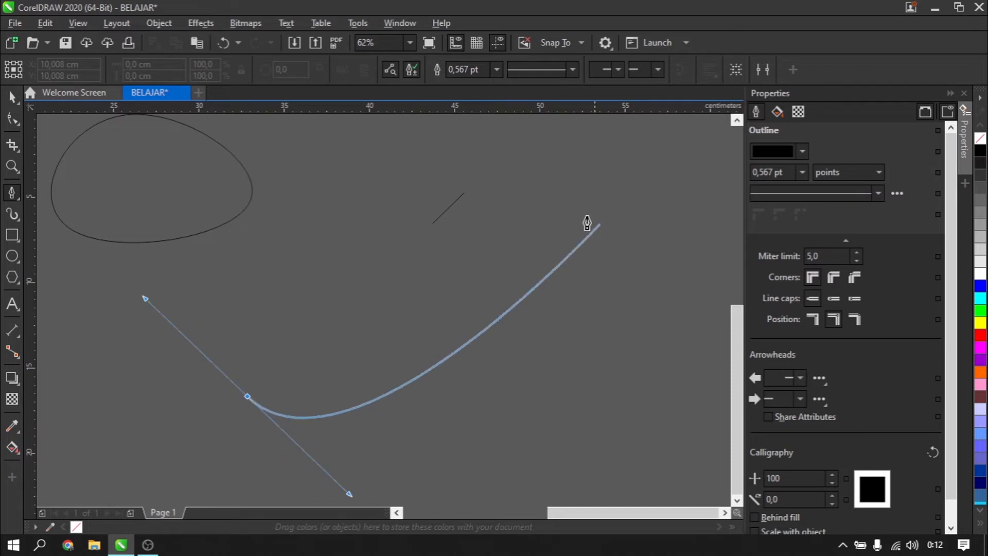
pyautogui.moveTo(343, 226); pyautogui.dragTo(546, 301)
# Draw an open Pen path of straight and curved segments, about 8.9 cm wide and 10.2 cm high, beside the drop-like curve.
pyautogui.click(596, 192)
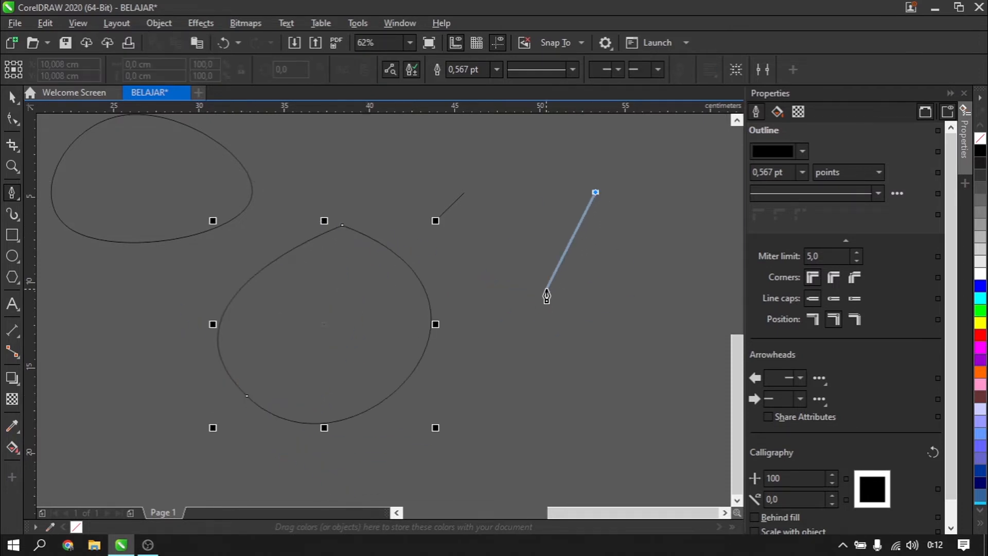
pyautogui.click(545, 288)
pyautogui.moveTo(632, 259); pyautogui.dragTo(640, 251)
pyautogui.moveTo(665, 208); pyautogui.dragTo(693, 240)
pyautogui.moveTo(693, 327); pyautogui.dragTo(686, 338)
pyautogui.click(638, 368)
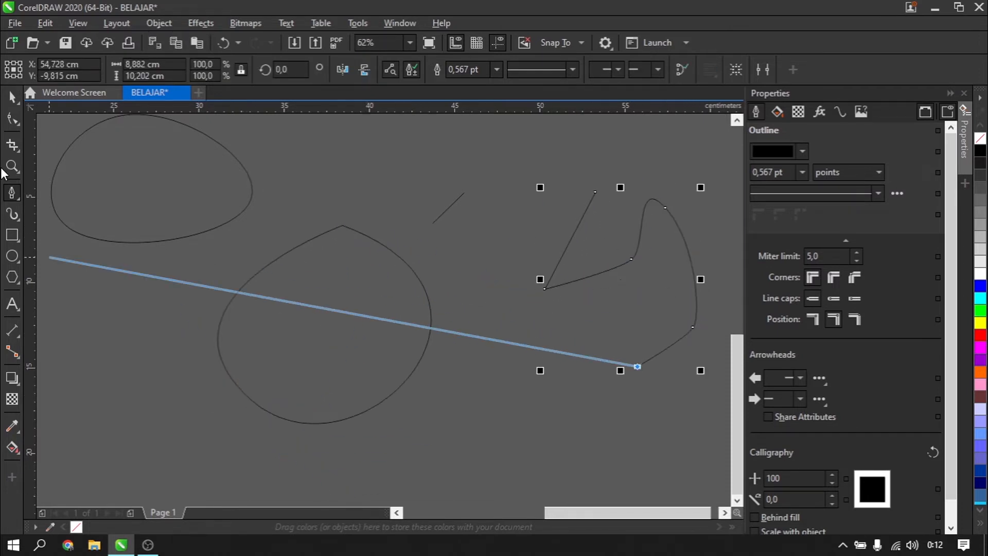
# Select all the practice lines and shapes around the page and delete them.
pyautogui.click(12, 96)
pyautogui.scroll(-4, 434, 267)
pyautogui.moveTo(570, 348); pyautogui.dragTo(329, 132)
pyautogui.press('Delete')
pyautogui.scroll(2, 517, 116)
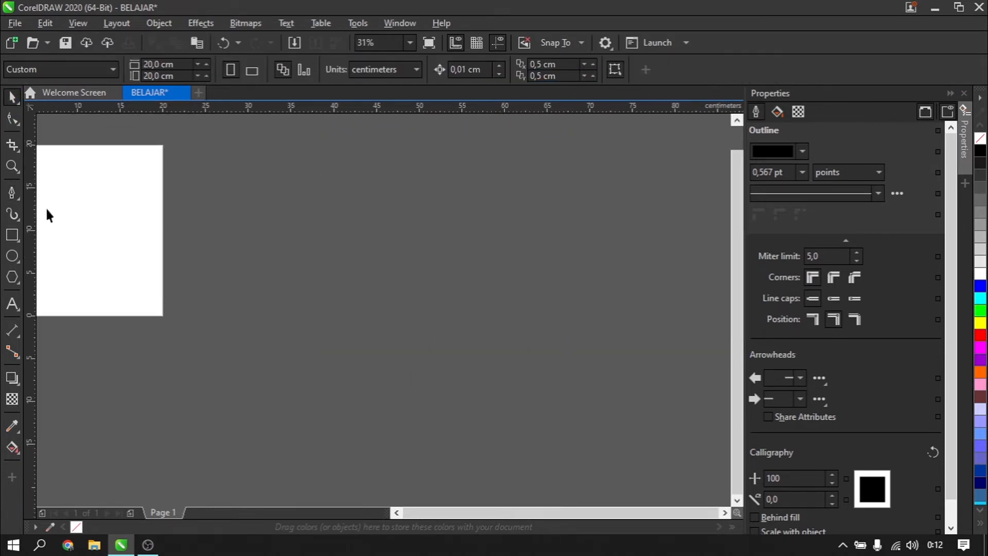
# Paint three preset Artistic Media strokes beside the page at 100 smoothing and 2.54 cm stroke width, then deselect them.
pyautogui.click(18, 223)
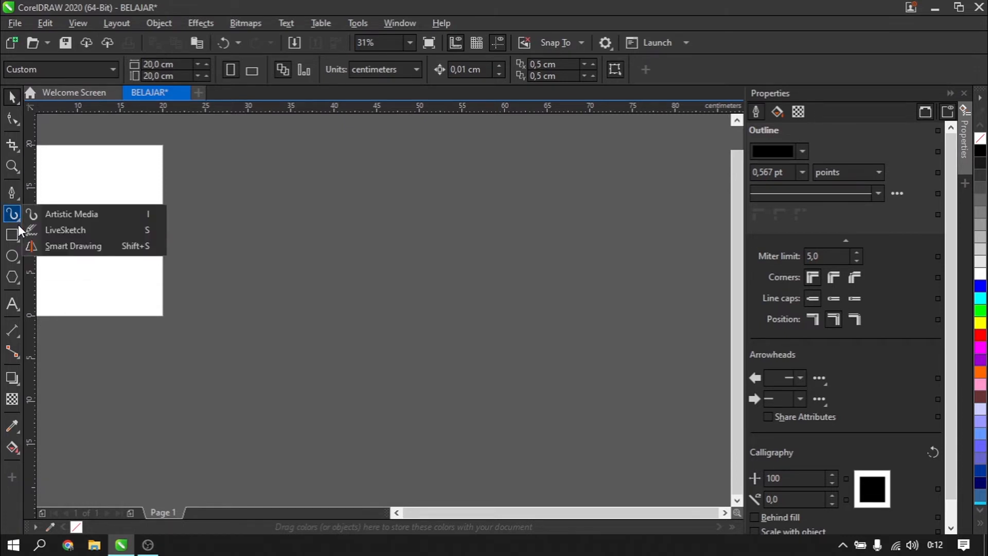
pyautogui.click(68, 215)
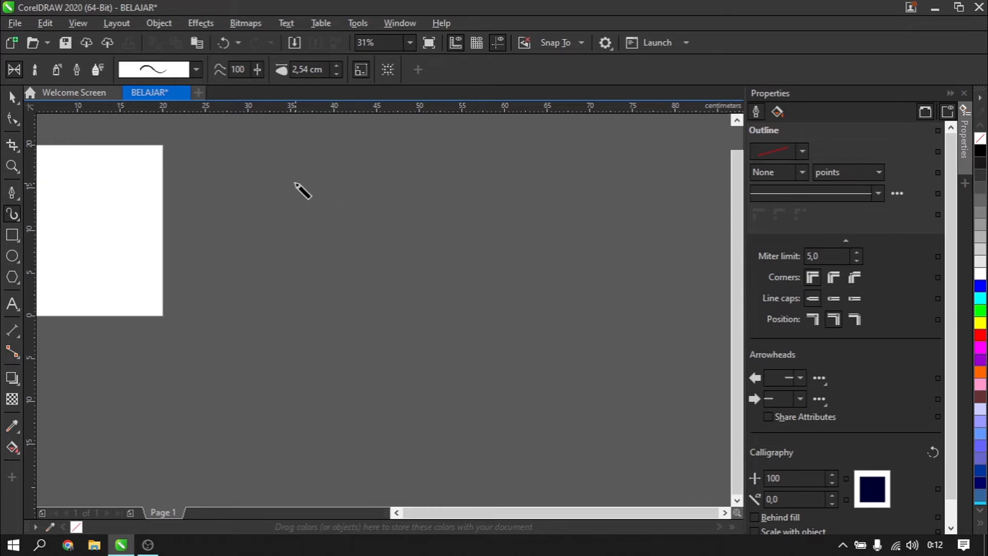
pyautogui.moveTo(303, 178); pyautogui.dragTo(280, 291)
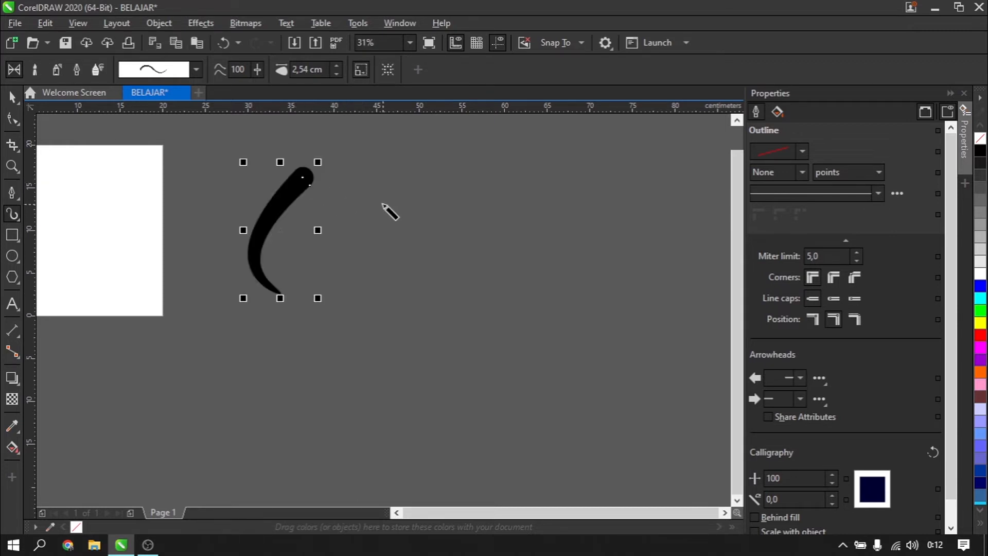
pyautogui.moveTo(399, 188)
pyautogui.mouseDown()
pyautogui.moveTo(422, 331)
pyautogui.moveTo(341, 335)
pyautogui.mouseUp()
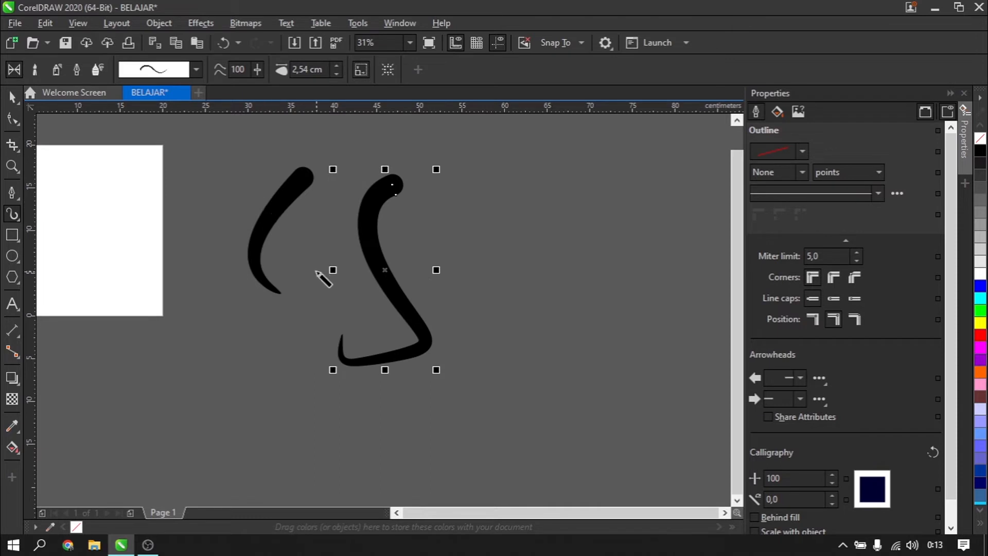
pyautogui.hscroll(2, 360, 271)
pyautogui.scroll(1, 175, 224)
pyautogui.moveTo(300, 227)
pyautogui.mouseDown()
pyautogui.moveTo(252, 352)
pyautogui.moveTo(274, 369)
pyautogui.moveTo(301, 269)
pyautogui.moveTo(302, 229)
pyautogui.mouseUp()
pyautogui.scroll(-3, 249, 315)
pyautogui.scroll(1, 228, 264)
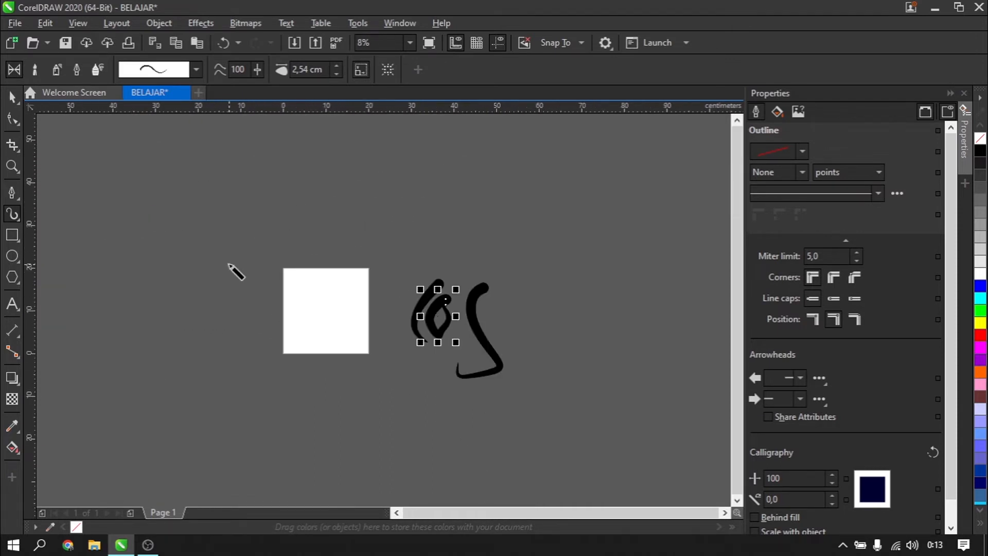
pyautogui.click(12, 96)
pyautogui.click(223, 335)
pyautogui.scroll(1, 587, 324)
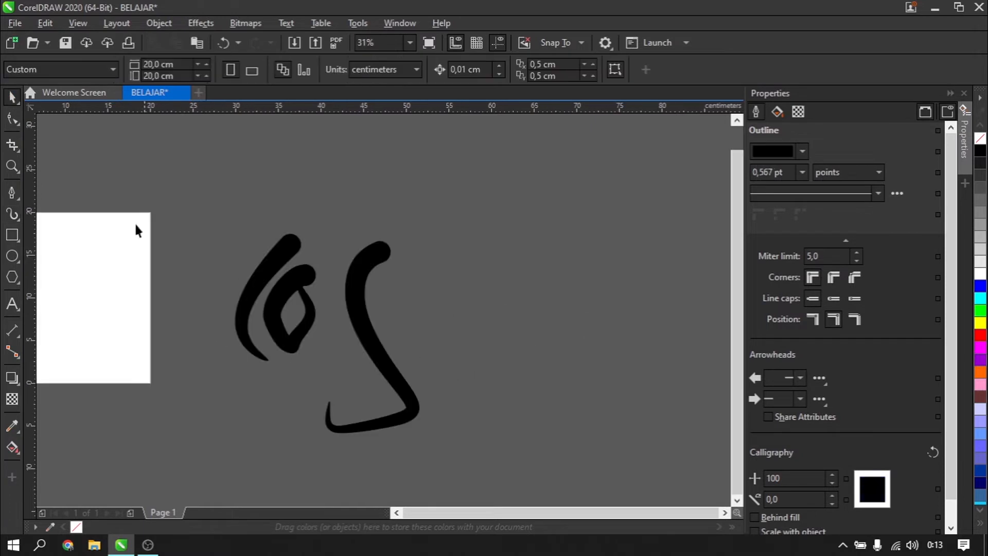
# Draw a very thin slanted 3-Point Rectangle to the right of the brush strokes, running diagonally downward.
pyautogui.click(21, 220)
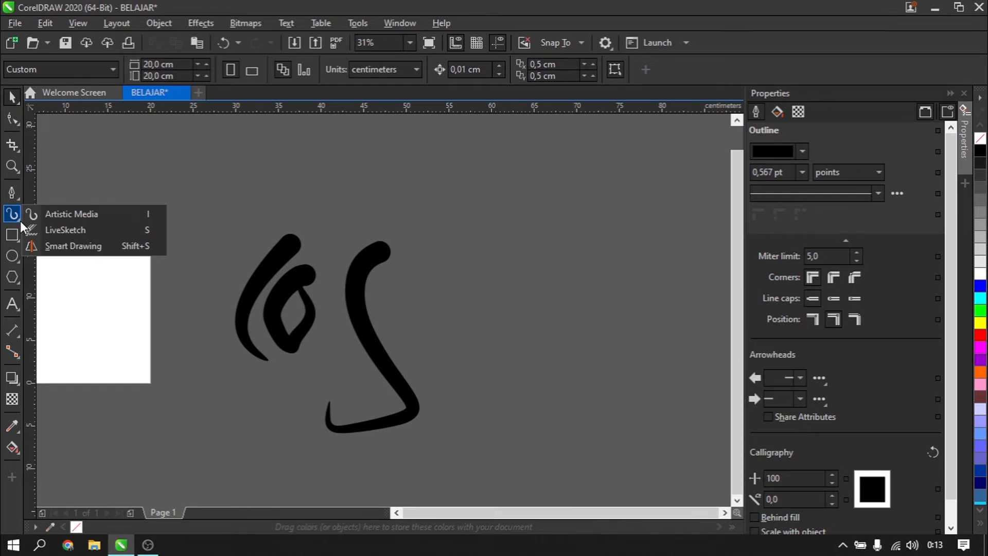
pyautogui.click(8, 238)
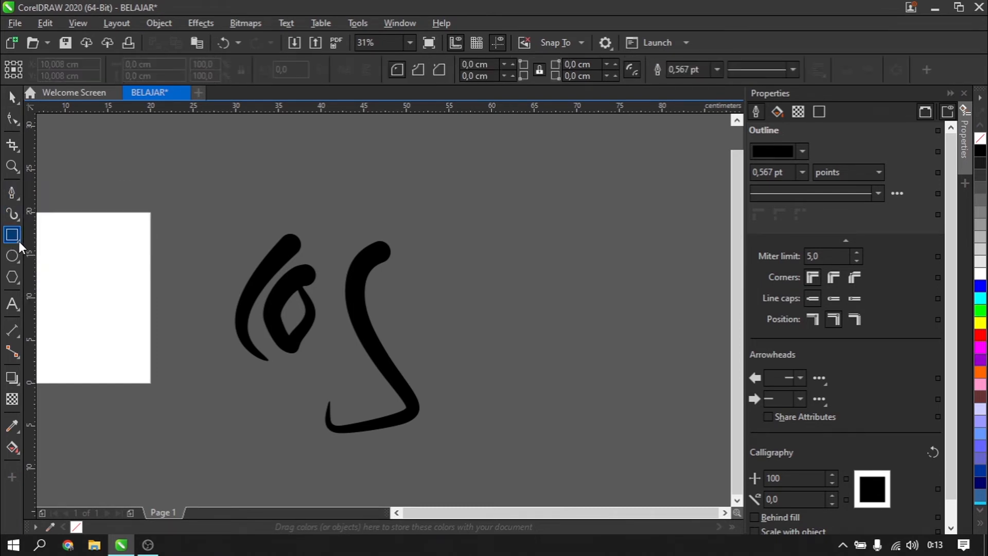
pyautogui.click(18, 241)
pyautogui.click(53, 251)
pyautogui.moveTo(513, 206); pyautogui.dragTo(624, 308)
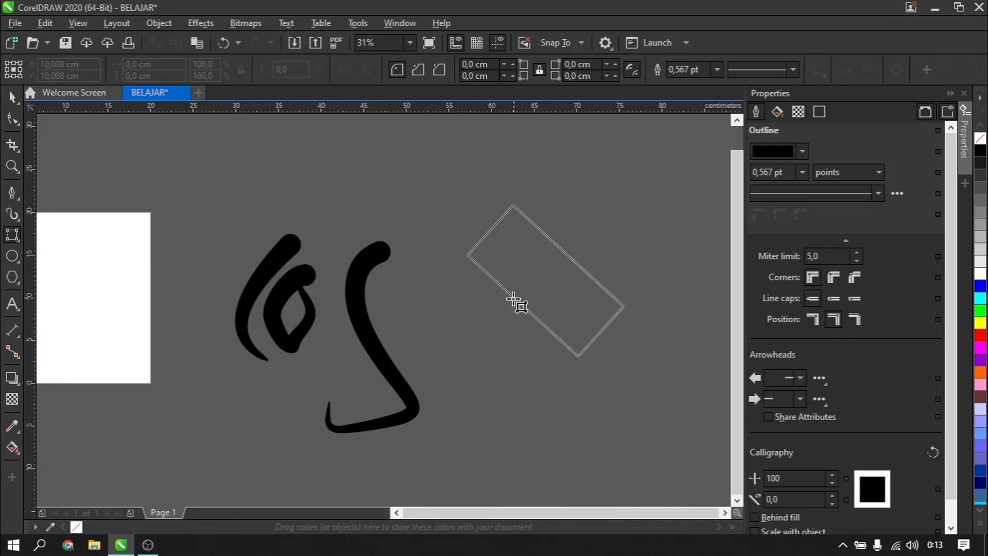
pyautogui.click(578, 237)
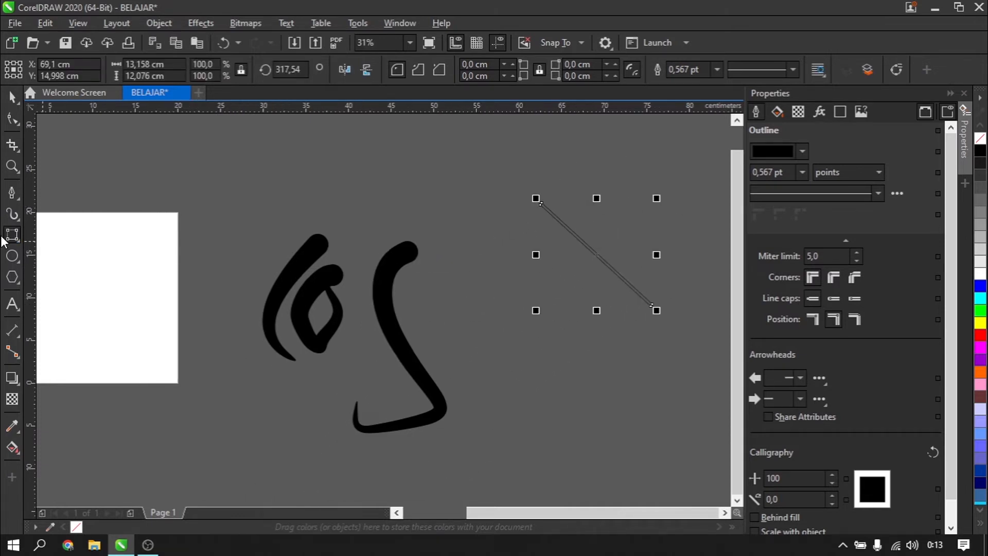
# Draw a rectangle about 19 cm wide and 12.9 cm high below the page with the Rectangle tool and delete it.
pyautogui.click(18, 242)
pyautogui.click(44, 240)
pyautogui.scroll(-5, 242, 226)
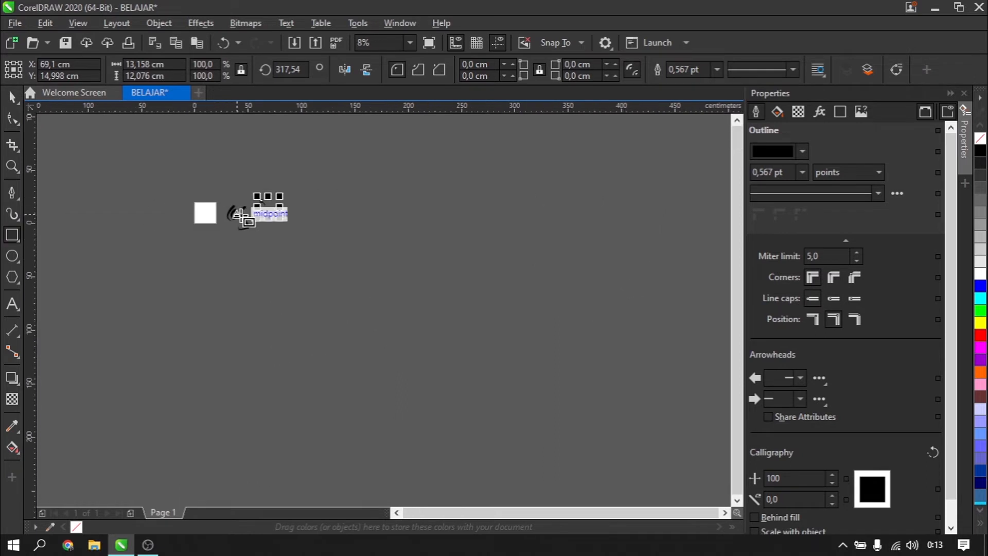
pyautogui.moveTo(189, 237)
pyautogui.mouseDown()
pyautogui.moveTo(232, 346)
pyautogui.moveTo(238, 276)
pyautogui.mouseUp()
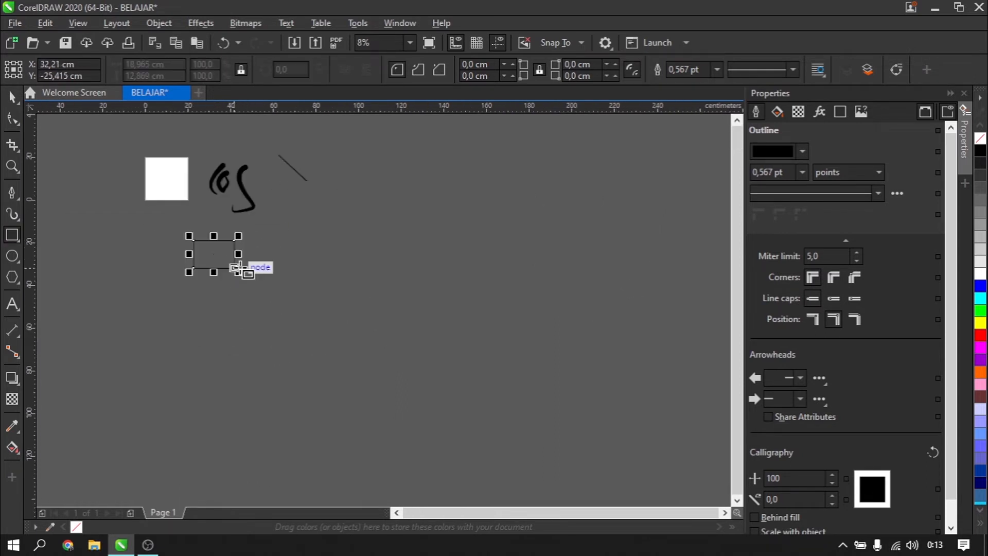
pyautogui.scroll(5, 243, 268)
pyautogui.press('Delete')
# Draw a square with sides of about 13.7 cm below the brush strokes with the Rectangle tool.
pyautogui.scroll(-2, 247, 242)
pyautogui.moveTo(225, 209); pyautogui.dragTo(338, 315)
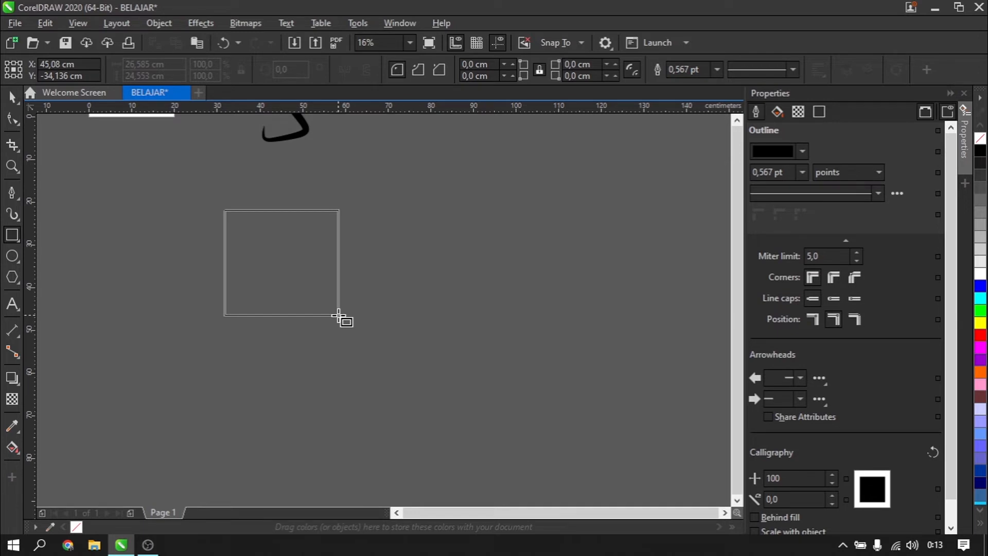
pyautogui.moveTo(338, 316)
pyautogui.mouseDown()
pyautogui.moveTo(273, 222)
pyautogui.moveTo(410, 331)
pyautogui.moveTo(405, 384)
pyautogui.moveTo(275, 299)
pyautogui.moveTo(270, 263)
pyautogui.moveTo(219, 248)
pyautogui.moveTo(287, 249)
pyautogui.moveTo(331, 317)
pyautogui.moveTo(424, 346)
pyautogui.moveTo(305, 274)
pyautogui.moveTo(270, 304)
pyautogui.moveTo(351, 342)
pyautogui.moveTo(303, 319)
pyautogui.moveTo(283, 332)
pyautogui.moveTo(276, 318)
pyautogui.moveTo(329, 346)
pyautogui.moveTo(295, 319)
pyautogui.moveTo(371, 340)
pyautogui.moveTo(280, 268)
pyautogui.mouseUp()
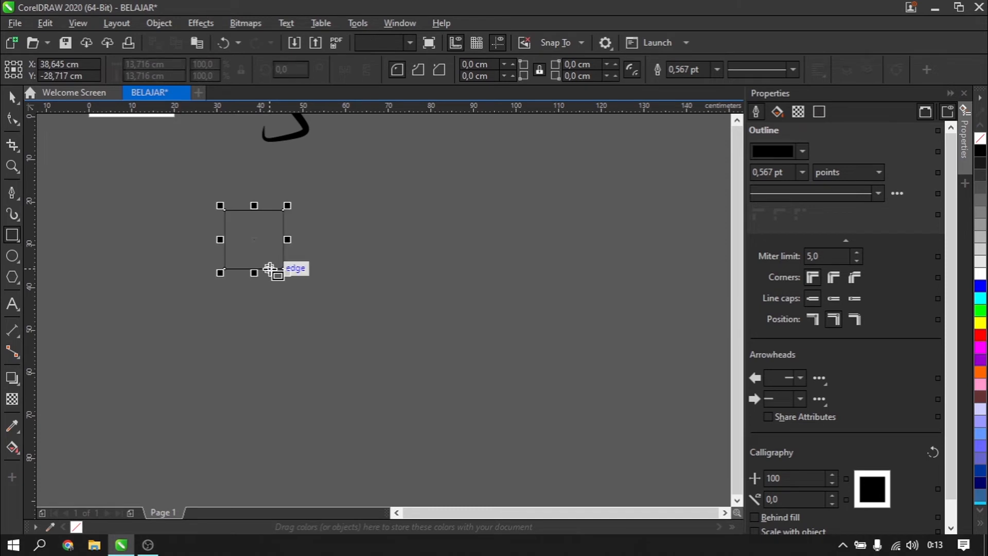
# Draw a circle about 40.3 cm in diameter to the right of the square with the Ellipse tool.
pyautogui.click(13, 256)
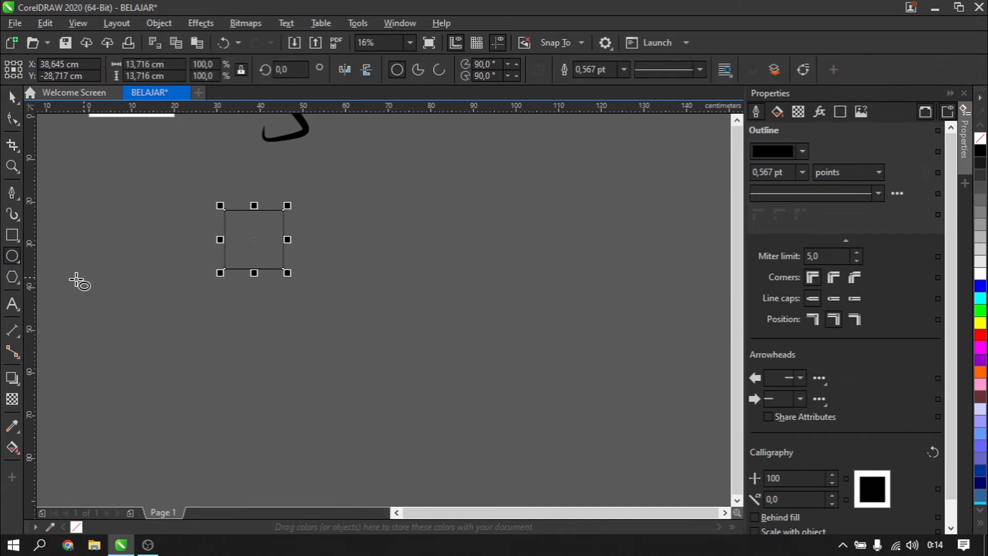
pyautogui.doubleClick(19, 264)
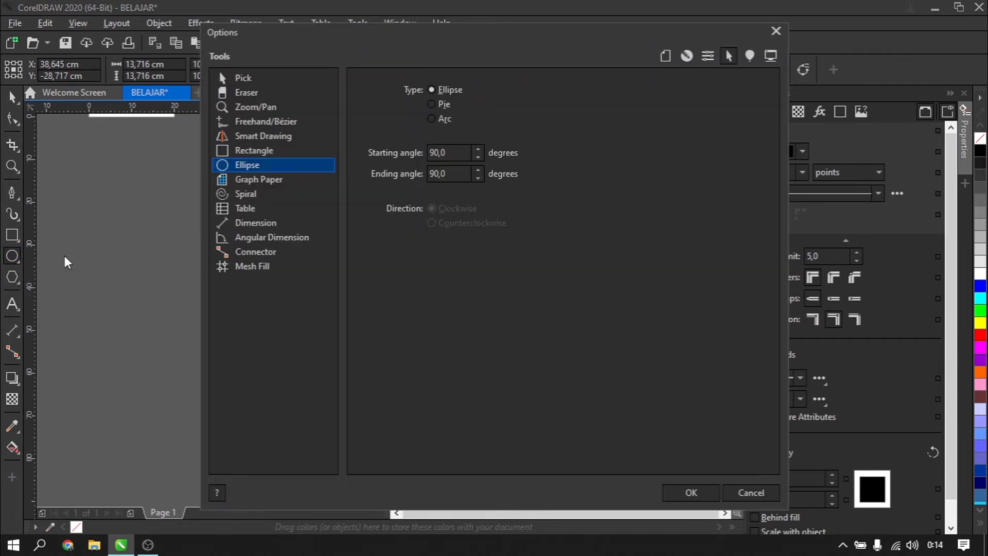
pyautogui.click(749, 492)
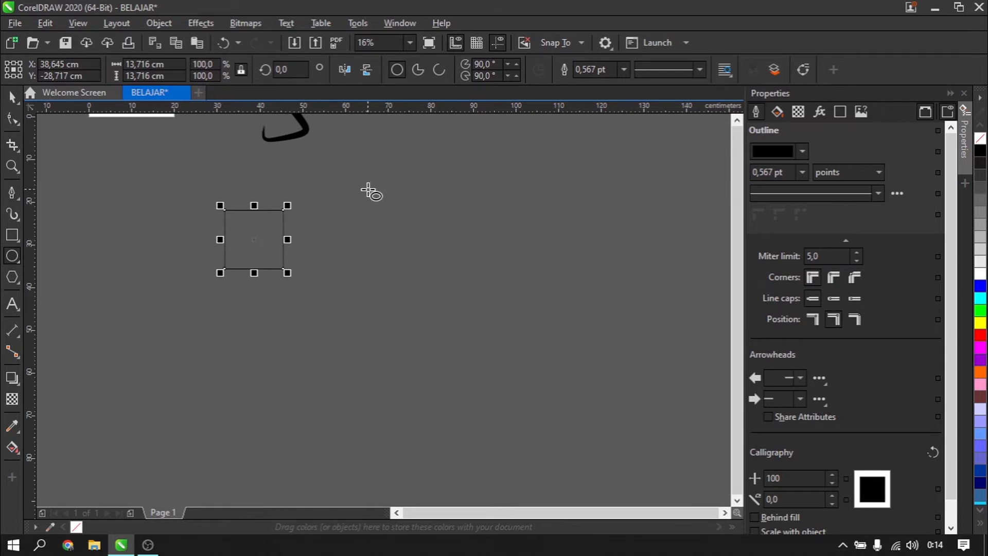
pyautogui.moveTo(367, 188); pyautogui.dragTo(470, 361)
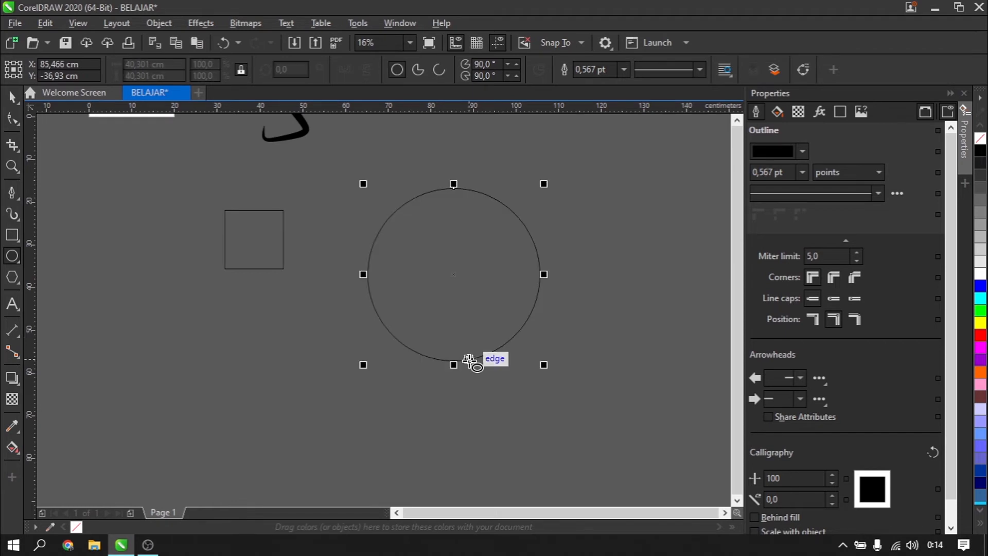
# Draw a 4-revolution spiral about 37.1 cm wide and 32.3 cm high below and left of the square.
pyautogui.click(19, 285)
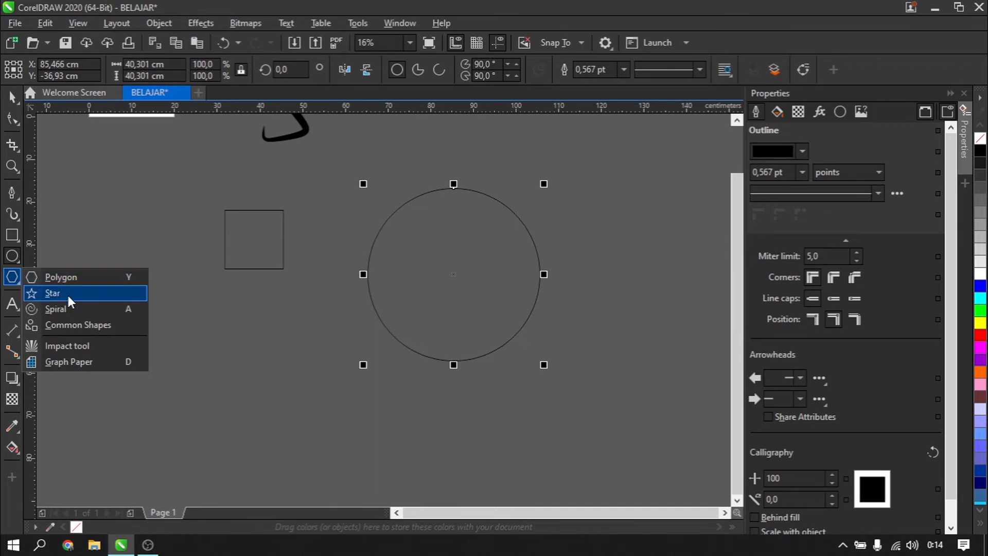
pyautogui.click(79, 310)
pyautogui.moveTo(91, 243); pyautogui.dragTo(259, 390)
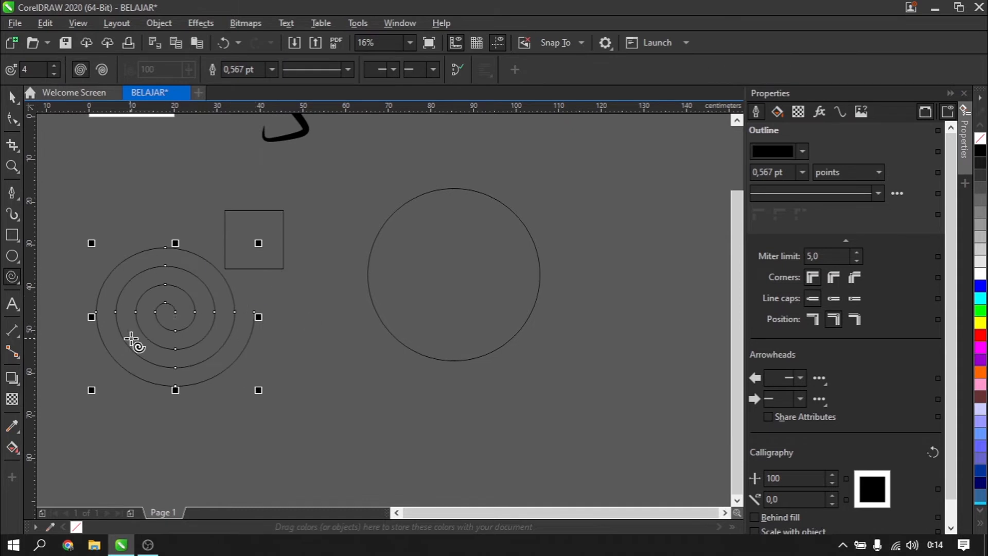
# Draw a lightning bolt from the basic Common Shapes, about 18.1 cm wide and 41.3 cm high, to the right of the circle.
pyautogui.click(20, 282)
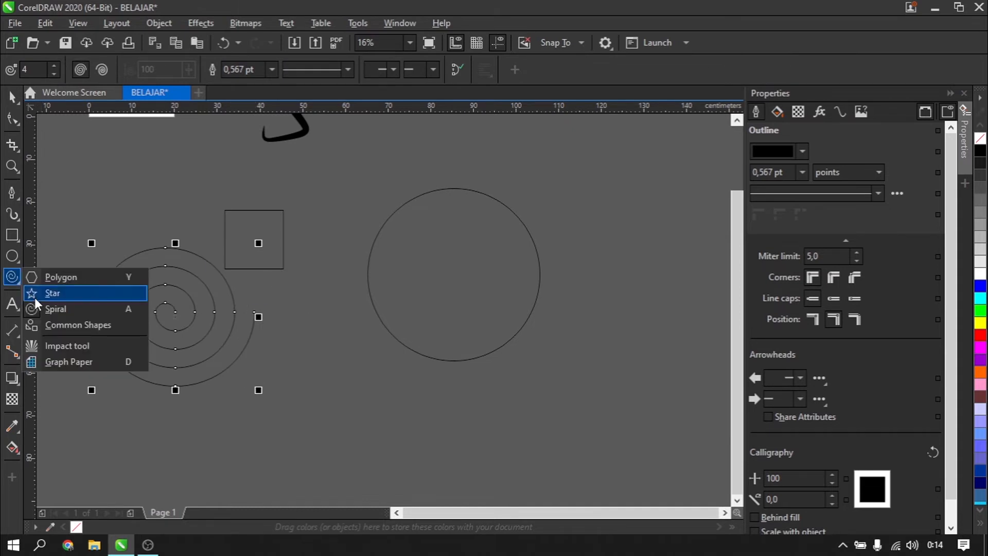
pyautogui.click(98, 325)
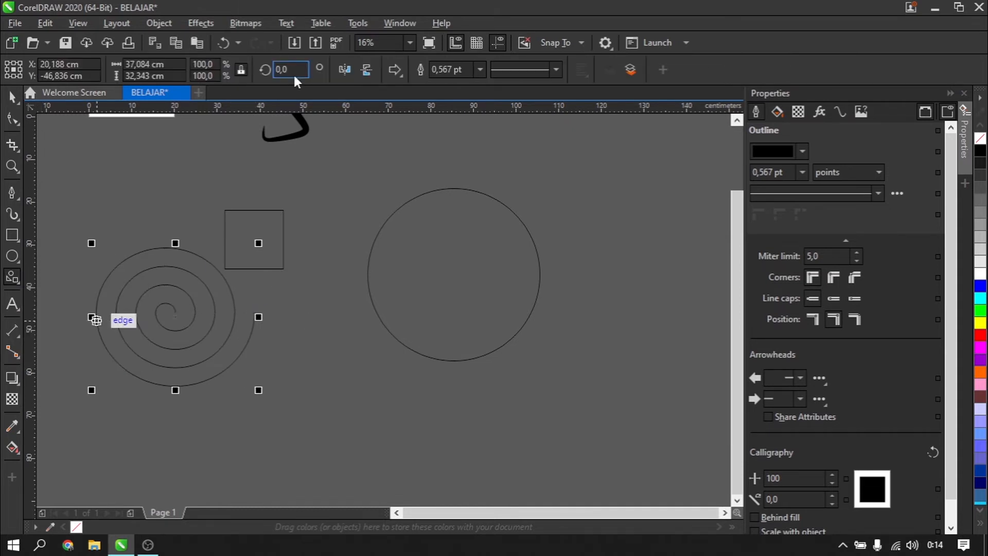
pyautogui.click(402, 75)
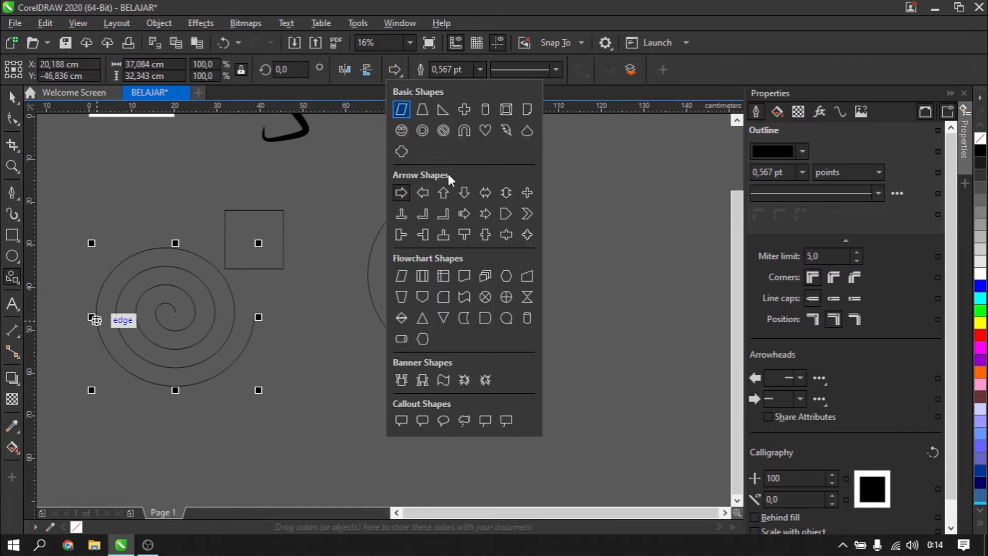
pyautogui.click(506, 130)
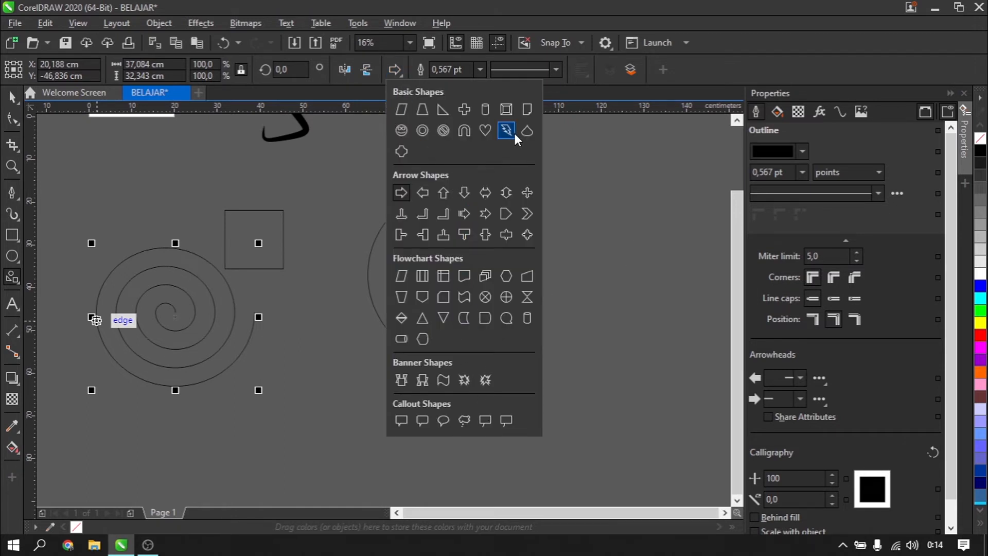
pyautogui.moveTo(561, 174); pyautogui.dragTo(647, 359)
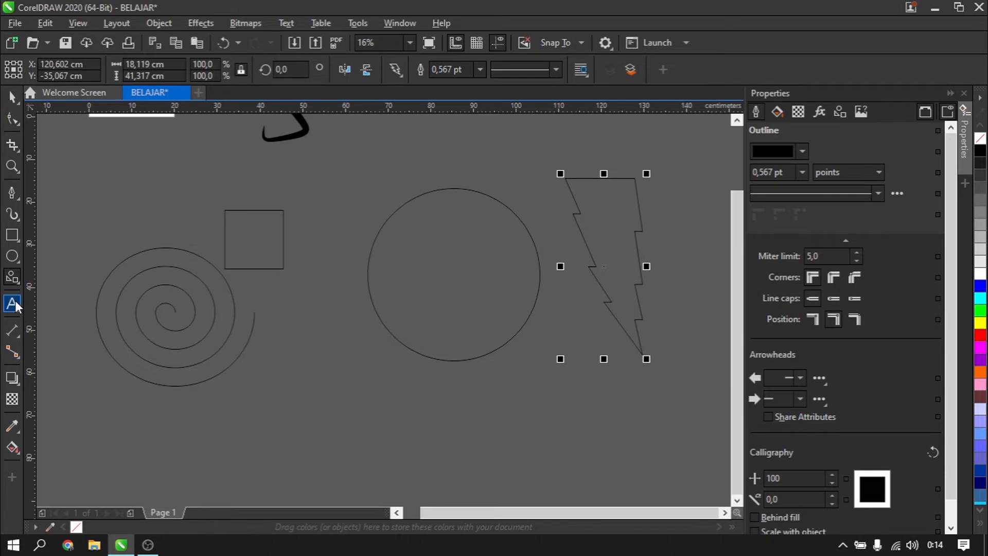
# Place an artistic text line reading SDASDSAD in the empty area below the circle.
pyautogui.click(20, 313)
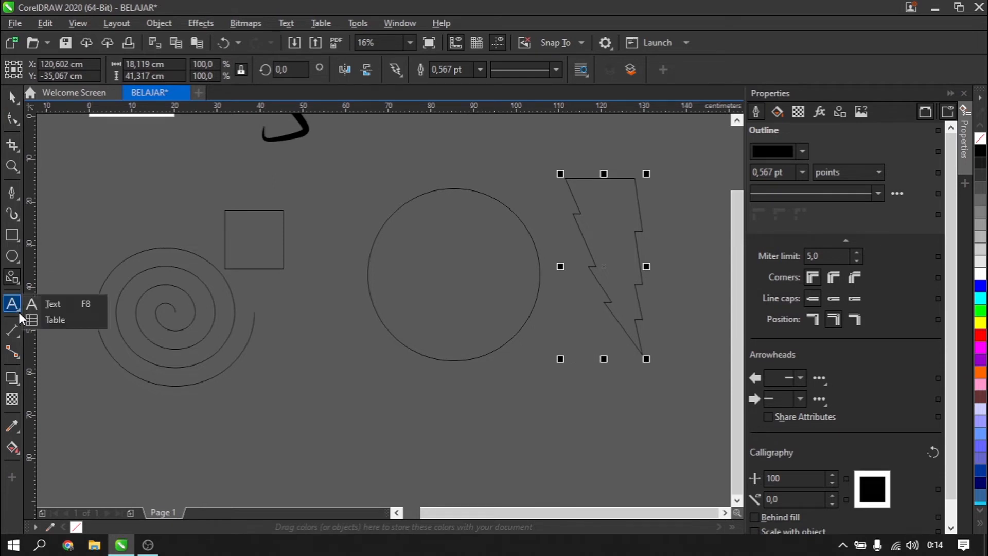
pyautogui.click(13, 309)
pyautogui.press('F3')
pyautogui.click(372, 395)
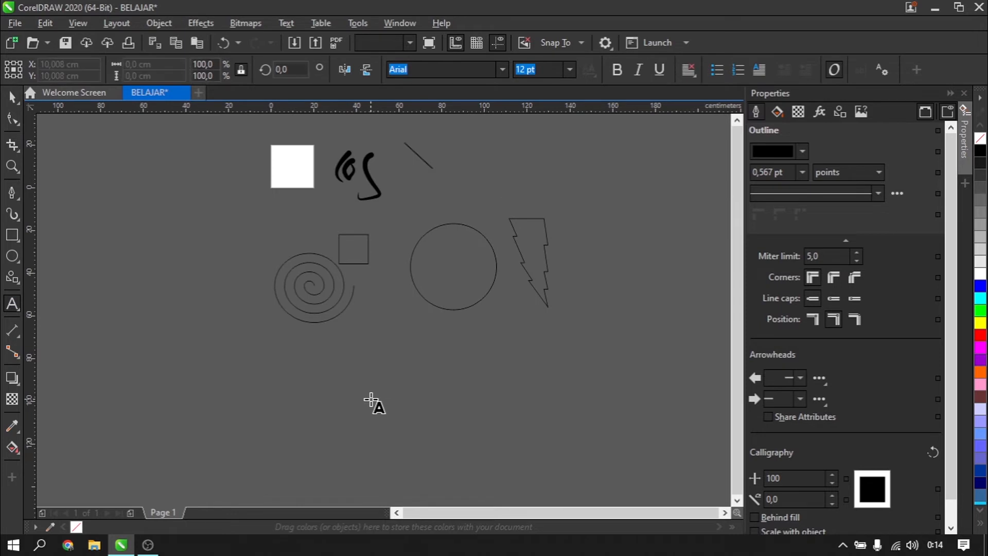
pyautogui.scroll(2, 426, 364)
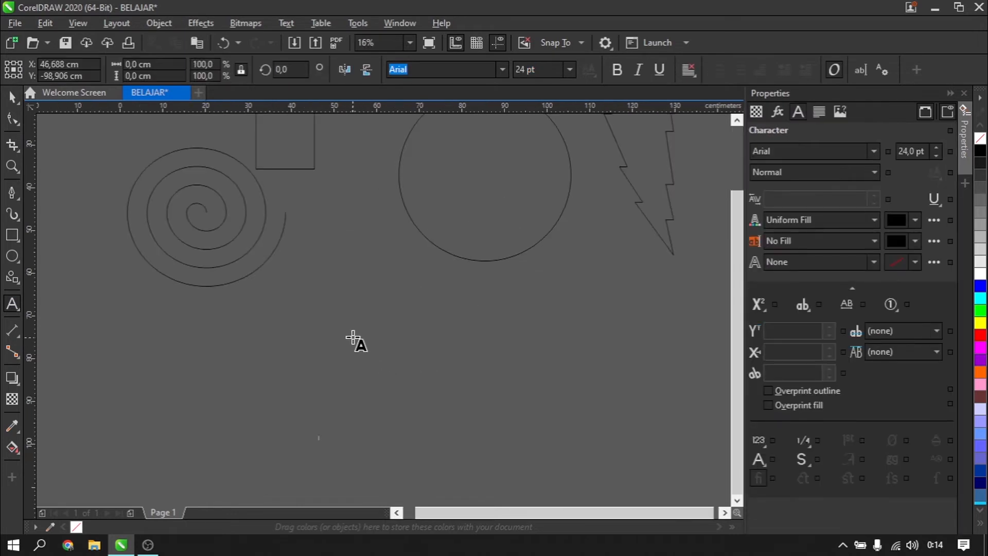
pyautogui.click(346, 317)
pyautogui.write('asdasdasda')
pyautogui.scroll(4, 359, 330)
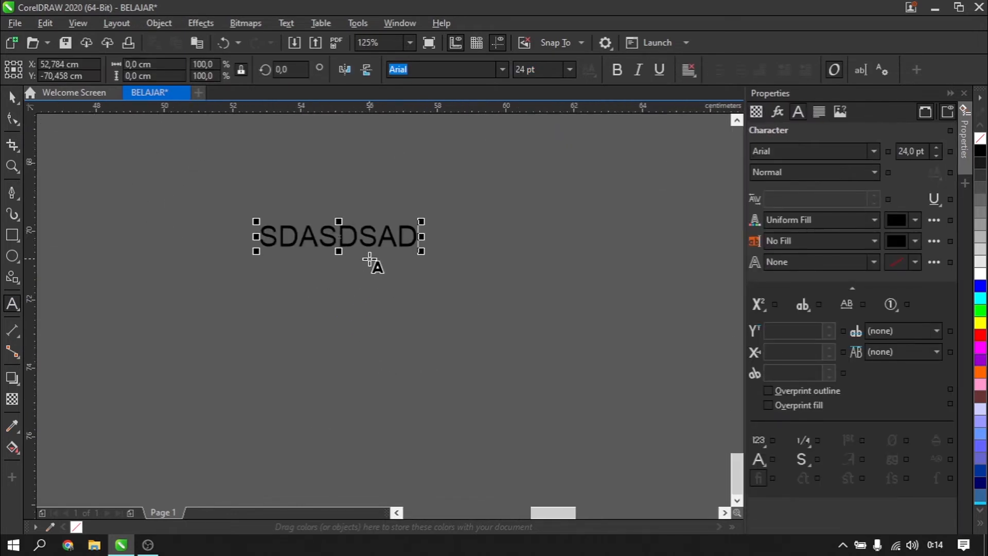
# Replace the whole sample text line with the word BELAJAR.
pyautogui.scroll(-2, 370, 258)
pyautogui.scroll(2, 380, 276)
pyautogui.press('BackSpace')
pyautogui.press('BackSpace')
pyautogui.press('BackSpace')
pyautogui.press('BackSpace')
pyautogui.press('BackSpace')
pyautogui.press('BackSpace')
pyautogui.press('BackSpace')
pyautogui.press('BackSpace')
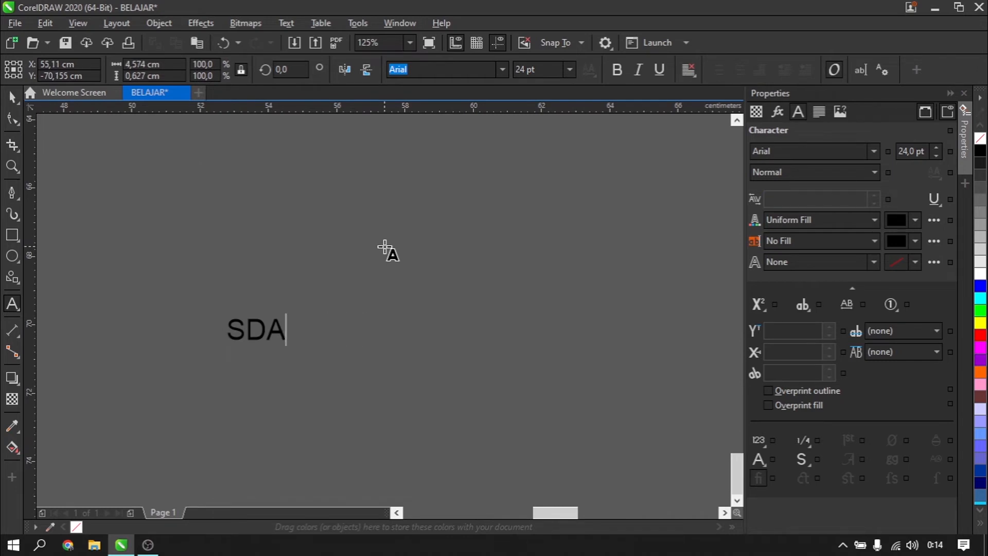
pyautogui.write('BELAJAR')
pyautogui.press('Escape')
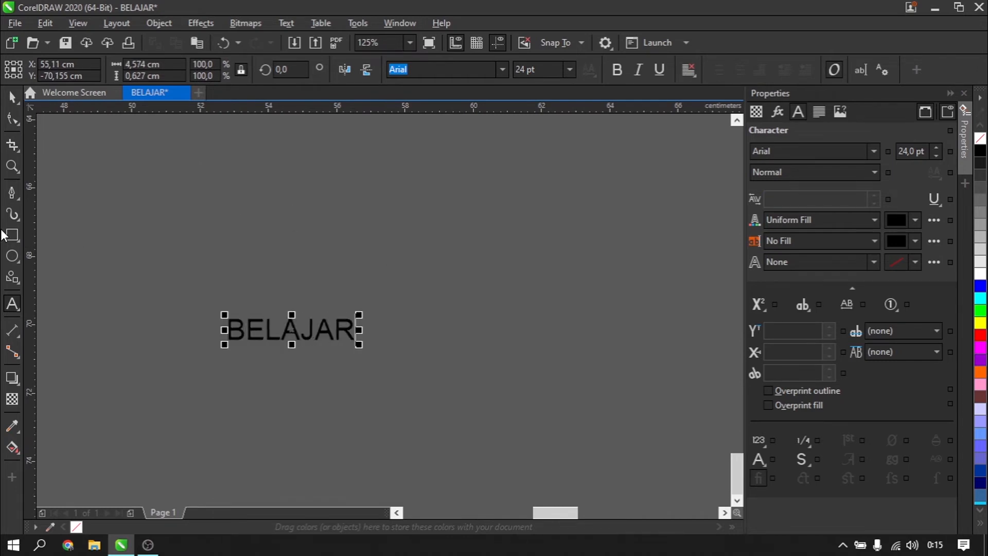
# Set the BELAJAR text to Montserrat Bold at 48 pt and deselect it.
pyautogui.click(9, 96)
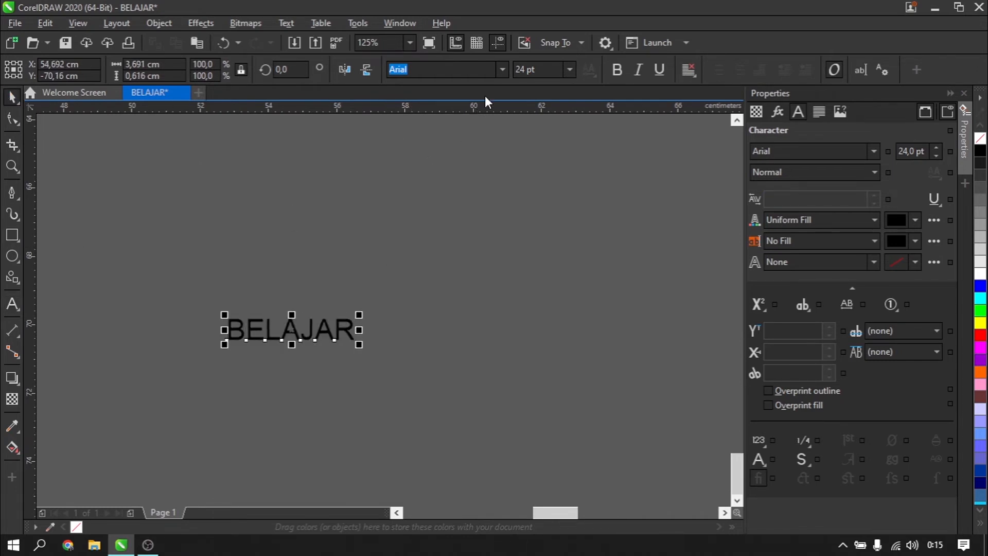
pyautogui.click(505, 72)
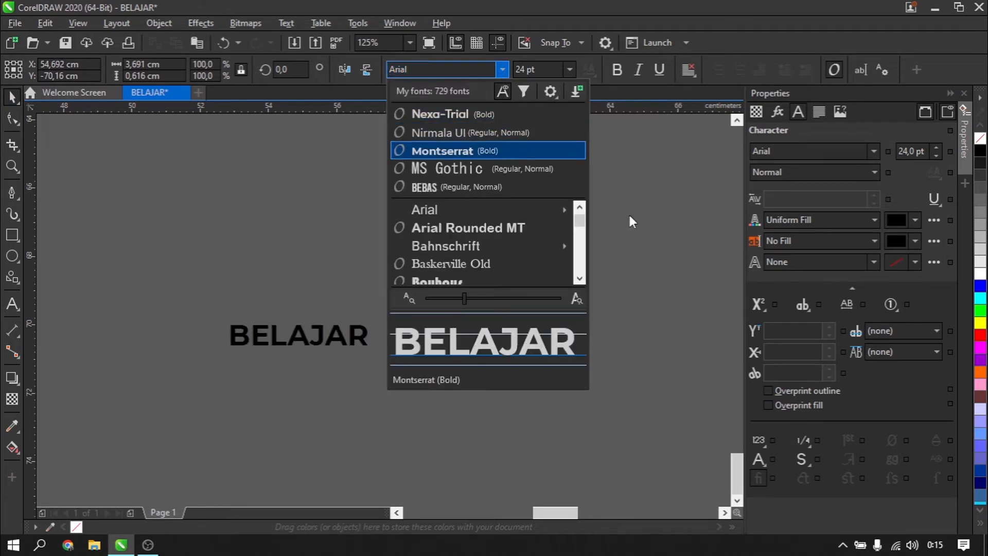
pyautogui.click(493, 149)
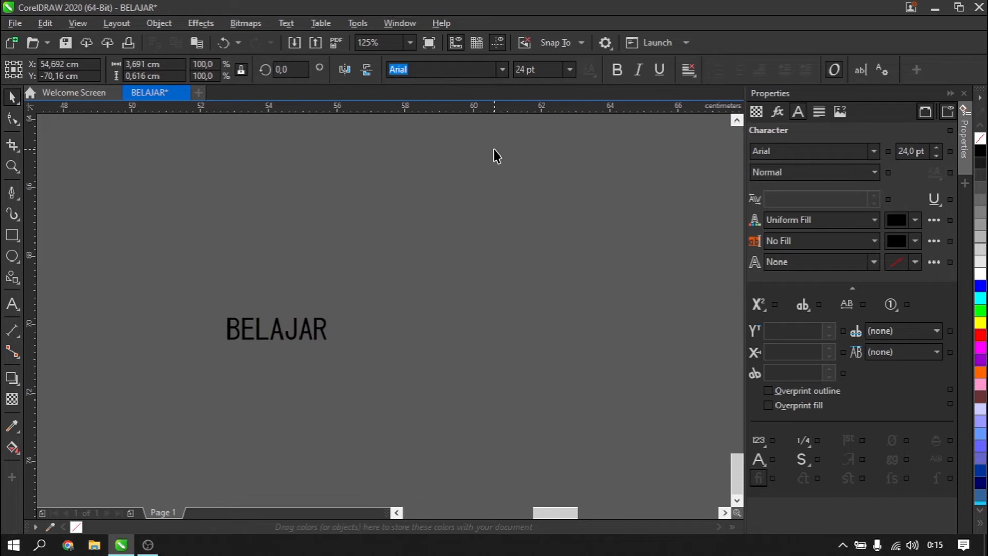
pyautogui.click(570, 70)
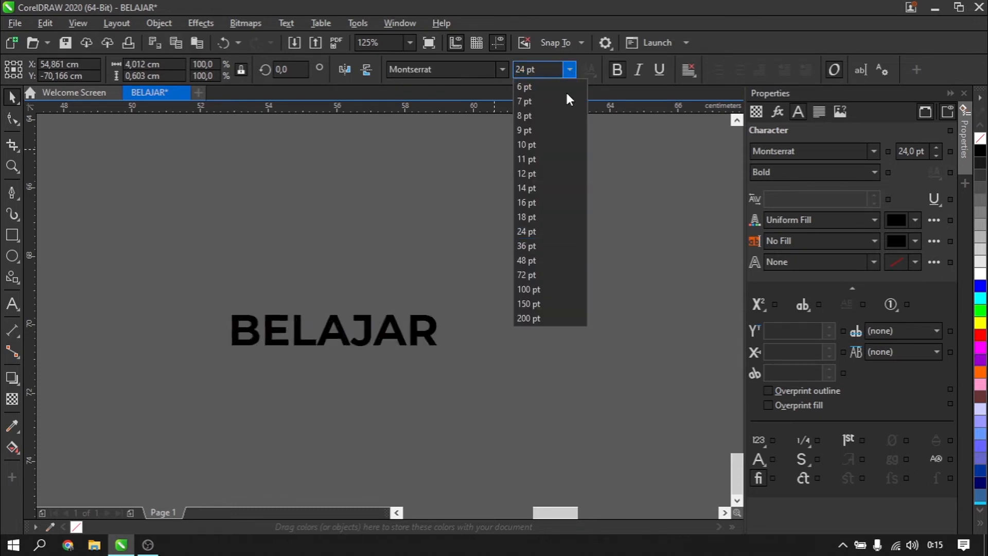
pyautogui.click(531, 262)
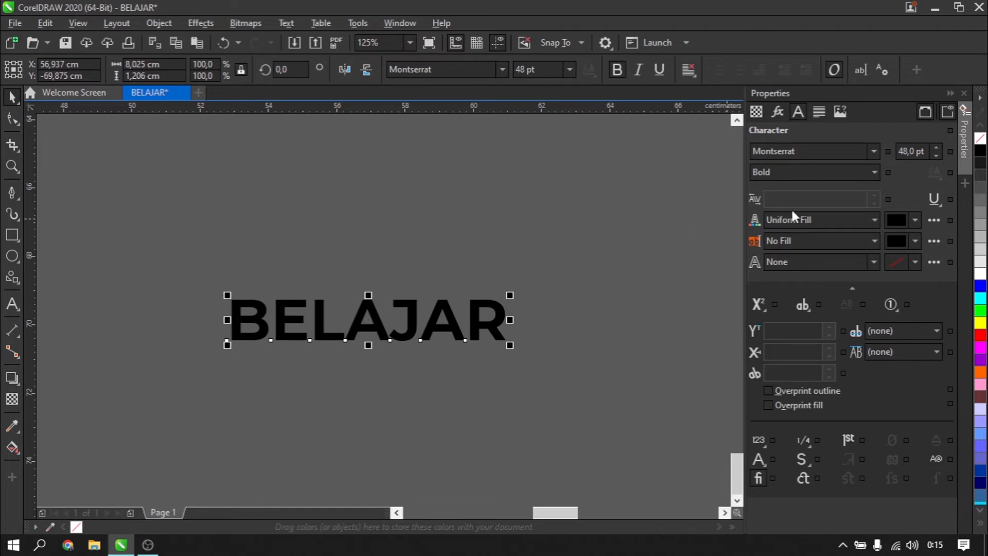
pyautogui.click(536, 276)
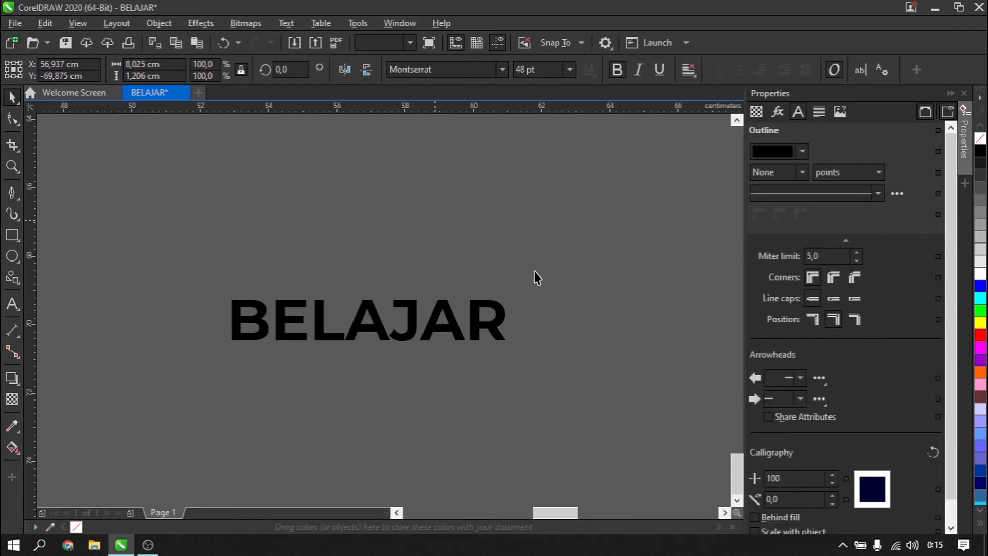
# Try white, red and blue palette fills on the BELAJAR text, finishing with dark gray.
pyautogui.click(496, 320)
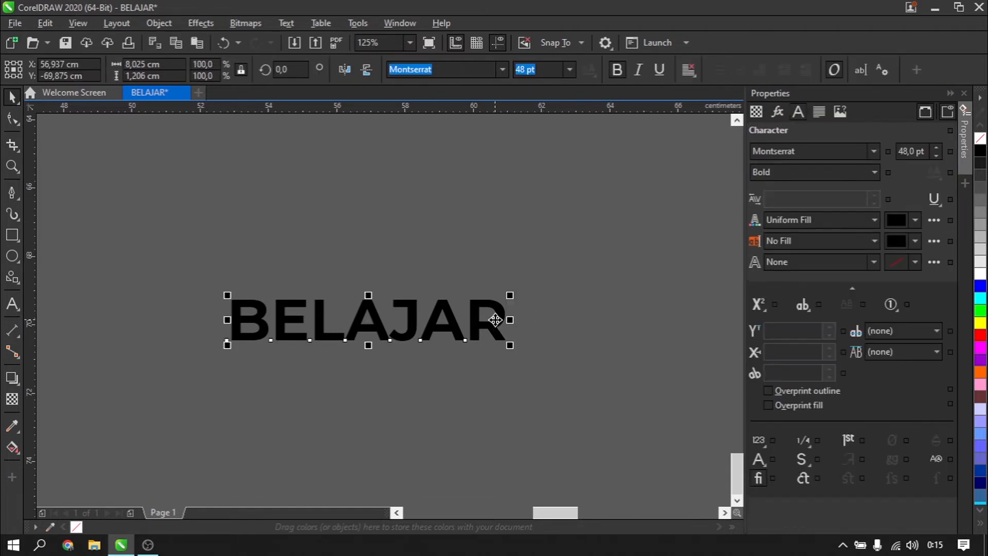
pyautogui.click(981, 273)
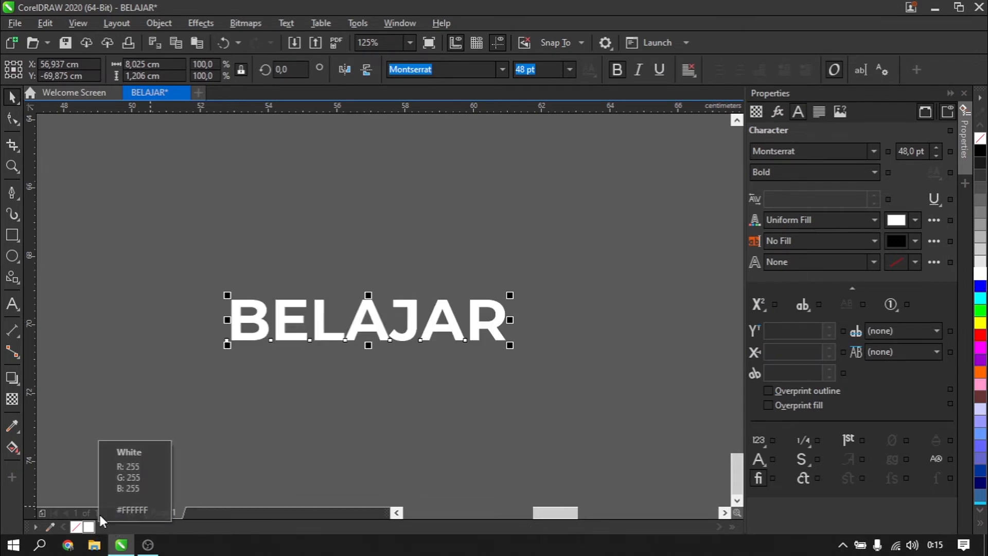
pyautogui.click(402, 406)
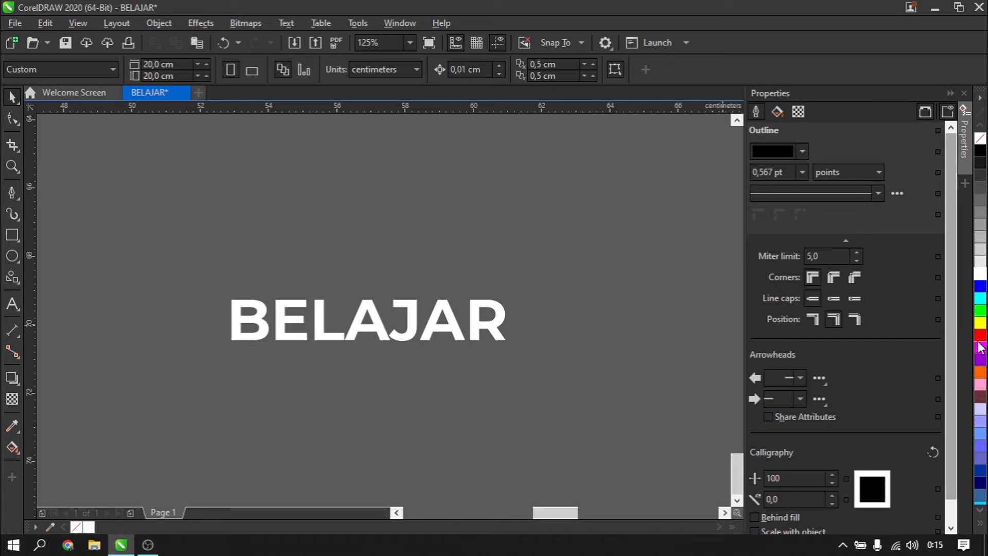
pyautogui.moveTo(980, 335); pyautogui.dragTo(483, 323)
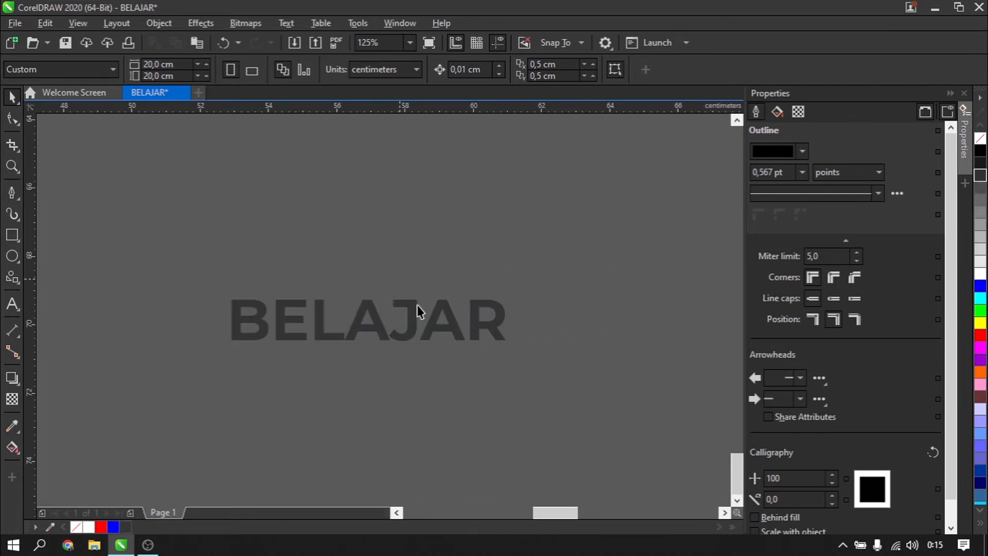
# Add a horizontal dimension about 8.3 cm wide above the BELAJAR text and move it to start at the letter B's left edge.
pyautogui.scroll(-3, 458, 337)
pyautogui.scroll(1, 275, 292)
pyautogui.scroll(-2, 222, 319)
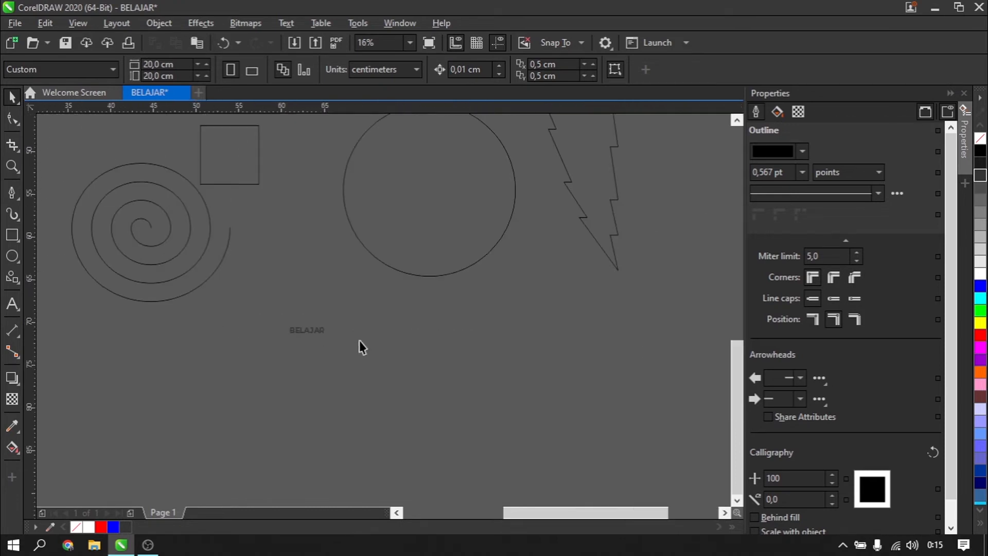
pyautogui.scroll(2, 360, 340)
pyautogui.scroll(-1, 160, 311)
pyautogui.scroll(1, 79, 305)
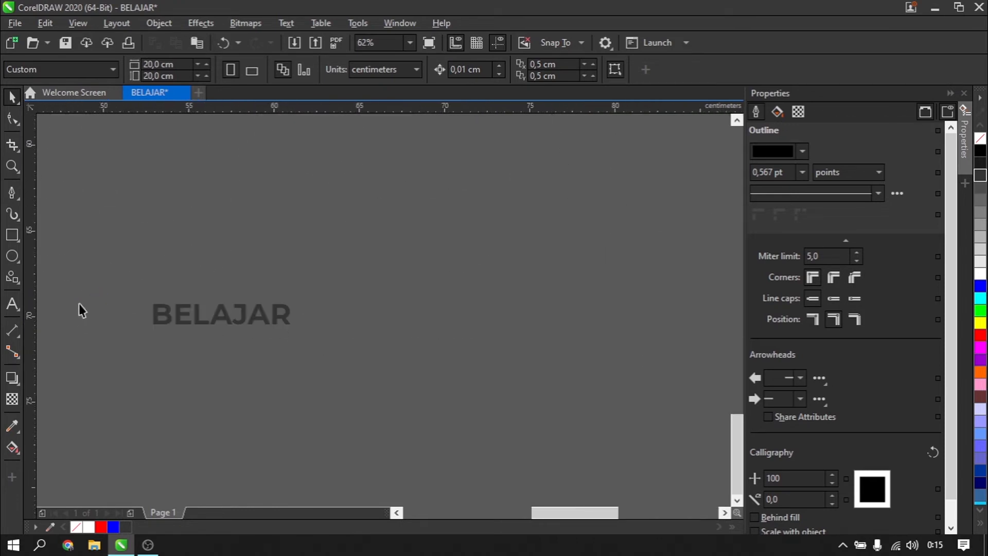
pyautogui.click(19, 335)
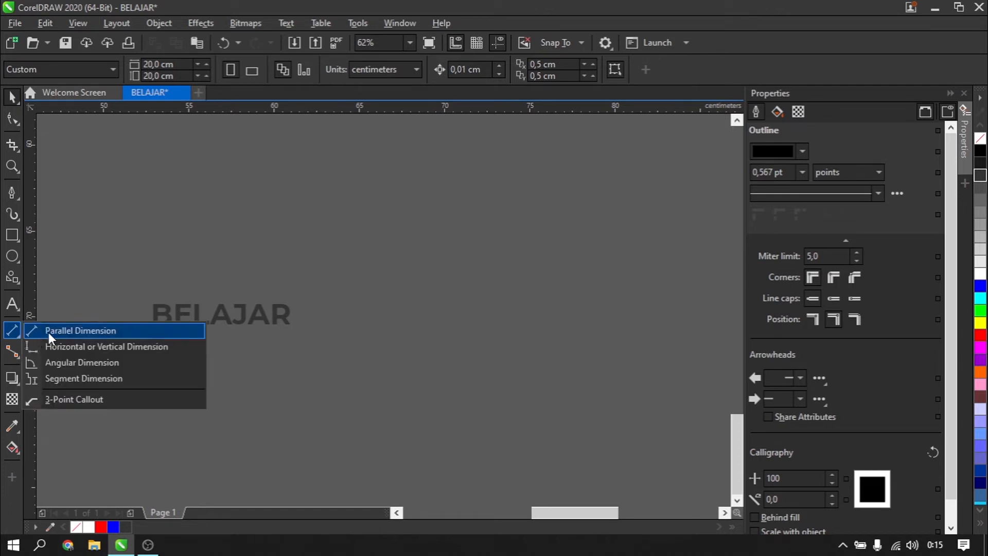
pyautogui.click(73, 347)
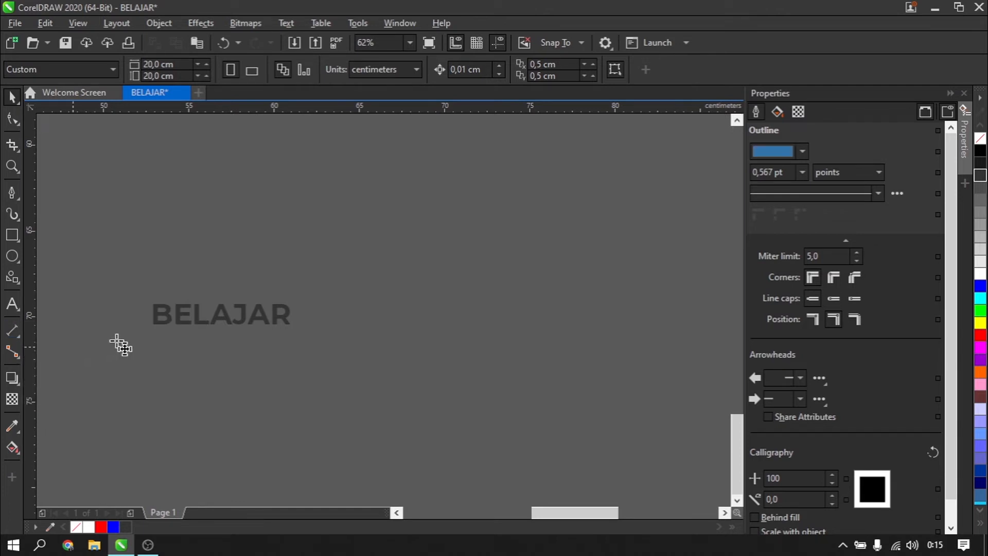
pyautogui.scroll(2, 118, 343)
pyautogui.moveTo(189, 314); pyautogui.dragTo(473, 425)
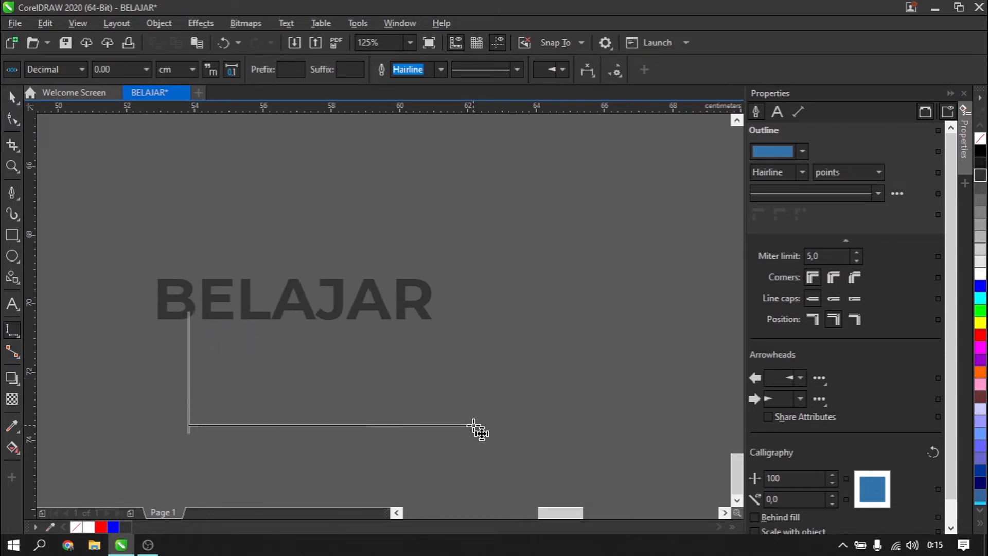
pyautogui.click(442, 271)
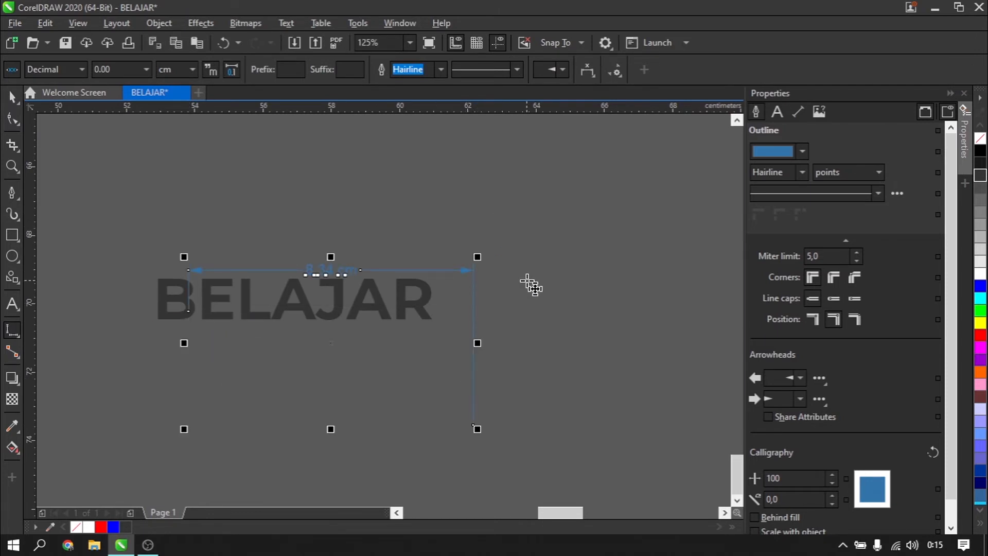
pyautogui.click(11, 96)
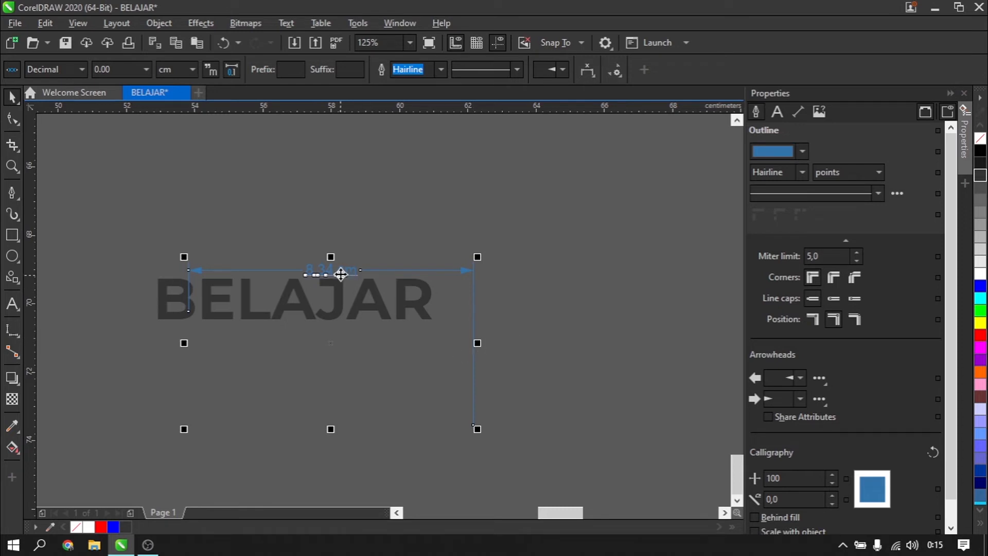
pyautogui.moveTo(341, 274); pyautogui.dragTo(310, 261)
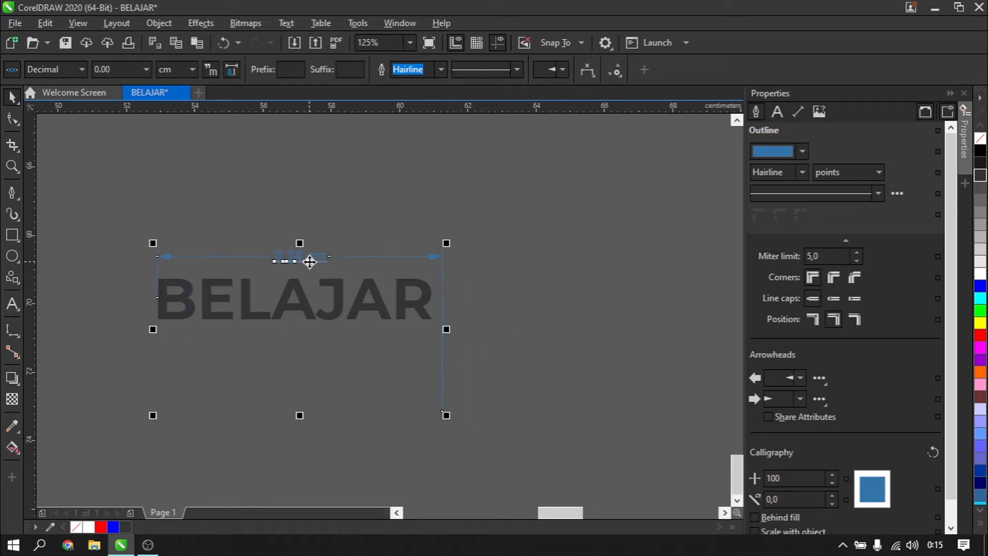
# Examine the horizontal dimension above the BELAJAR text and how its extension lines align with the letters.
pyautogui.click(554, 258)
pyautogui.scroll(-5, 280, 345)
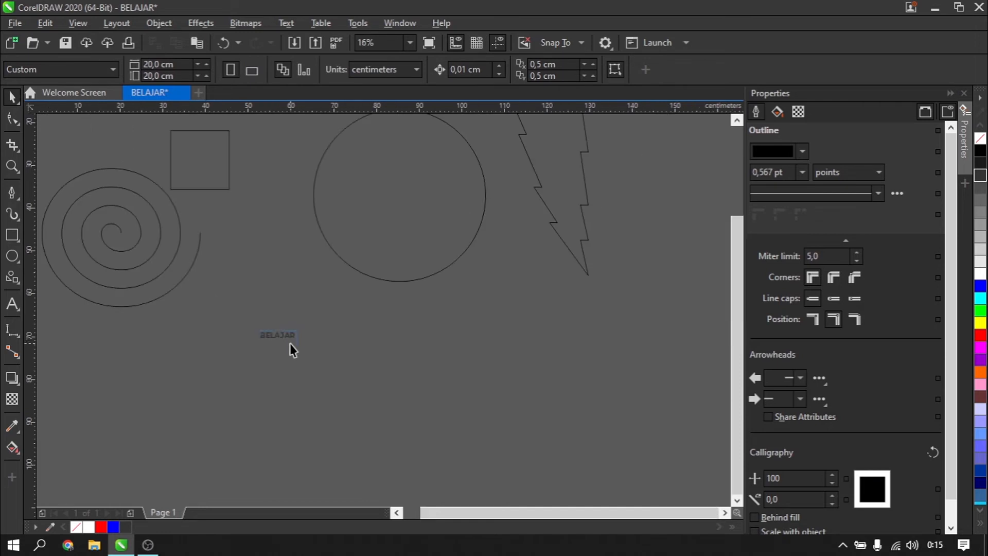
pyautogui.scroll(5, 288, 342)
pyautogui.scroll(-2, 523, 294)
pyautogui.scroll(2, 413, 315)
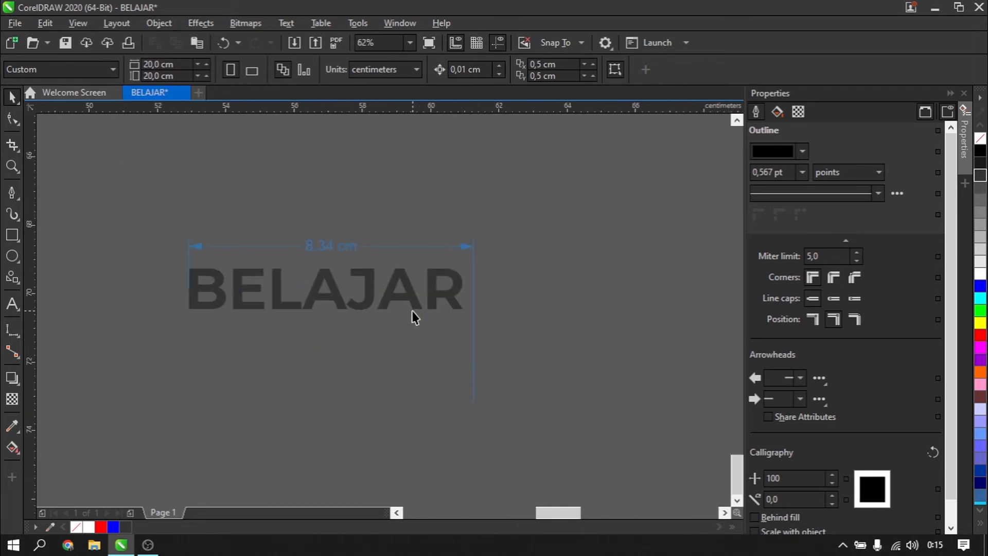
pyautogui.click(351, 245)
pyautogui.click(435, 281)
pyautogui.click(481, 305)
pyautogui.click(474, 320)
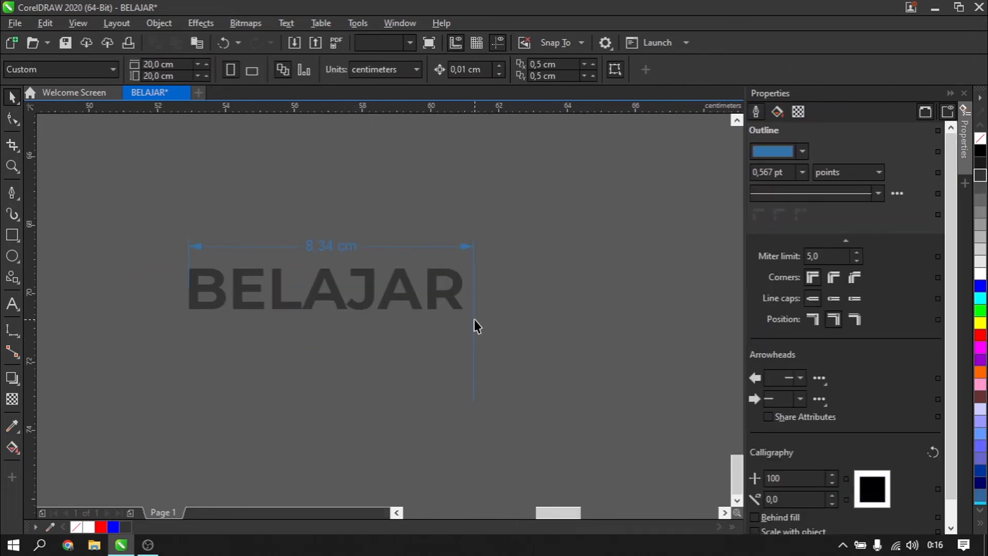
pyautogui.moveTo(135, 265)
pyautogui.mouseDown()
pyautogui.moveTo(560, 353)
pyautogui.moveTo(129, 269)
pyautogui.mouseUp()
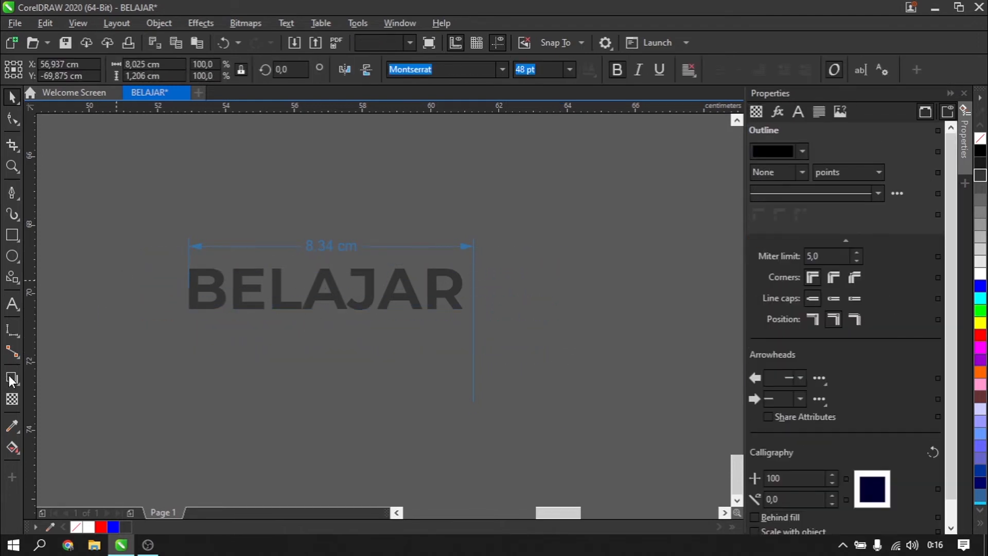
# Add a second dimension about 12.5 cm wide below the BELAJAR text, running from the text past its right side, and deselect it.
pyautogui.click(12, 331)
pyautogui.click(61, 331)
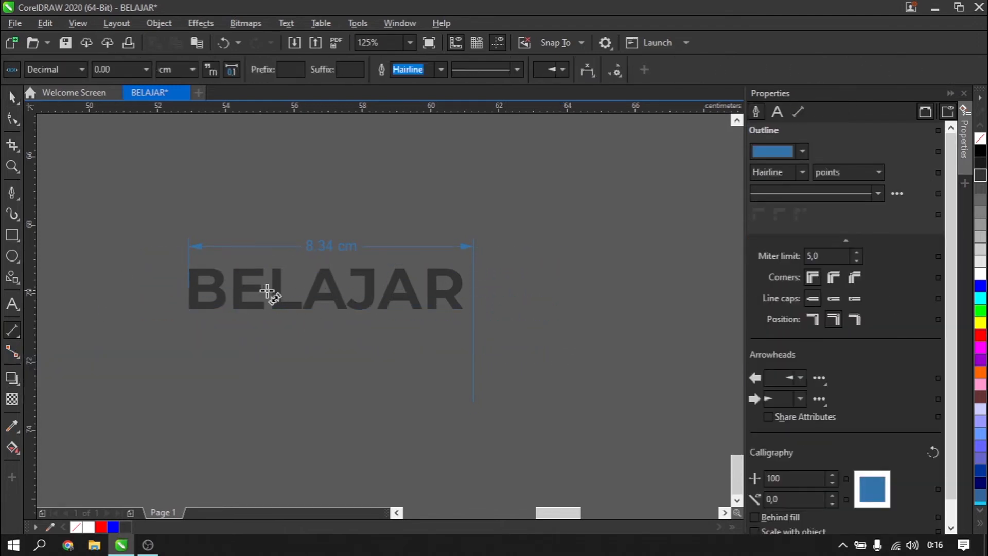
pyautogui.moveTo(267, 292); pyautogui.dragTo(658, 289)
pyautogui.click(563, 393)
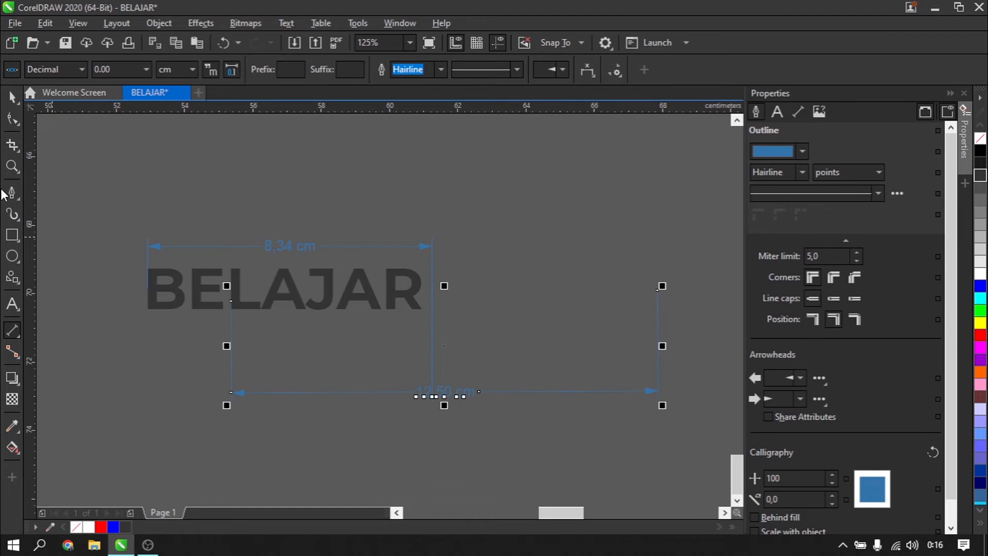
pyautogui.click(6, 101)
pyautogui.click(109, 233)
pyautogui.scroll(-1, 372, 340)
pyautogui.scroll(1, 351, 337)
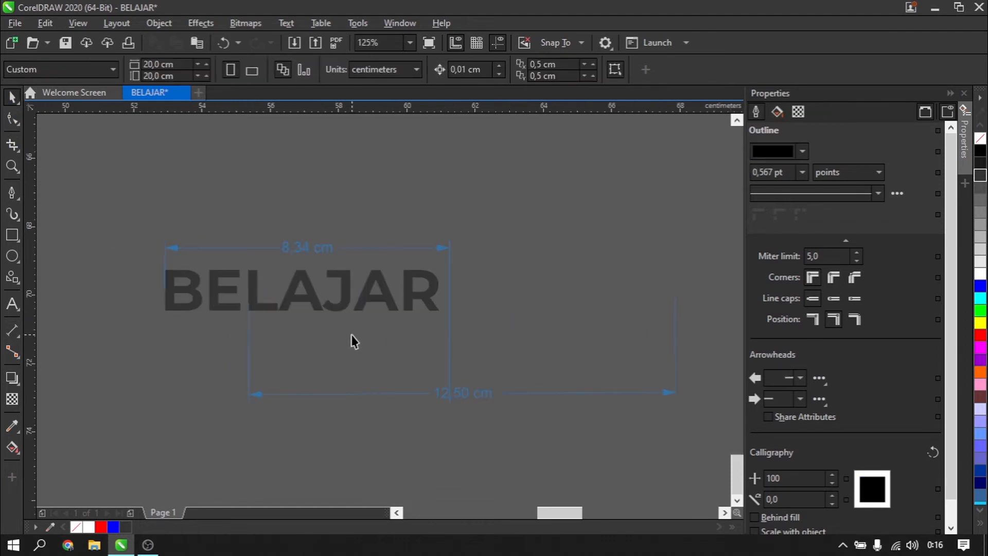
pyautogui.scroll(-1, 349, 336)
pyautogui.scroll(1, 349, 341)
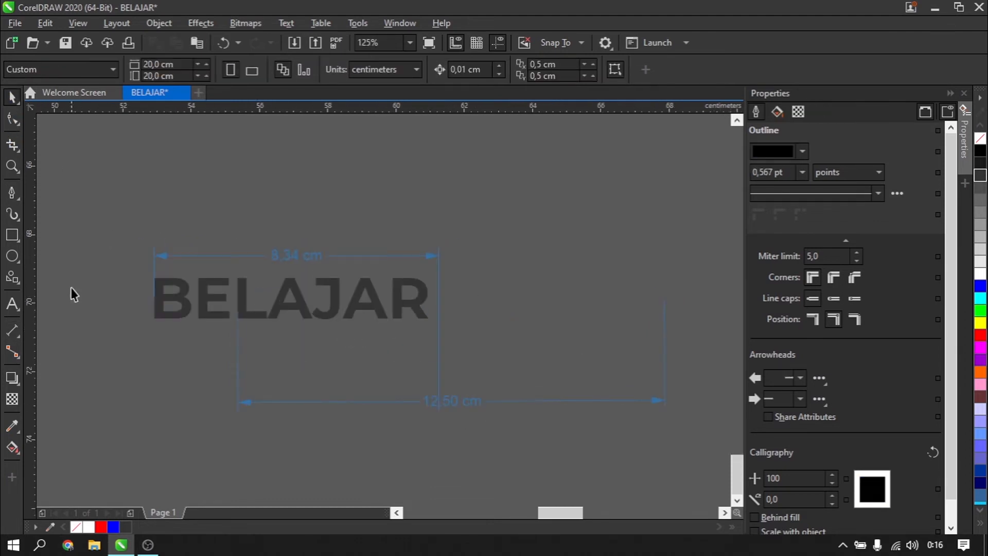
# Draw several straight connector lines from the anchor points of the BELAJAR text and its dimension to spots around the letters.
pyautogui.click(20, 360)
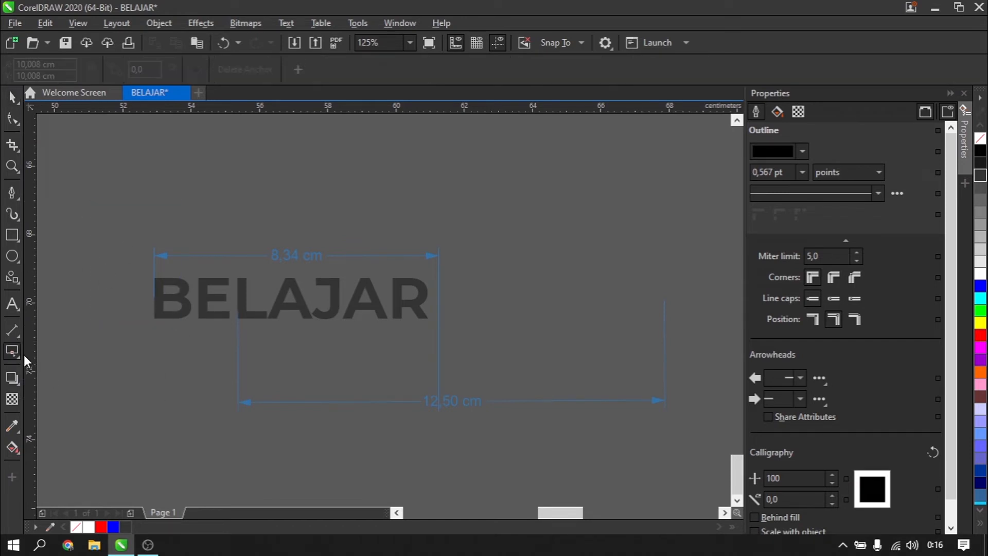
pyautogui.click(21, 359)
pyautogui.click(61, 349)
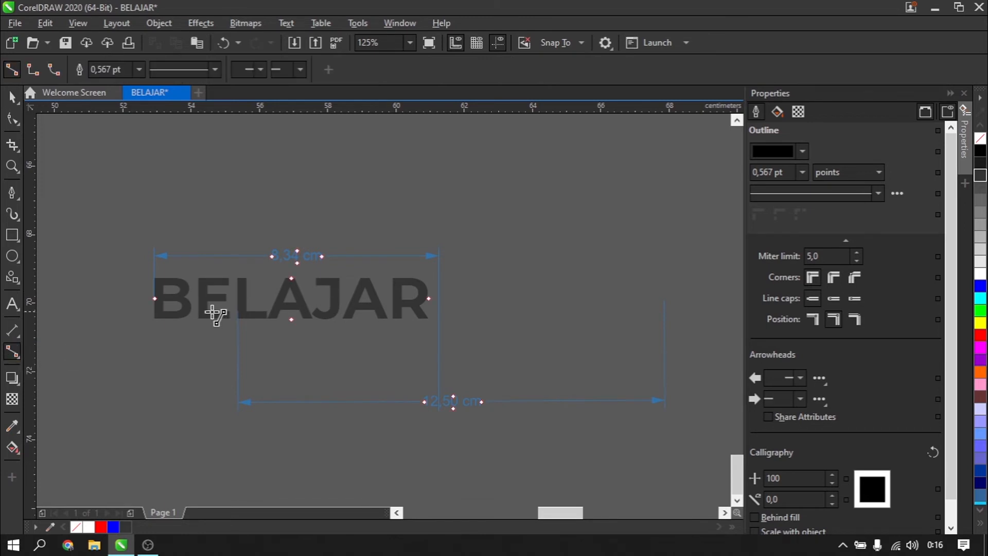
pyautogui.moveTo(156, 298)
pyautogui.mouseDown()
pyautogui.moveTo(161, 325)
pyautogui.moveTo(256, 362)
pyautogui.moveTo(252, 278)
pyautogui.moveTo(272, 255)
pyautogui.moveTo(284, 369)
pyautogui.mouseUp()
pyautogui.moveTo(381, 295)
pyautogui.mouseDown()
pyautogui.moveTo(399, 341)
pyautogui.moveTo(271, 439)
pyautogui.mouseUp()
pyautogui.click(392, 319)
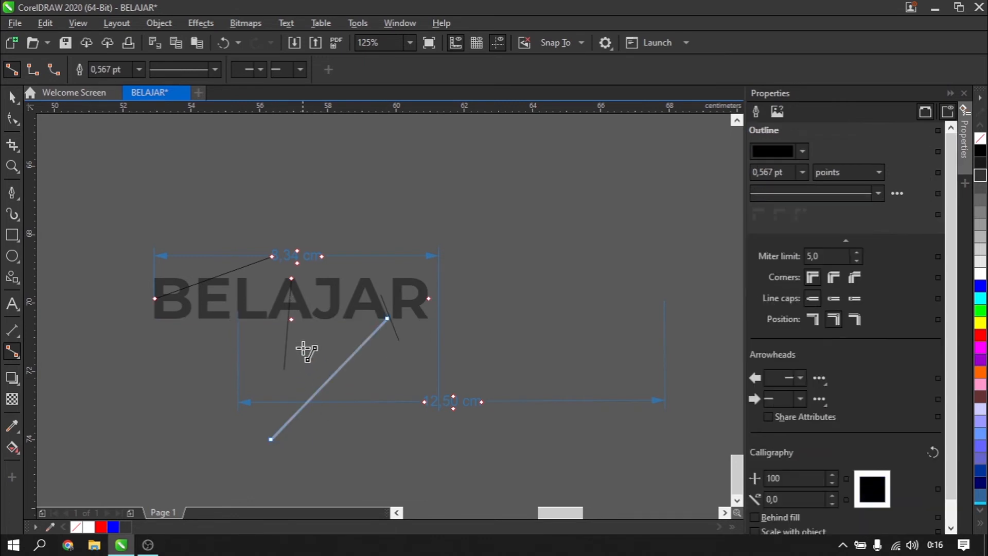
pyautogui.moveTo(294, 331); pyautogui.dragTo(388, 319)
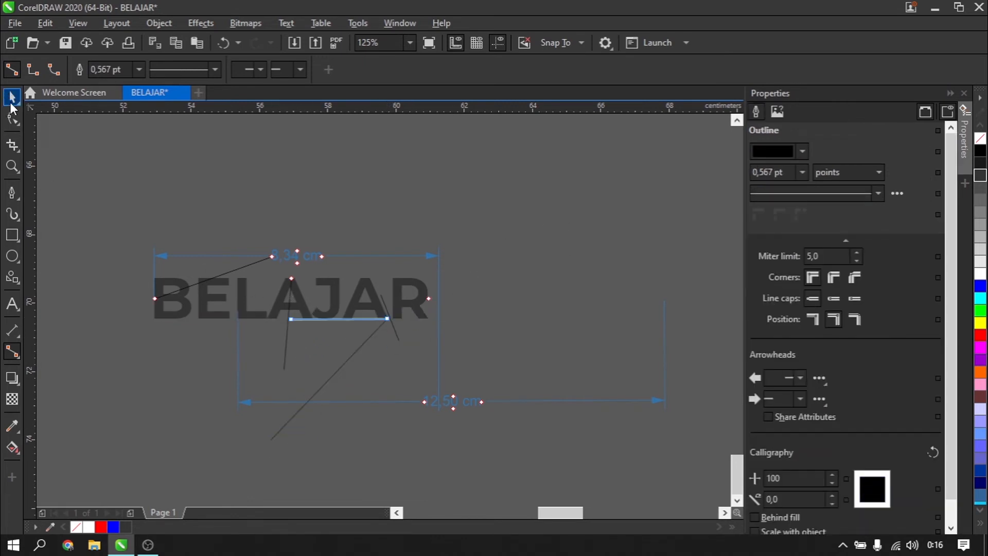
# Delete the BELAJAR text together with both dimensions and all connector lines.
pyautogui.click(12, 103)
pyautogui.scroll(-2, 439, 304)
pyautogui.moveTo(255, 245); pyautogui.dragTo(584, 413)
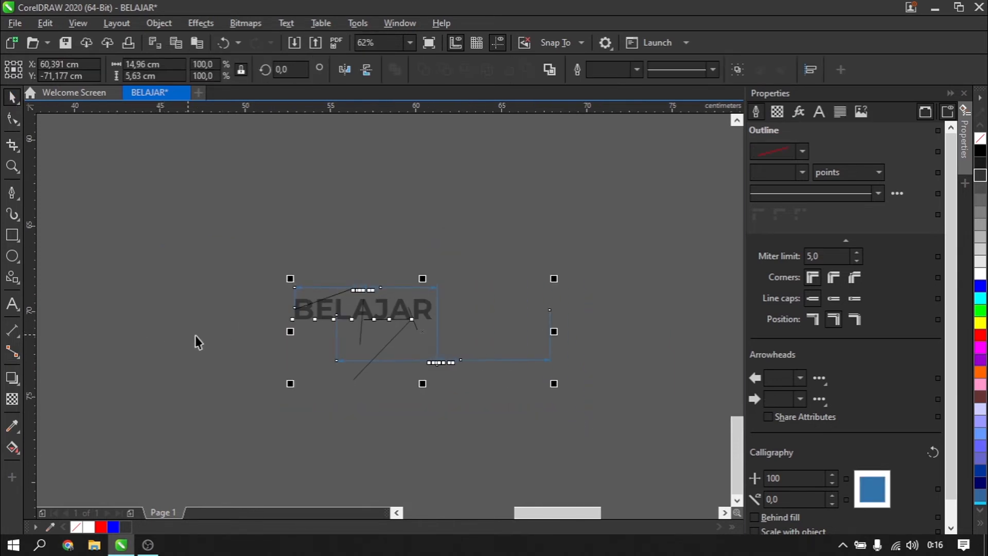
pyautogui.press('Delete')
pyautogui.scroll(-5, 502, 316)
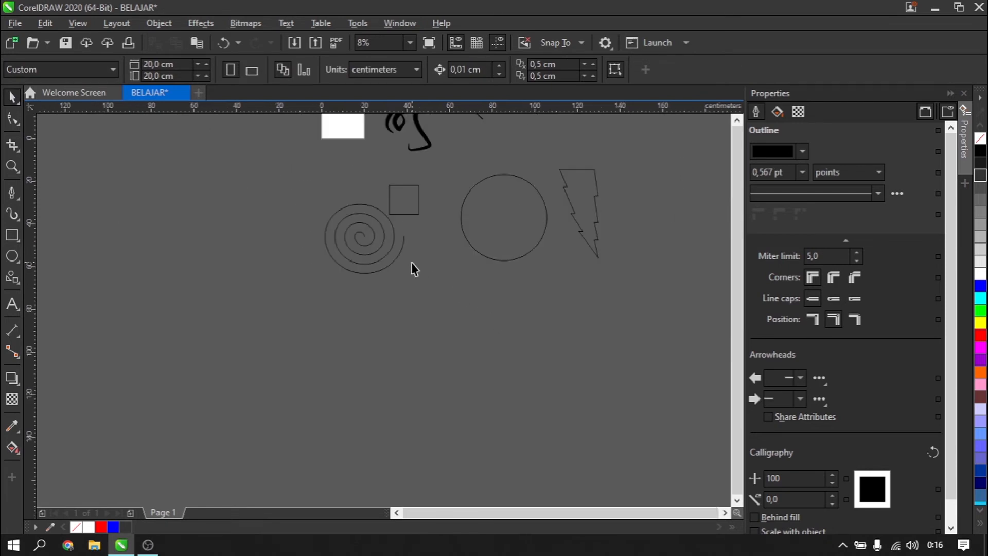
pyautogui.scroll(3, 405, 185)
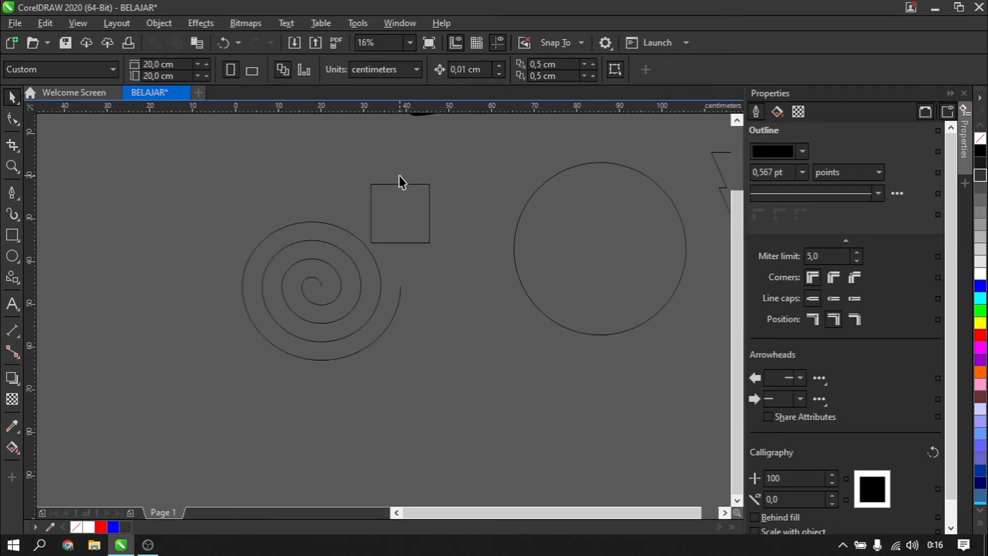
pyautogui.click(21, 387)
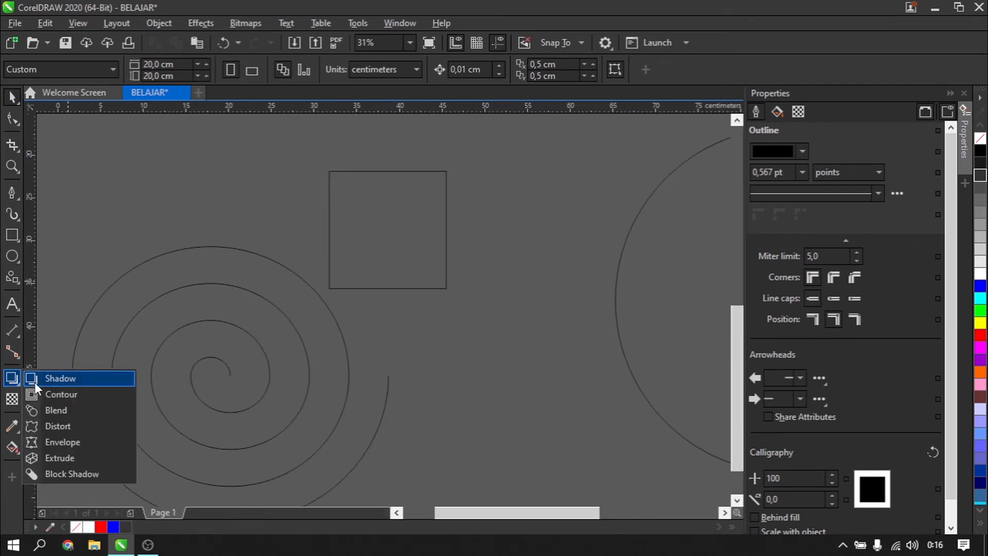
pyautogui.click(35, 382)
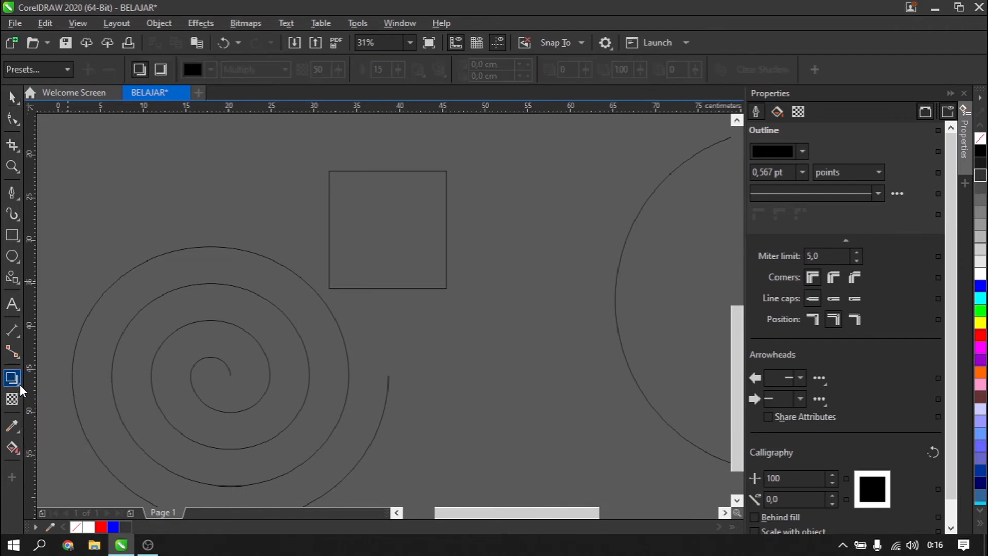
pyautogui.click(19, 384)
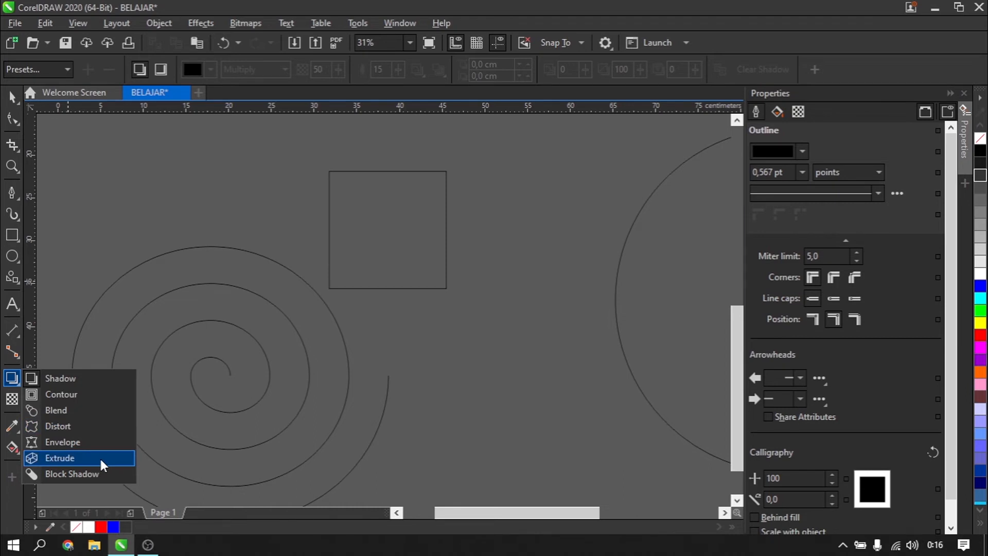
# Fill the square beside the spiral with white and set its outline width to None.
pyautogui.scroll(2, 421, 201)
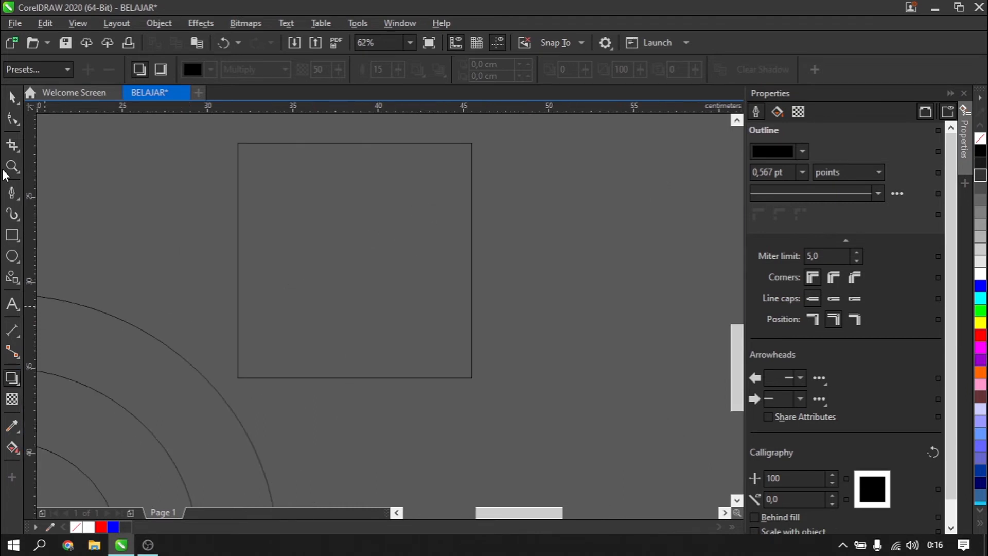
pyautogui.click(7, 98)
pyautogui.moveTo(91, 529); pyautogui.dragTo(348, 241)
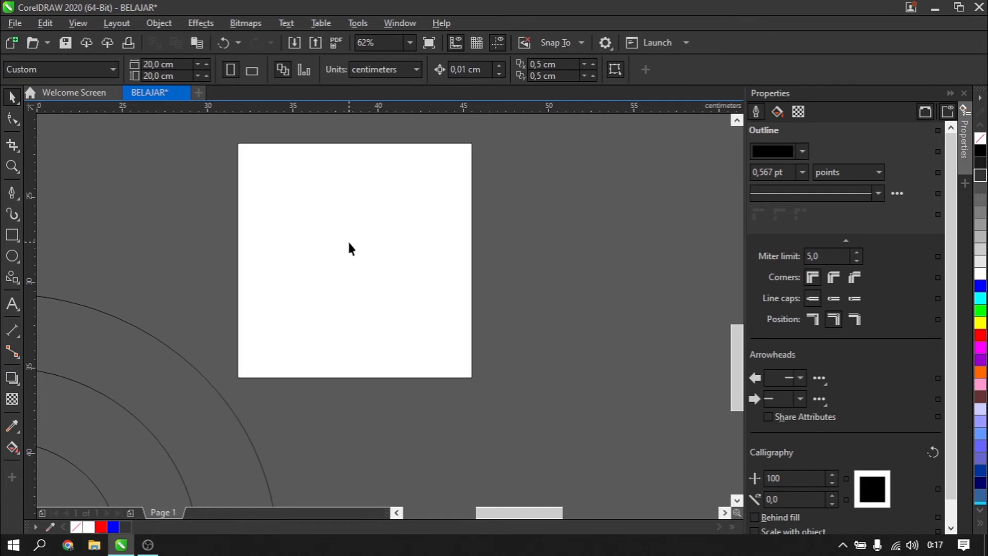
pyautogui.click(349, 241)
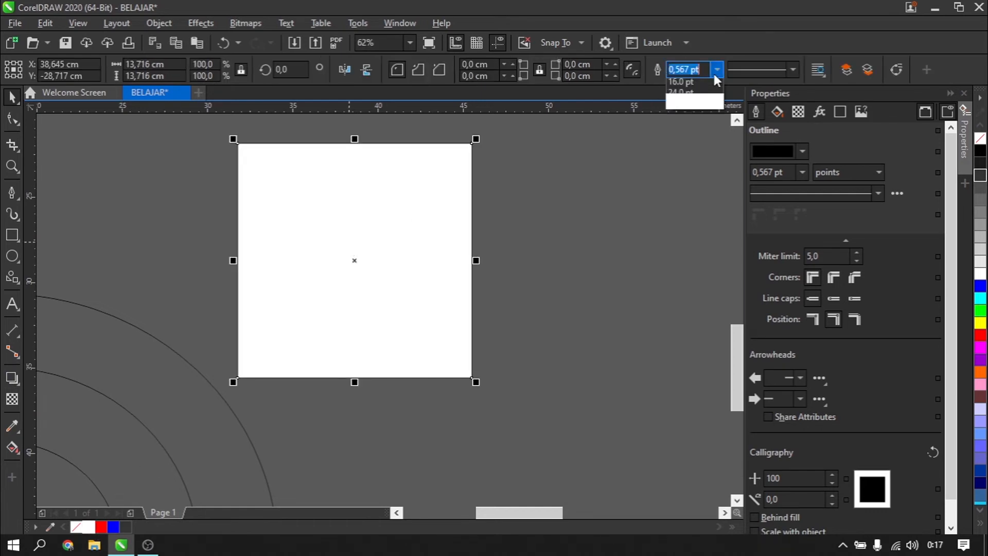
pyautogui.click(716, 69)
pyautogui.click(702, 85)
# Apply a drop shadow centred behind the white square and inspect its edges with the object deselected.
pyautogui.click(12, 379)
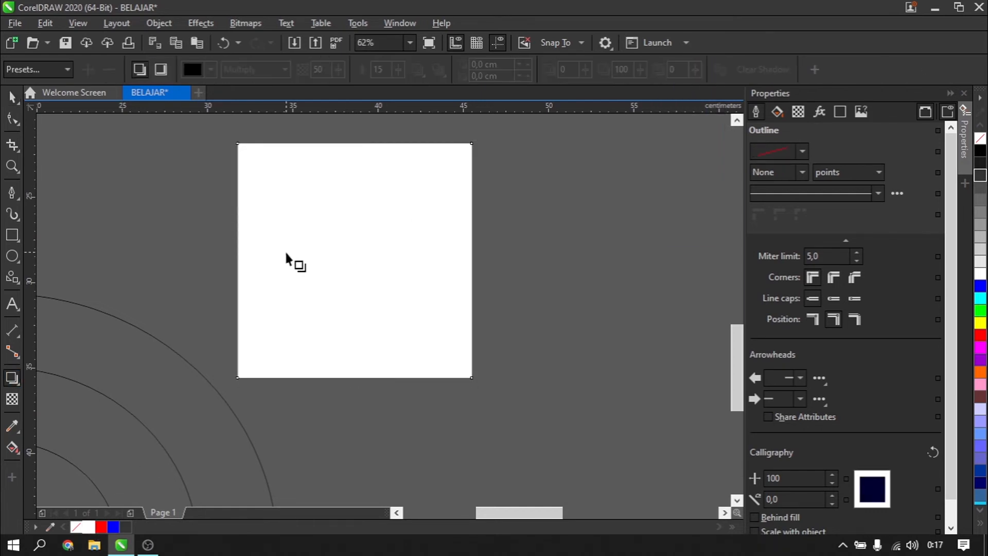
pyautogui.click(355, 249)
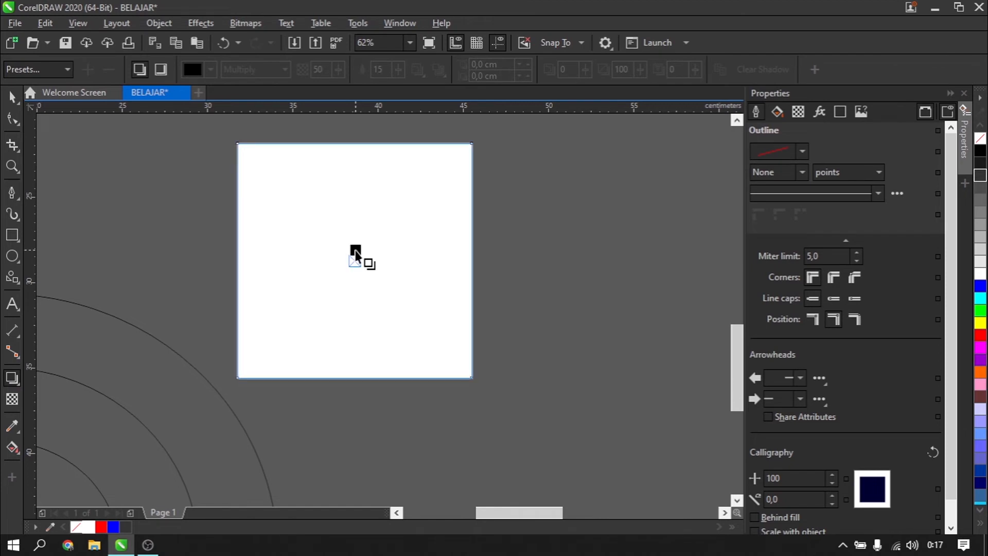
pyautogui.moveTo(355, 250); pyautogui.dragTo(355, 250)
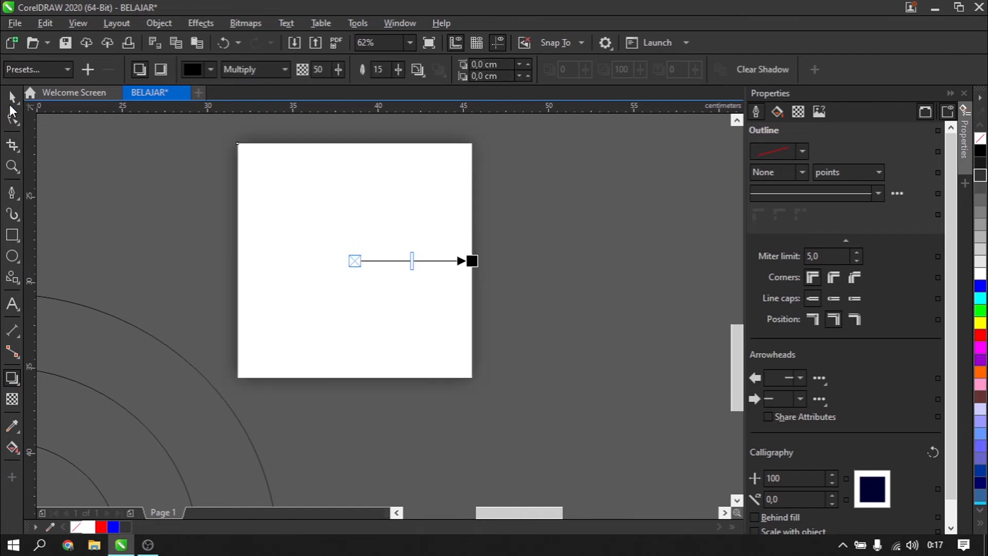
pyautogui.click(12, 98)
pyautogui.click(705, 340)
pyautogui.scroll(-1, 548, 324)
pyautogui.scroll(2, 518, 288)
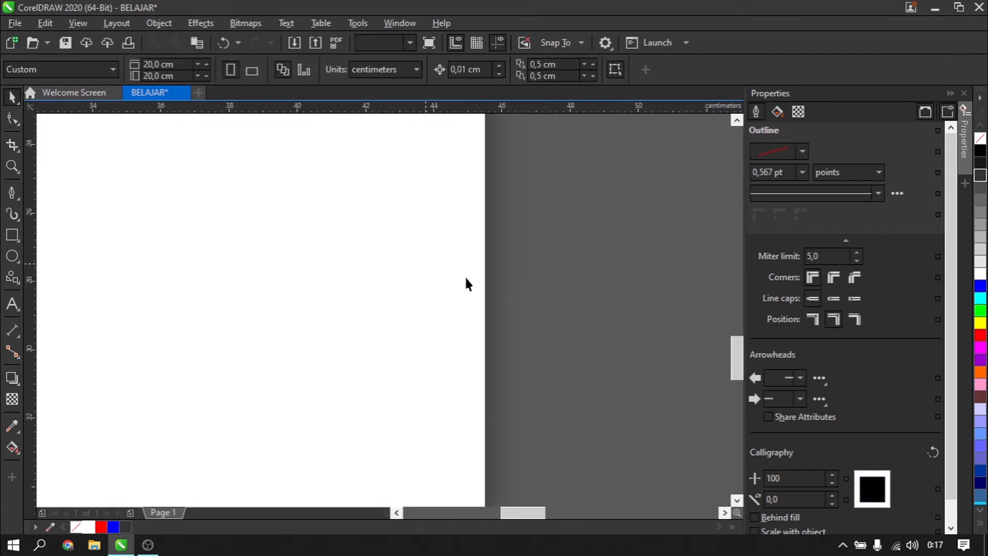
pyautogui.scroll(-2, 477, 287)
pyautogui.click(476, 286)
pyautogui.scroll(1, 442, 284)
pyautogui.click(136, 294)
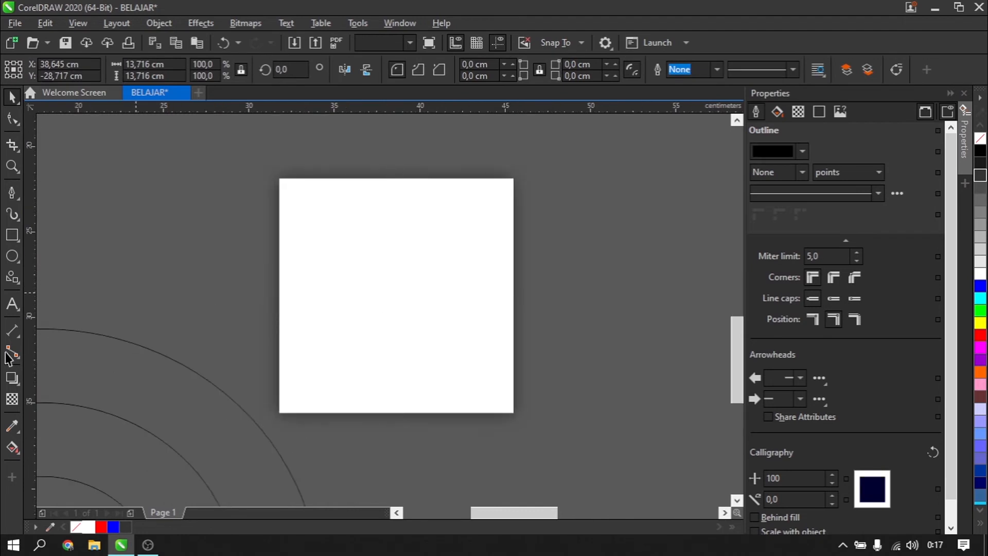
# Raise the square's shadow opacity to 98 and feathering to 28, and clear the shadow from the square.
pyautogui.click(12, 381)
pyautogui.click(413, 295)
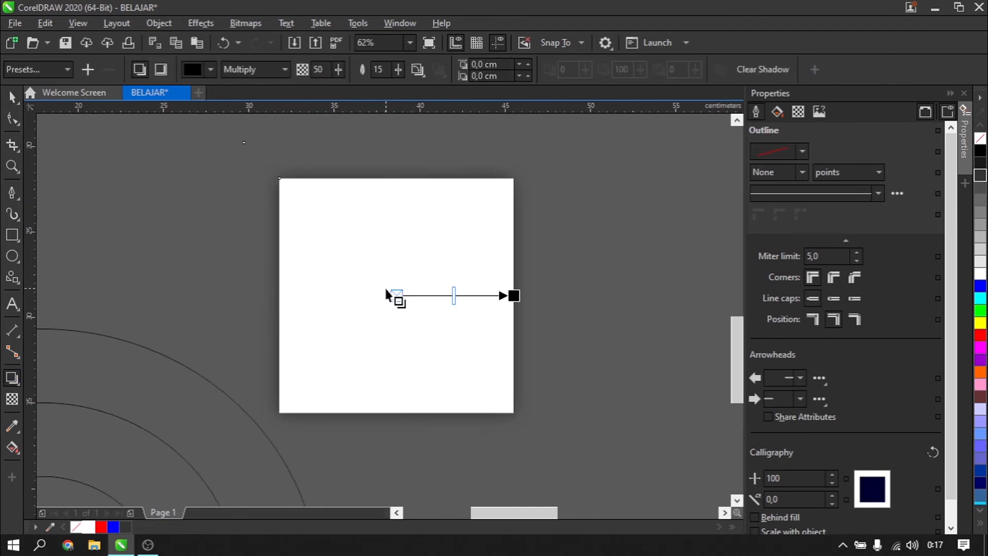
pyautogui.moveTo(344, 73); pyautogui.dragTo(374, 73)
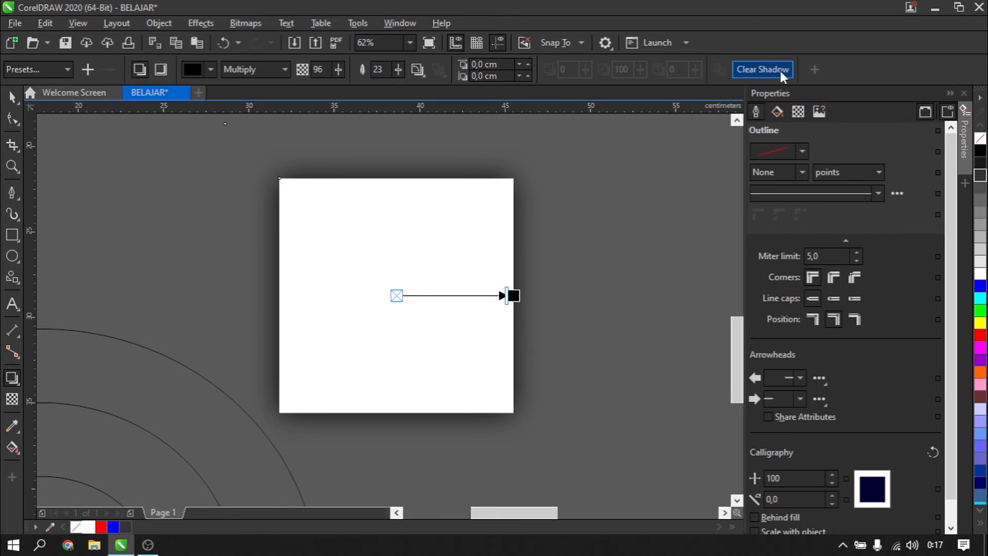
pyautogui.moveTo(397, 69); pyautogui.dragTo(401, 68)
pyautogui.moveTo(337, 64); pyautogui.dragTo(341, 65)
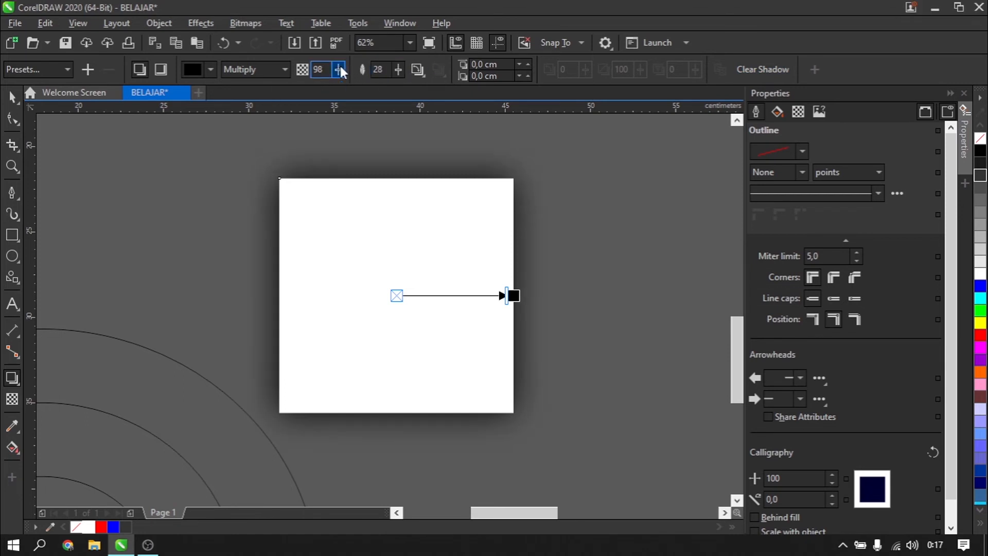
pyautogui.click(757, 72)
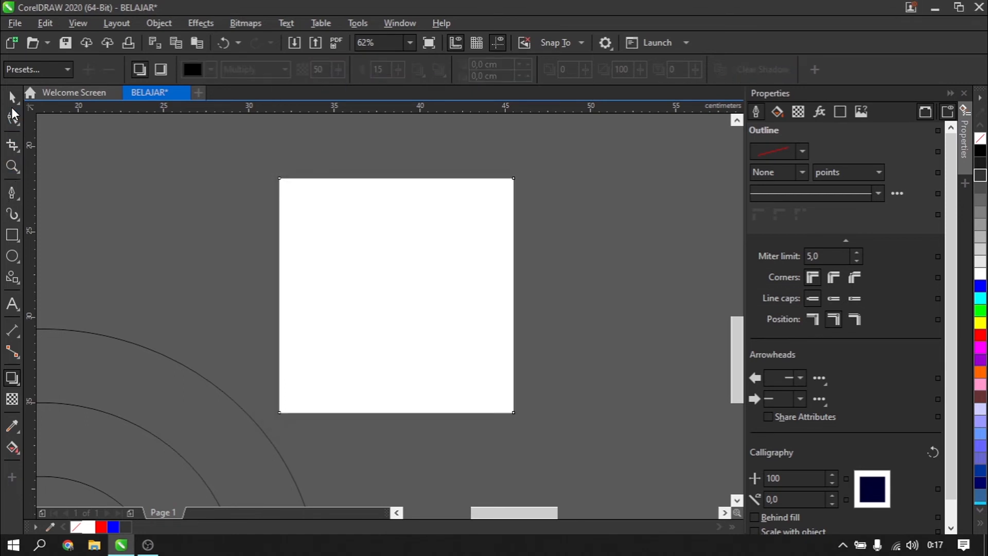
# Add a one-step outside contour with an offset of about 0.635 cm around the white square and give it round corners.
pyautogui.click(20, 385)
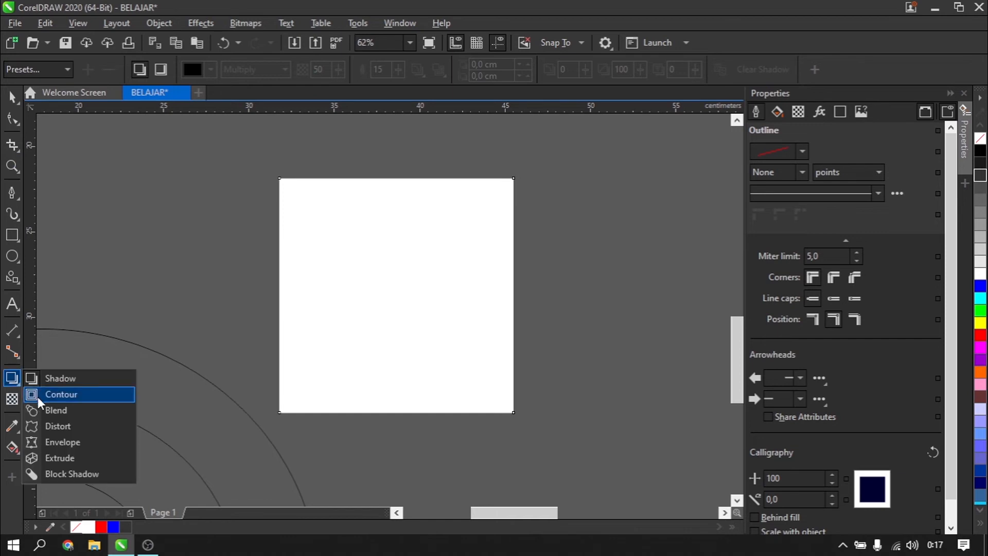
pyautogui.click(38, 397)
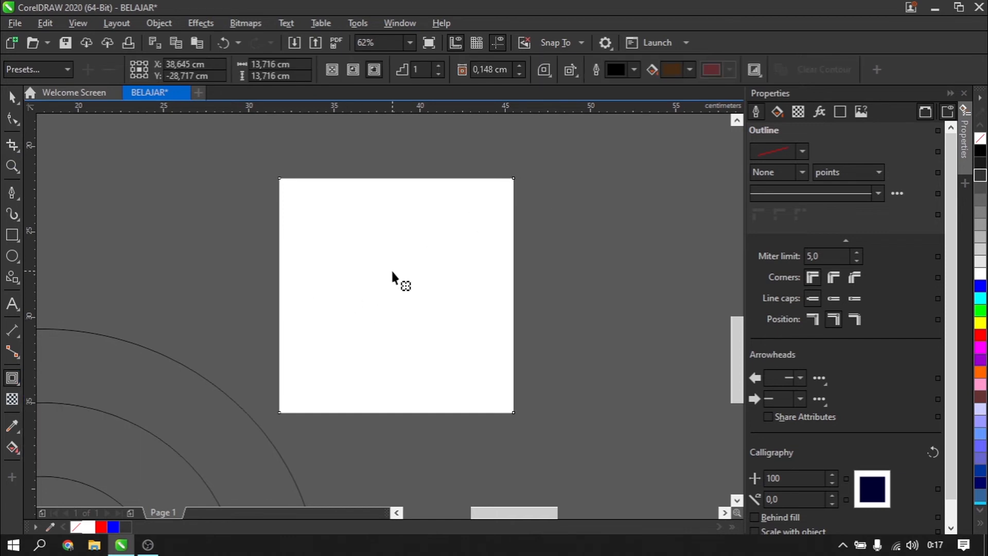
pyautogui.moveTo(396, 276); pyautogui.dragTo(418, 168)
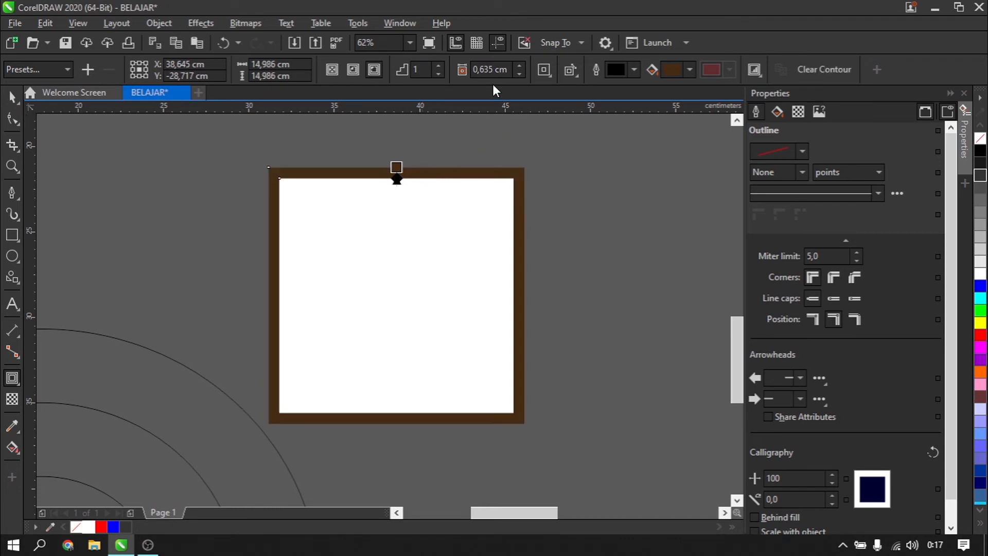
pyautogui.click(539, 77)
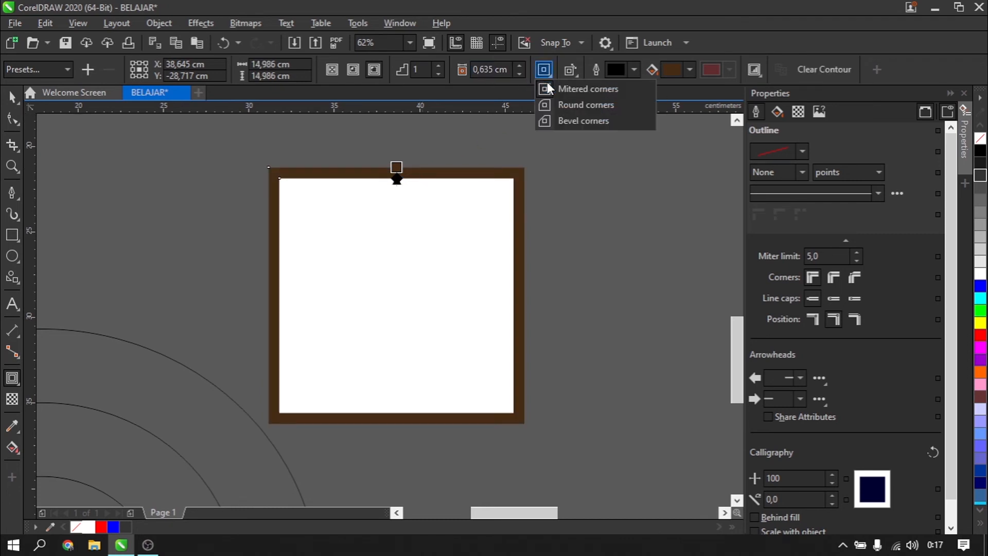
pyautogui.click(577, 102)
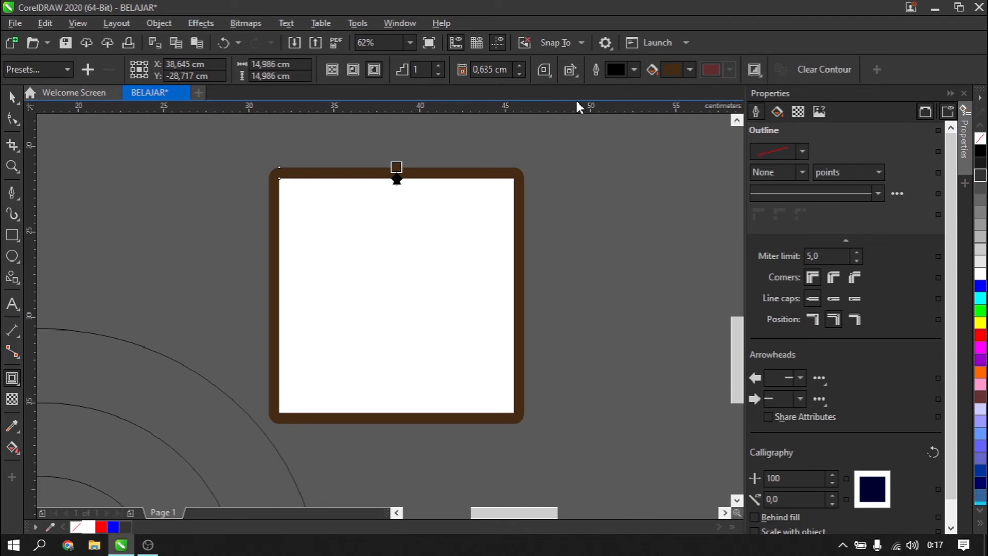
# Try bevel and mitered corners on the white square's contour and set them back to round.
pyautogui.click(545, 70)
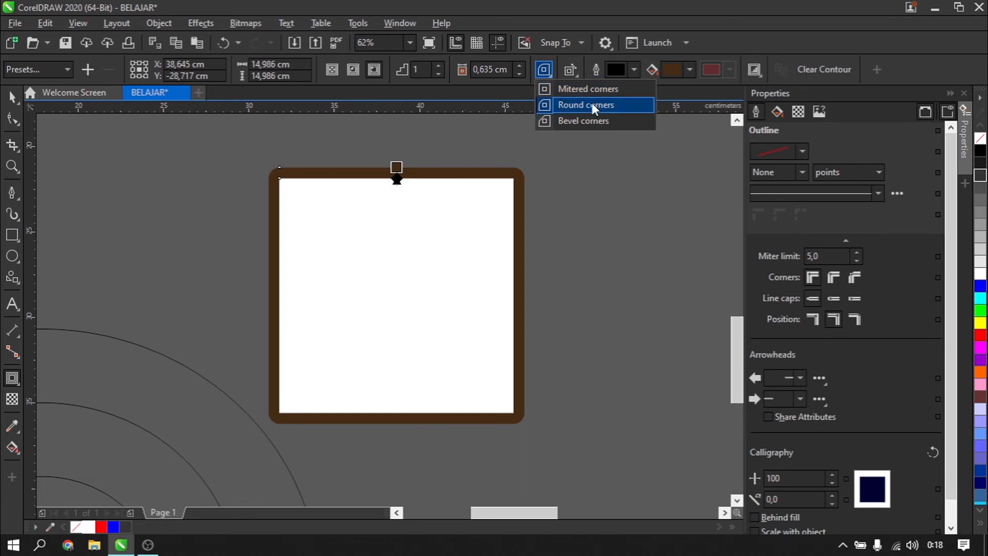
pyautogui.click(592, 121)
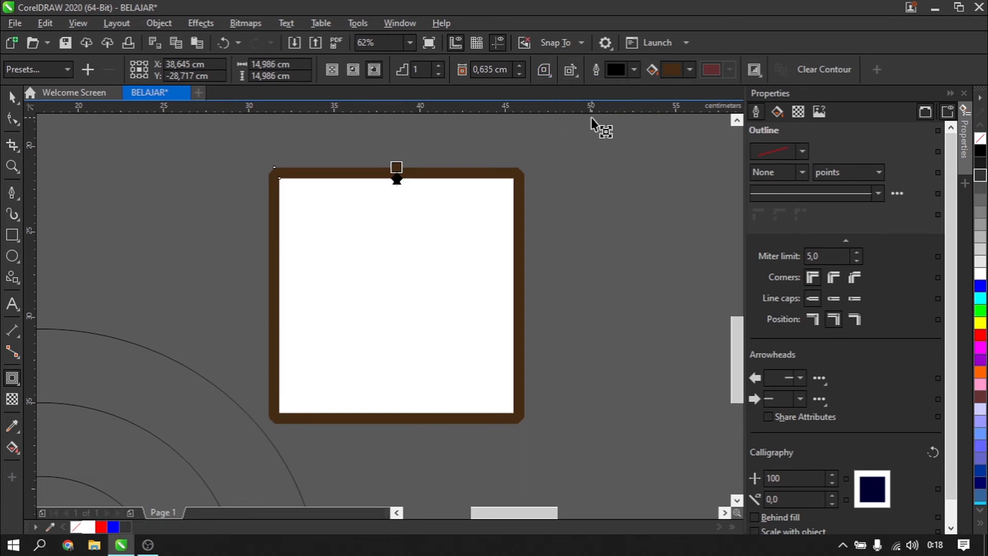
pyautogui.click(547, 73)
pyautogui.click(564, 92)
pyautogui.click(546, 73)
pyautogui.click(561, 104)
# Change the contour's fill to teal with CMYK 80, 22, 43, 0 and check it with the object deselected.
pyautogui.click(11, 100)
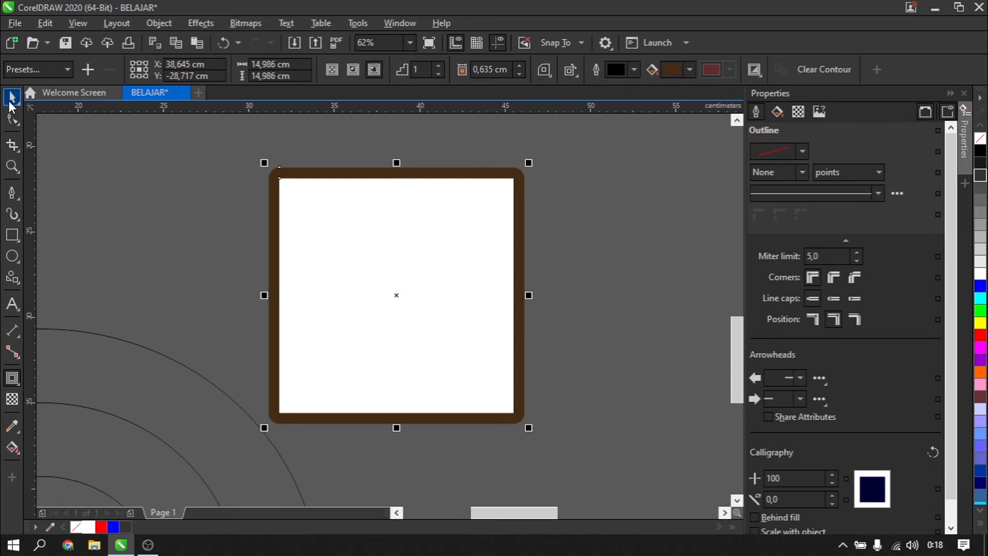
pyautogui.click(107, 178)
pyautogui.click(522, 236)
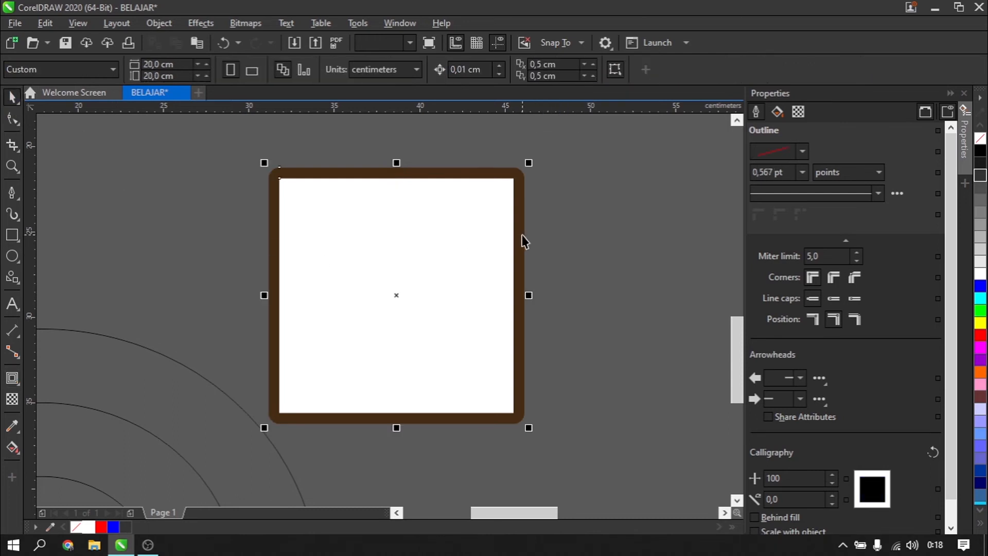
pyautogui.click(690, 70)
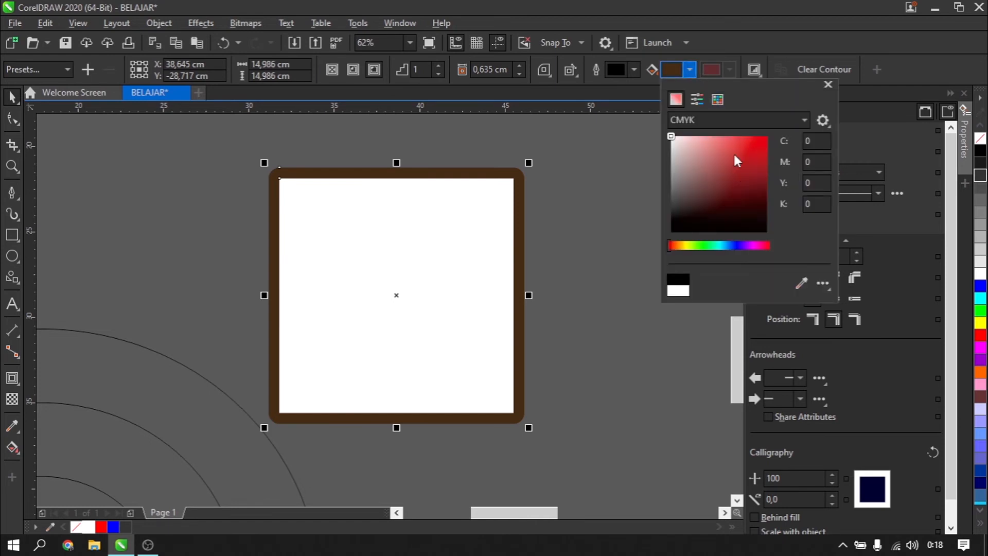
pyautogui.click(734, 169)
pyautogui.click(720, 245)
pyautogui.click(751, 174)
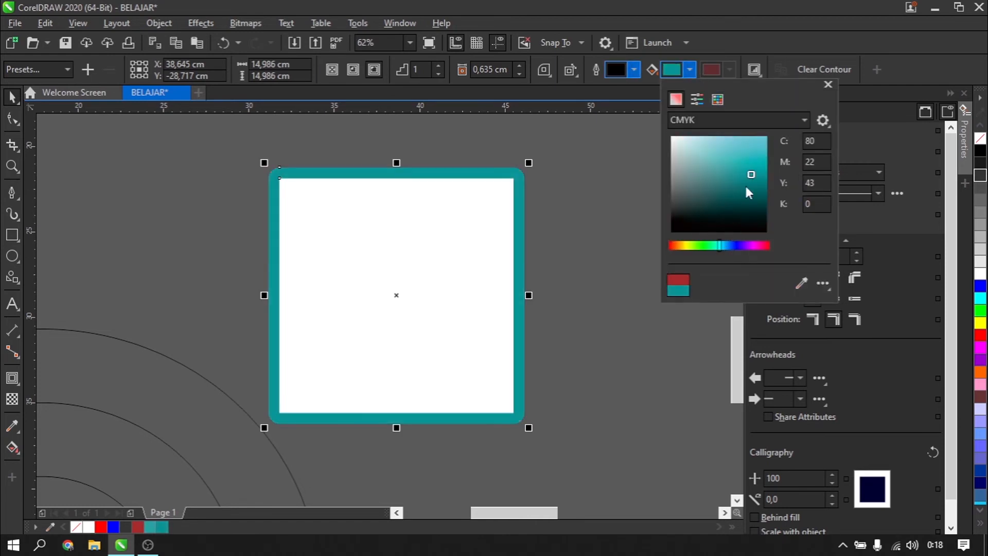
pyautogui.click(612, 198)
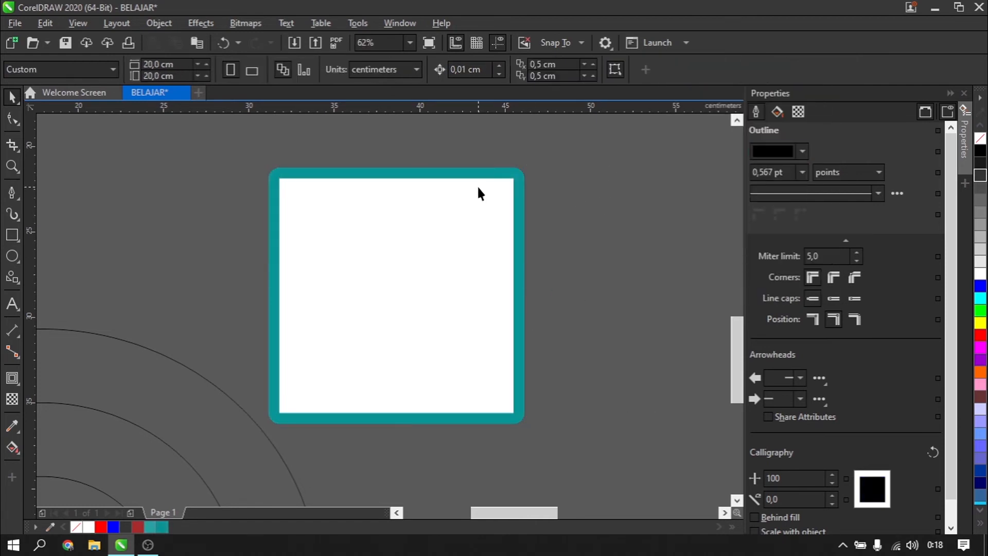
pyautogui.scroll(1, 305, 283)
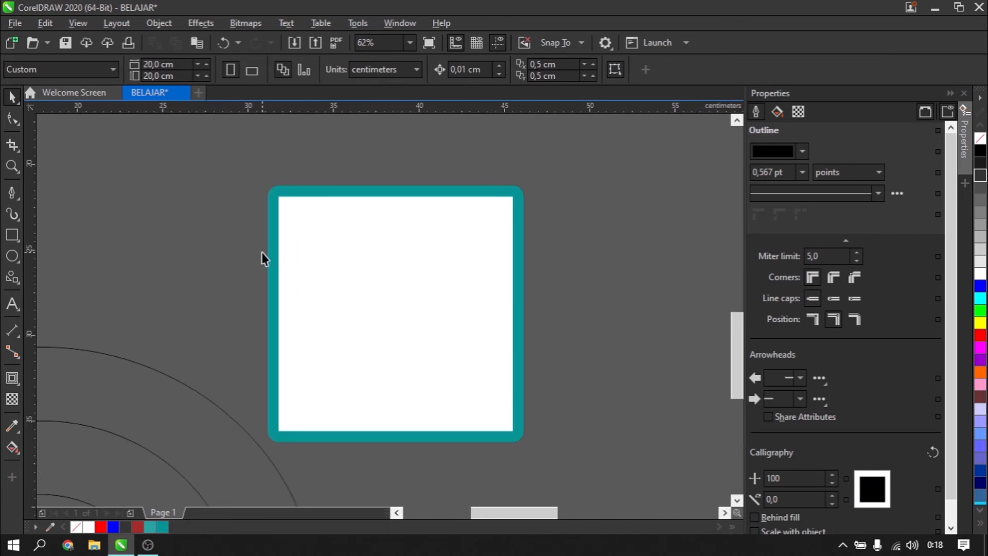
# Try to apply a blend to the contoured square with the Blend tool.
pyautogui.click(18, 384)
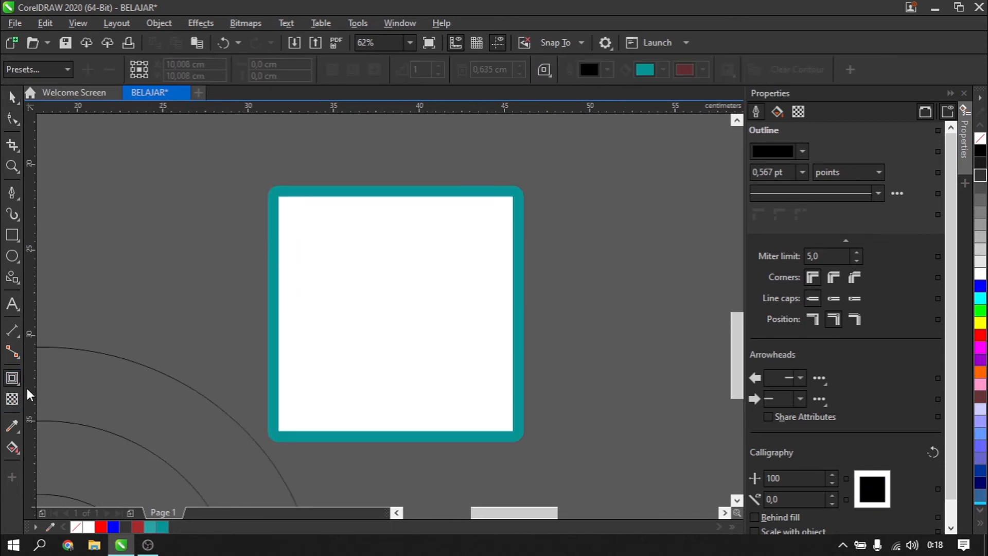
pyautogui.click(19, 383)
pyautogui.click(47, 410)
pyautogui.moveTo(393, 311); pyautogui.dragTo(350, 268)
# Clear the contour from the white square.
pyautogui.click(13, 97)
pyautogui.click(274, 226)
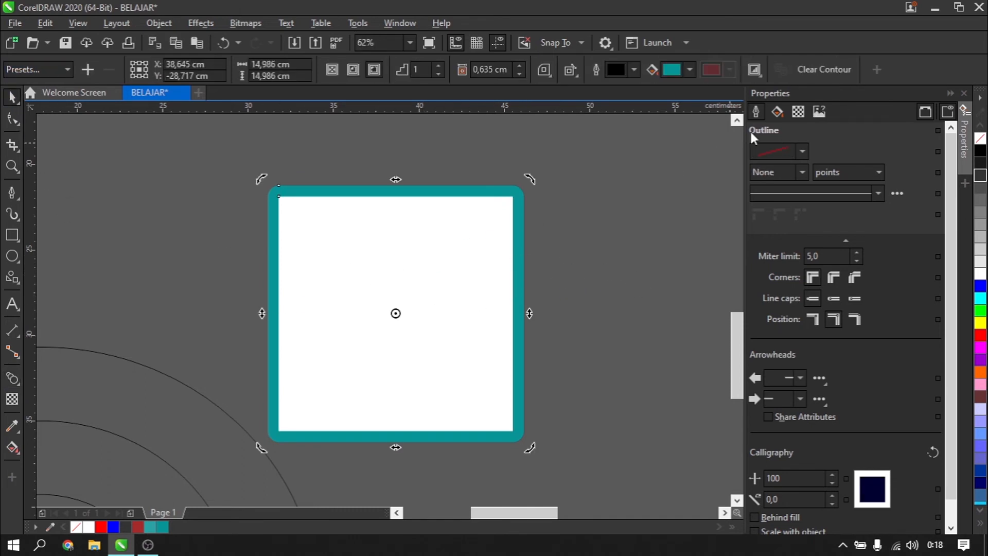
pyautogui.click(819, 71)
# Try to pull a blend out of the white square towards empty space.
pyautogui.click(15, 381)
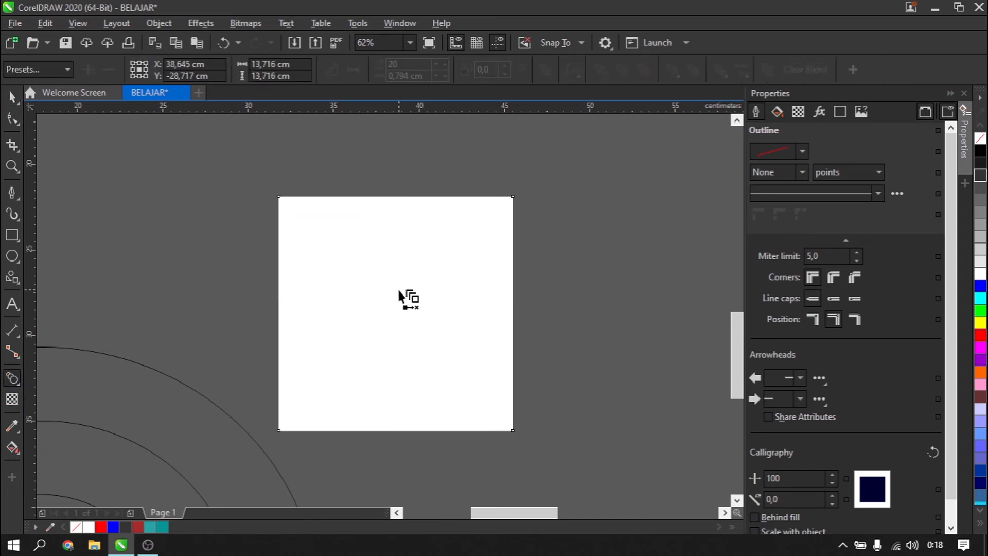
pyautogui.moveTo(394, 311); pyautogui.dragTo(598, 416)
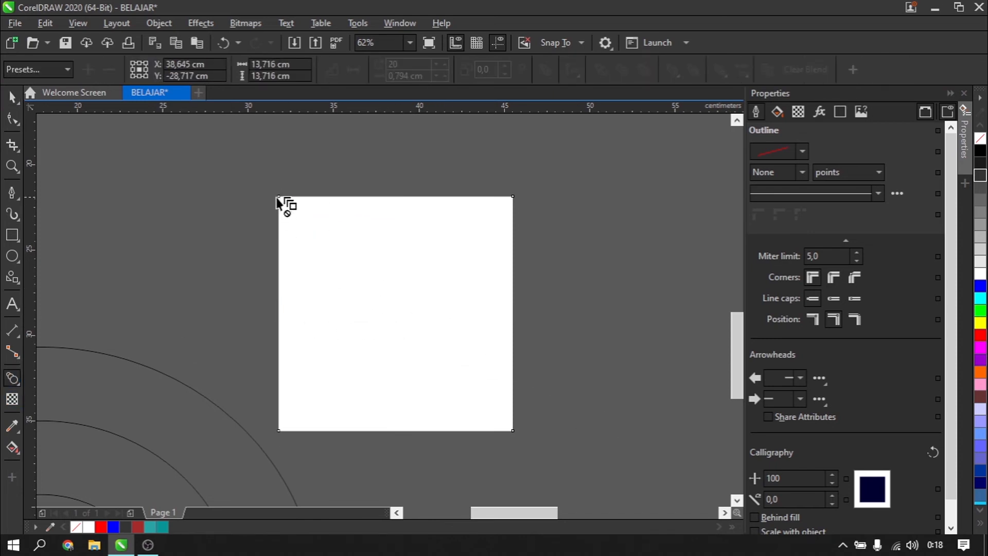
pyautogui.moveTo(396, 313); pyautogui.dragTo(529, 218)
pyautogui.scroll(-1, 419, 240)
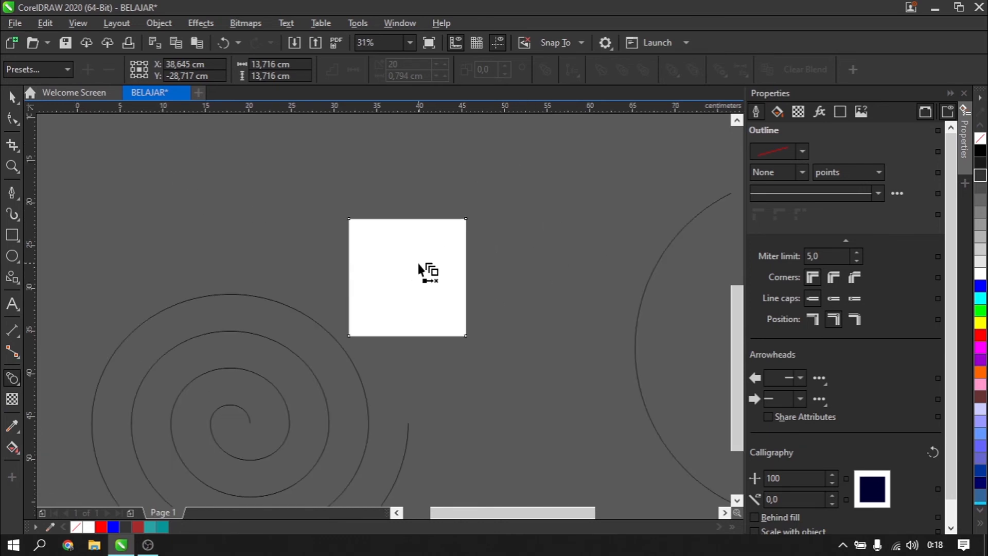
pyautogui.scroll(1, 439, 297)
# Fill the white square beside the spiral with teal and try again to blend it without a second object.
pyautogui.click(12, 96)
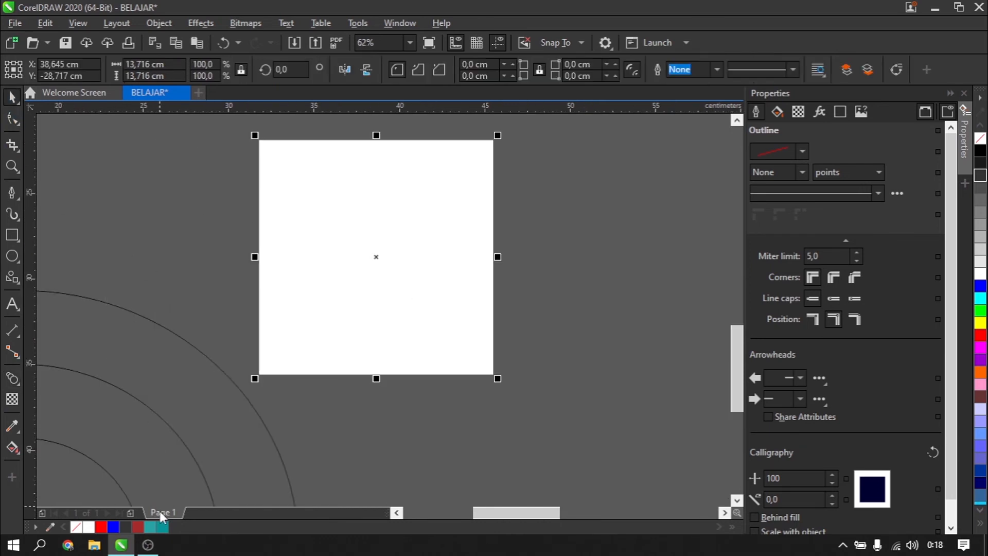
pyautogui.moveTo(354, 301); pyautogui.dragTo(354, 302)
pyautogui.click(13, 380)
pyautogui.moveTo(376, 257); pyautogui.dragTo(329, 353)
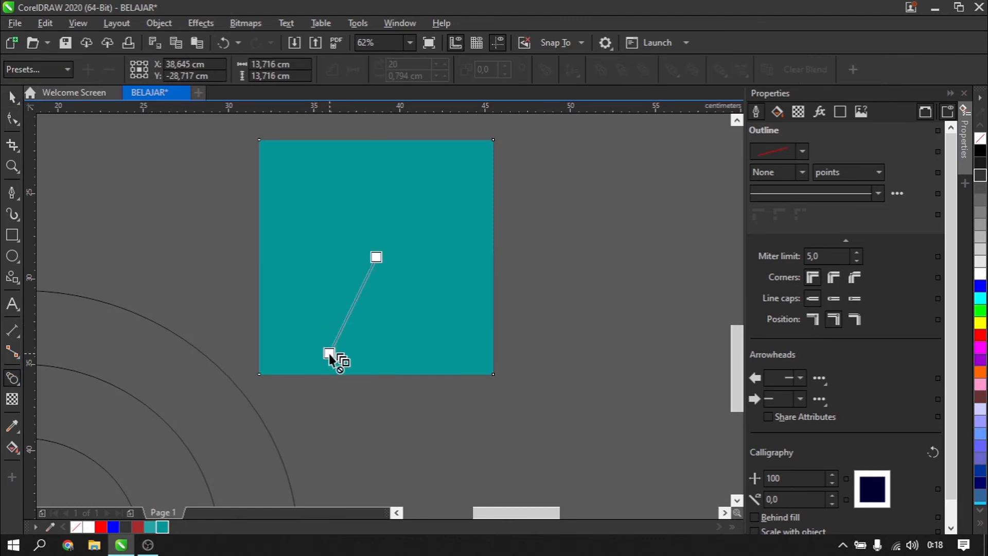
pyautogui.scroll(-3, 279, 325)
pyautogui.scroll(1, 288, 325)
pyautogui.moveTo(288, 323); pyautogui.dragTo(171, 139)
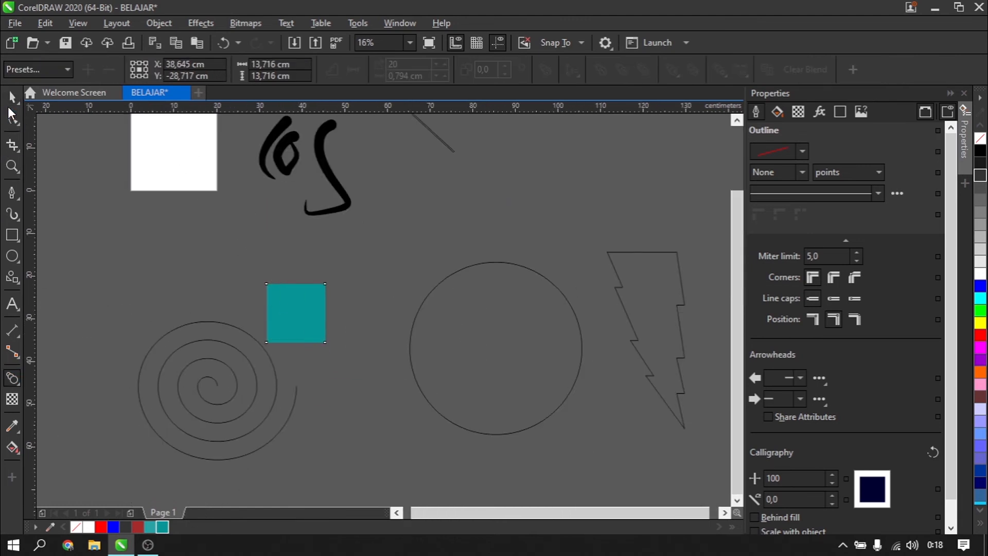
# Place a copy of the teal square to its right and fill the copy with red.
pyautogui.click(11, 98)
pyautogui.scroll(1, 296, 364)
pyautogui.moveTo(334, 270); pyautogui.dragTo(476, 274)
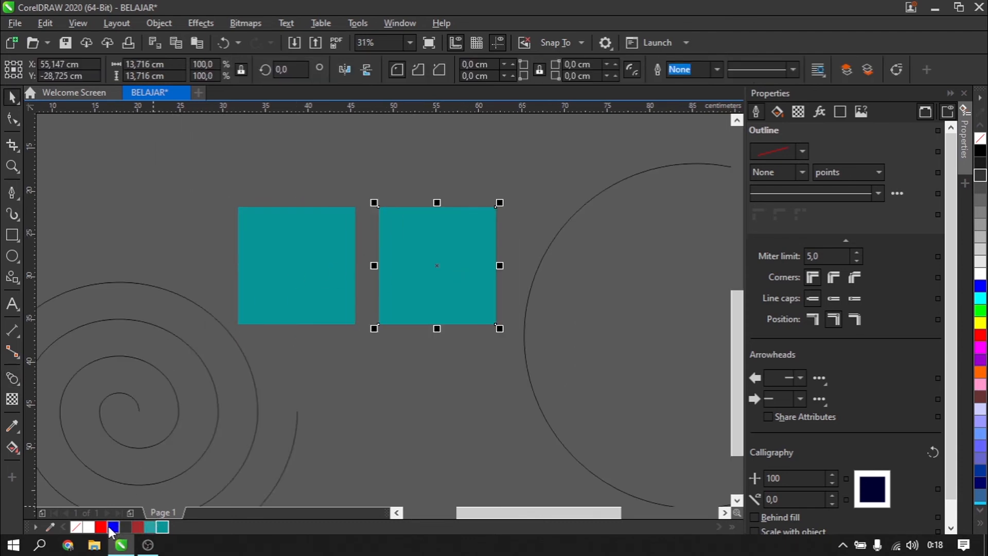
pyautogui.moveTo(366, 322); pyautogui.dragTo(421, 284)
# Blend the teal square into the red square with 20 steps and inspect the gradation with nothing selected.
pyautogui.click(12, 379)
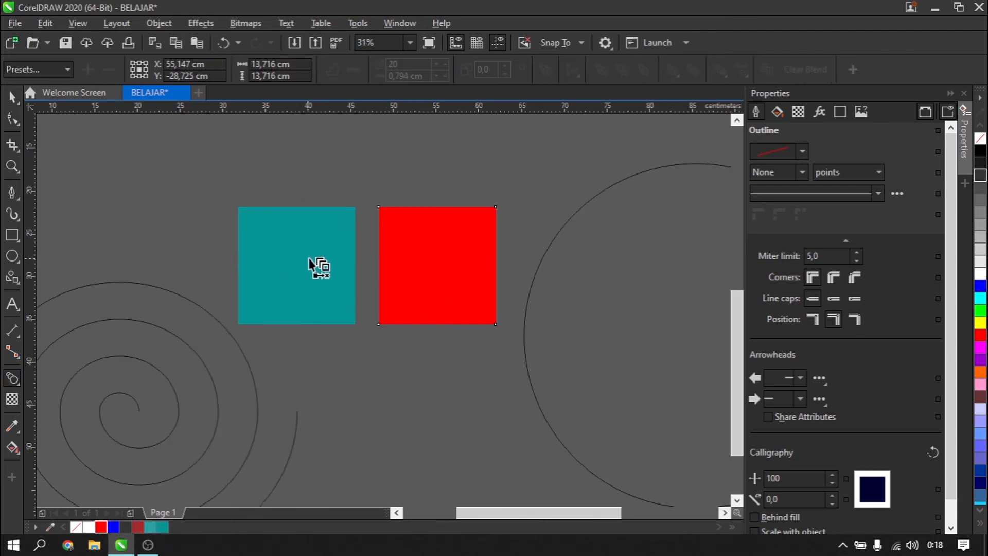
pyautogui.moveTo(296, 266); pyautogui.dragTo(438, 265)
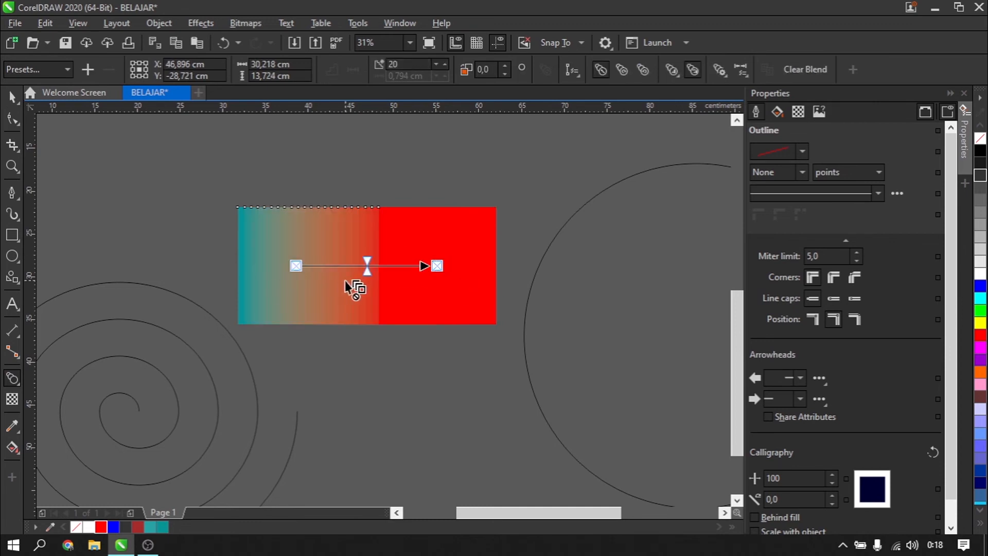
pyautogui.click(13, 101)
pyautogui.click(289, 159)
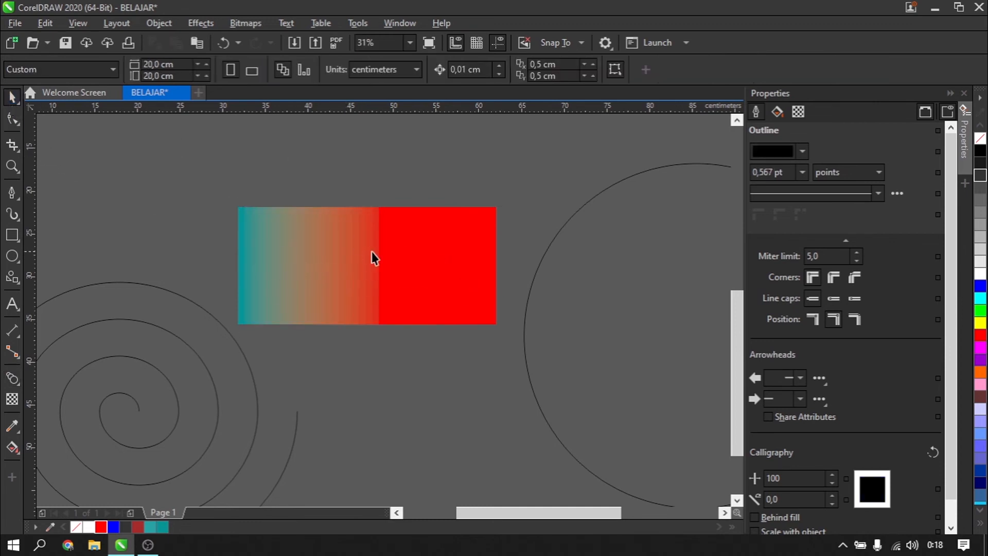
pyautogui.scroll(1, 371, 253)
pyautogui.scroll(-1, 433, 268)
pyautogui.scroll(1, 434, 273)
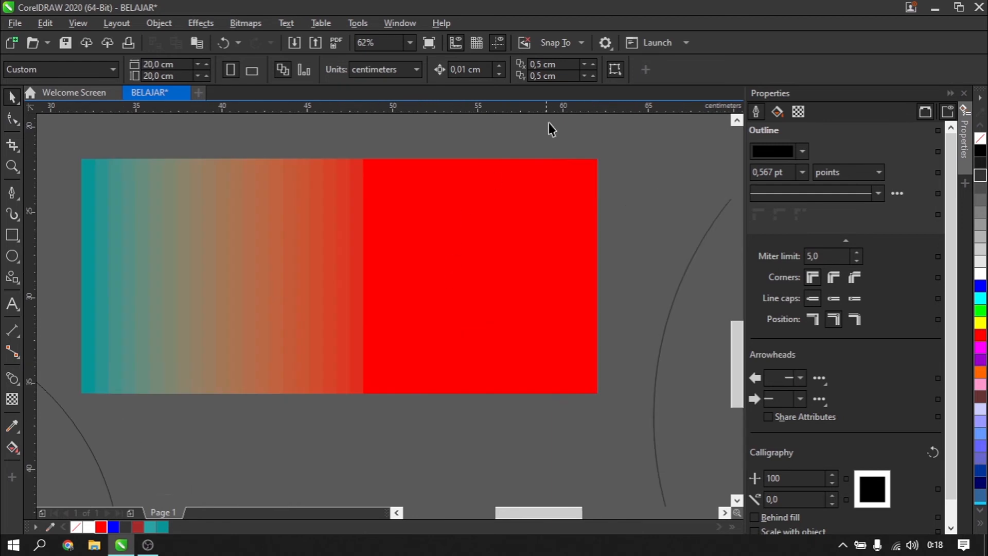
# Try light teal and green on the blend's red square and settle on orange.
pyautogui.click(507, 241)
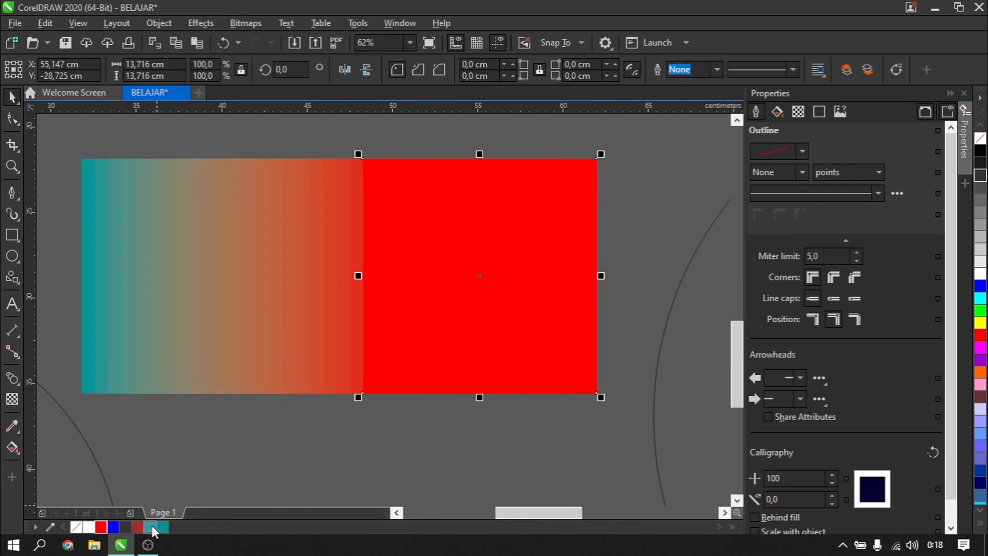
pyautogui.moveTo(153, 530); pyautogui.dragTo(418, 315)
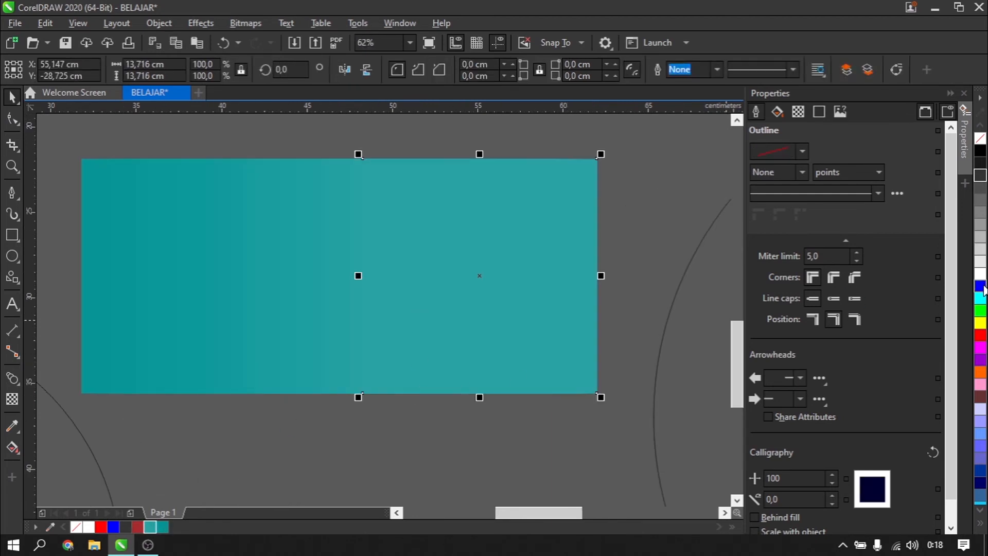
pyautogui.moveTo(550, 208); pyautogui.dragTo(550, 205)
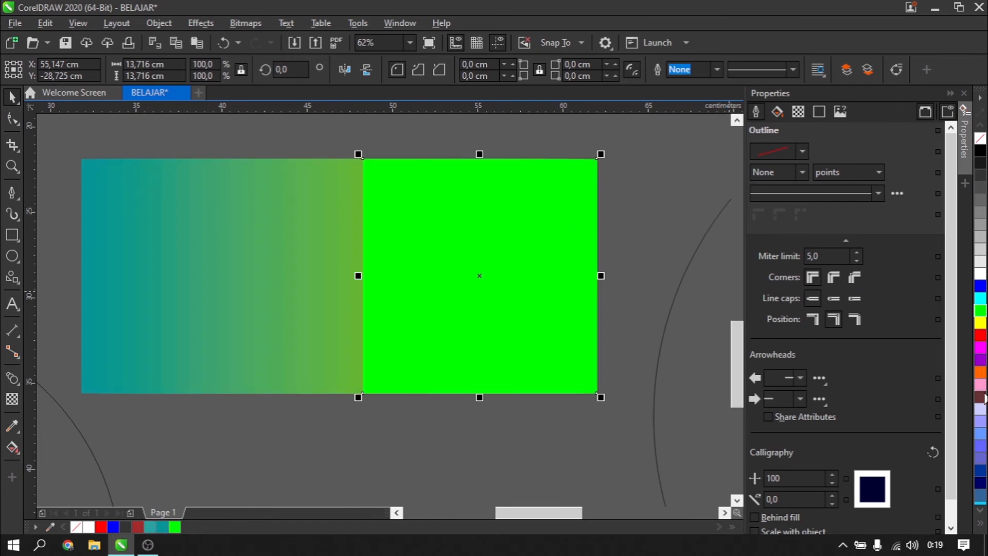
pyautogui.moveTo(981, 372); pyautogui.dragTo(518, 244)
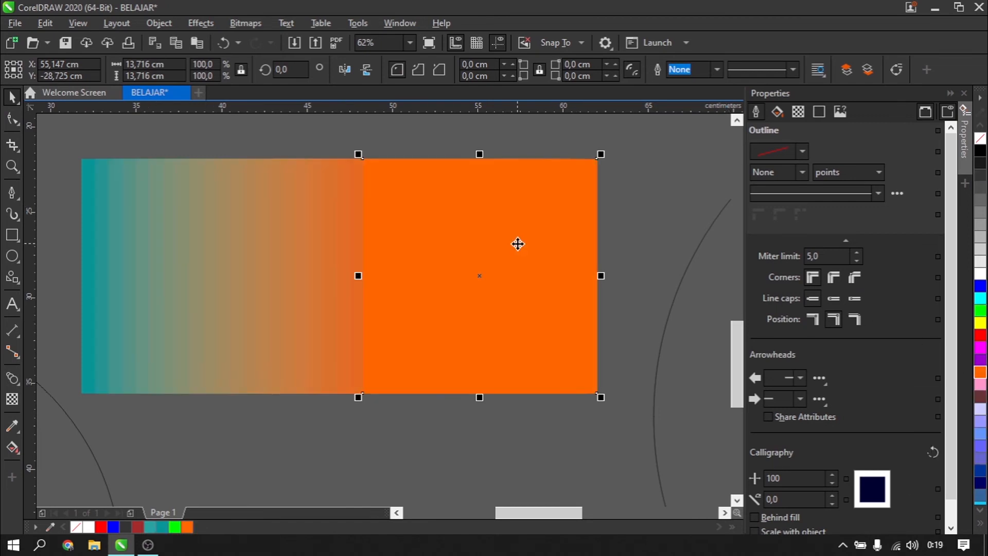
# Move the blend's orange square further right and slightly up, stretching the blend to about 51 cm wide.
pyautogui.scroll(-2, 401, 284)
pyautogui.moveTo(435, 286); pyautogui.dragTo(593, 247)
pyautogui.scroll(-2, 245, 255)
# Narrow the blend to about 7 cm wide and place it below the spiral.
pyautogui.click(311, 257)
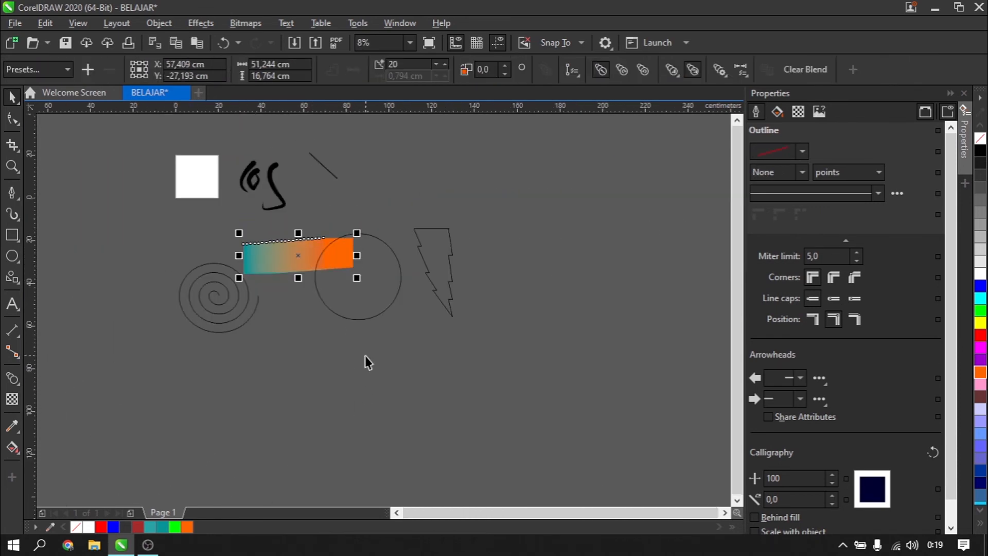
pyautogui.moveTo(344, 265); pyautogui.dragTo(198, 283)
pyautogui.scroll(2, 356, 381)
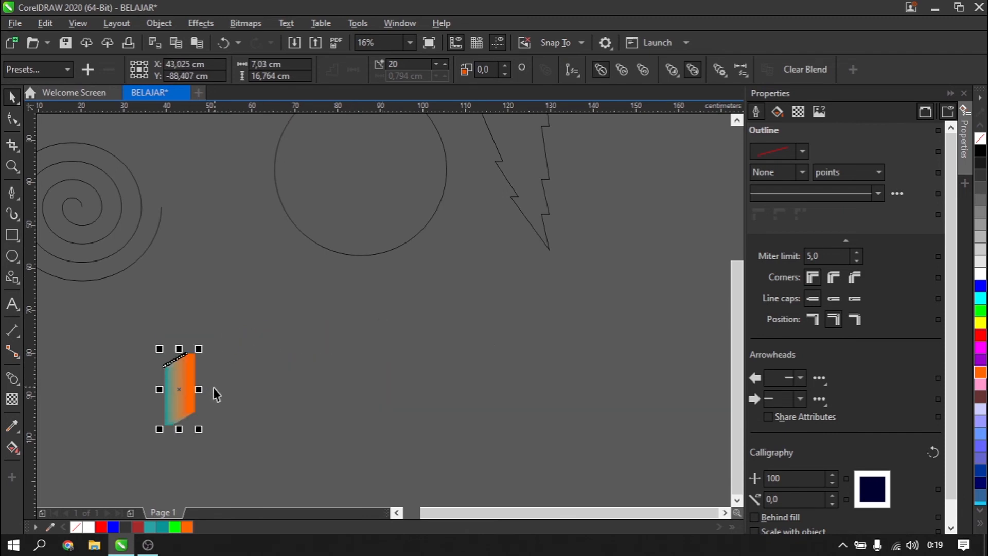
pyautogui.scroll(2, 212, 389)
pyautogui.click(232, 389)
pyautogui.scroll(-2, 328, 380)
pyautogui.scroll(1, 194, 347)
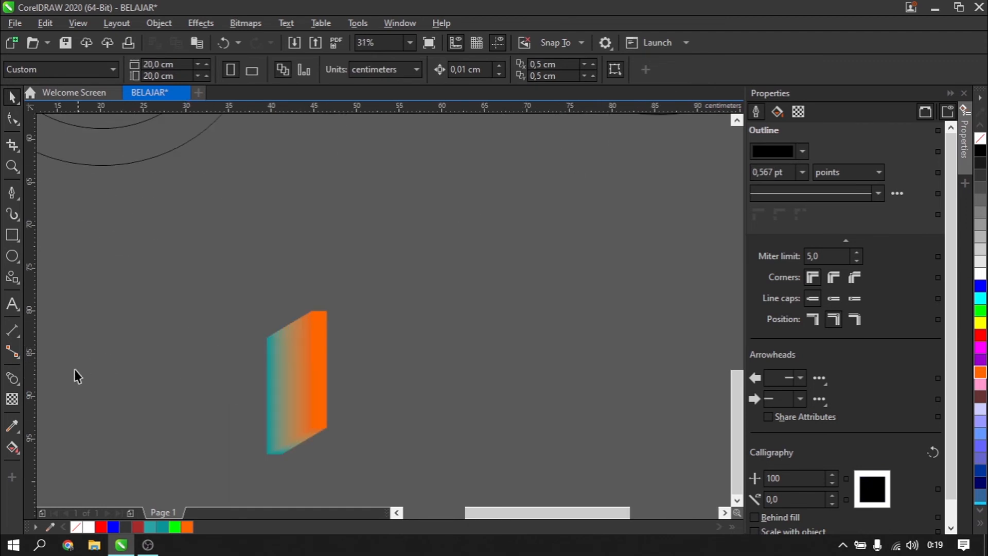
# Distort the large circle into a star-like shape with a push and pull distortion of amplitude -200.
pyautogui.click(19, 385)
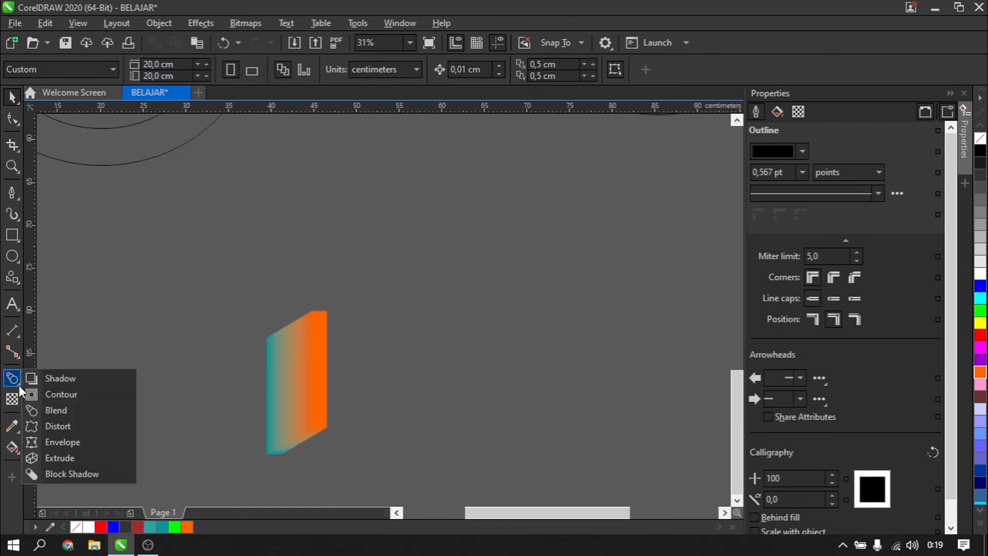
pyautogui.click(90, 439)
pyautogui.scroll(-2, 272, 389)
pyautogui.scroll(2, 381, 268)
pyautogui.moveTo(329, 289); pyautogui.dragTo(183, 307)
pyautogui.scroll(-2, 400, 287)
pyautogui.scroll(2, 400, 288)
pyautogui.scroll(-1, 338, 287)
pyautogui.moveTo(332, 288)
pyautogui.mouseDown()
pyautogui.moveTo(247, 283)
pyautogui.moveTo(501, 283)
pyautogui.moveTo(342, 316)
pyautogui.moveTo(353, 313)
pyautogui.moveTo(311, 234)
pyautogui.moveTo(332, 271)
pyautogui.mouseUp()
pyautogui.scroll(-2, 374, 280)
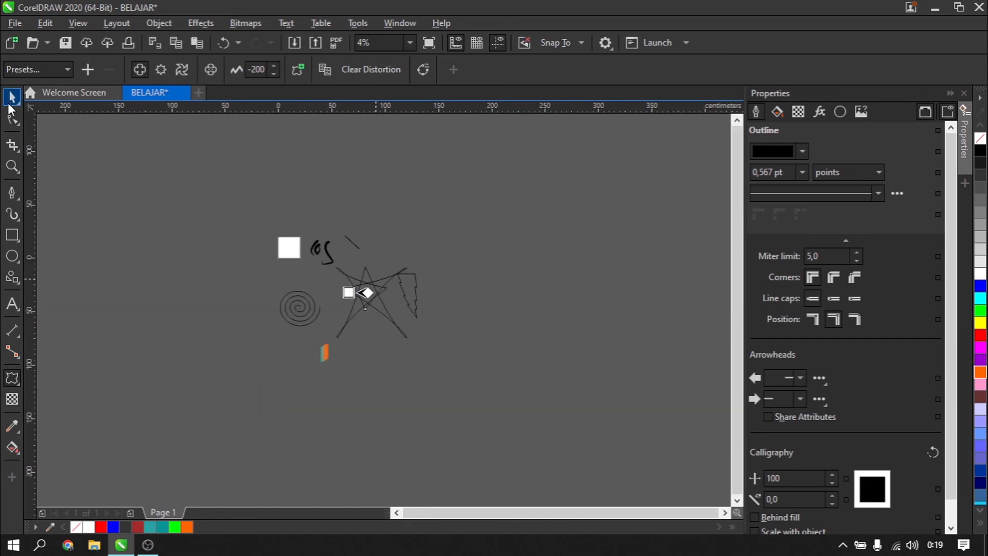
# Move the jagged lightning shape to the right, clear of the distorted circle.
pyautogui.press('space')
pyautogui.scroll(1, 434, 292)
pyautogui.scroll(1, 580, 291)
pyautogui.scroll(-1, 430, 268)
pyautogui.scroll(1, 595, 302)
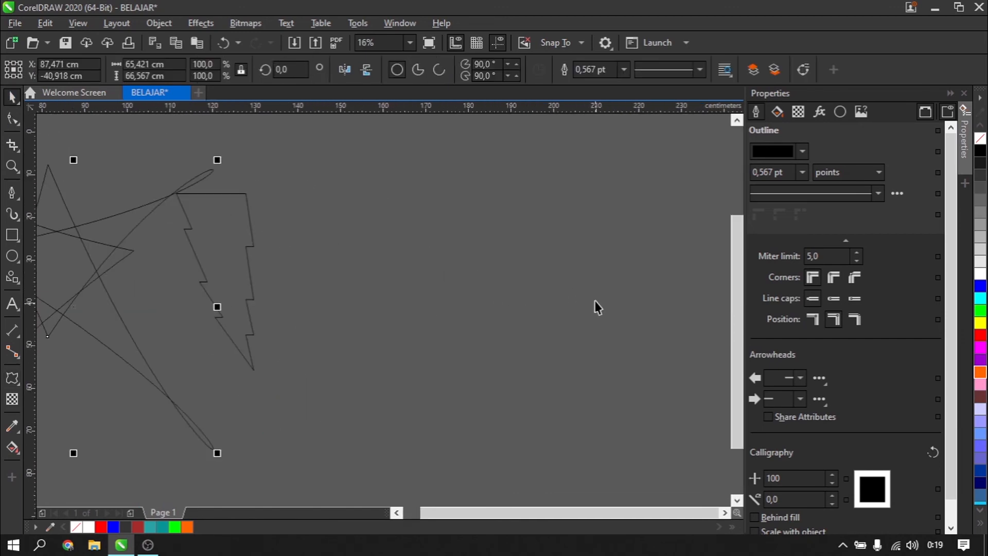
pyautogui.moveTo(205, 227)
pyautogui.mouseDown()
pyautogui.moveTo(404, 259)
pyautogui.moveTo(417, 271)
pyautogui.moveTo(568, 258)
pyautogui.moveTo(367, 263)
pyautogui.moveTo(401, 260)
pyautogui.moveTo(462, 296)
pyautogui.mouseUp()
# Apply a push and pull distortion with amplitude 93 to the lightning shape and view it among the other objects.
pyautogui.click(12, 378)
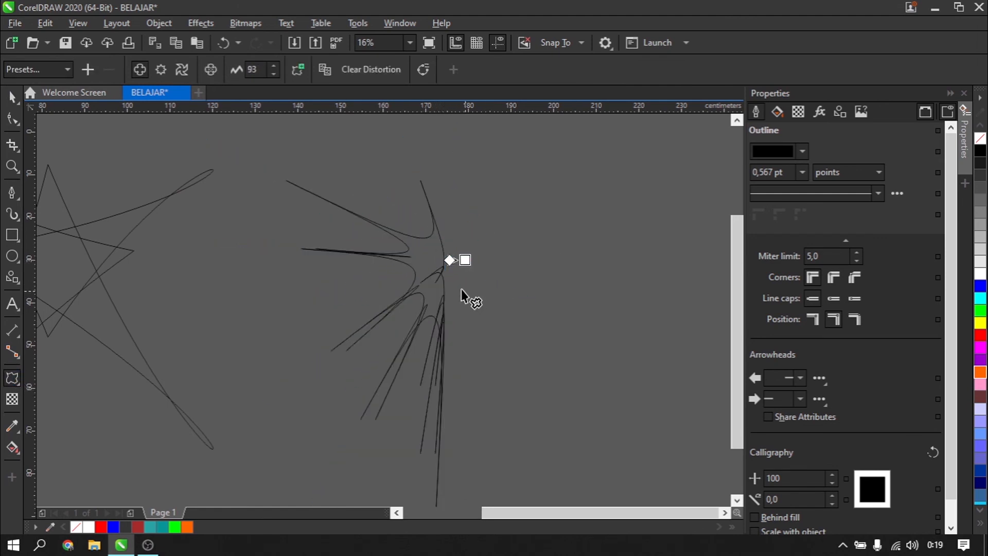
pyautogui.click(6, 101)
pyautogui.scroll(-2, 379, 278)
pyautogui.scroll(1, 247, 238)
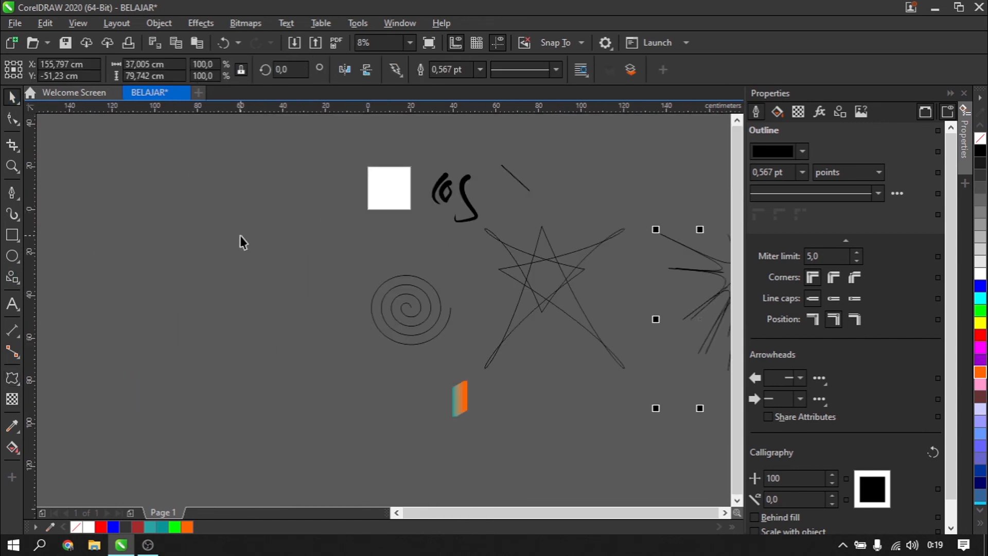
pyautogui.scroll(-1, 238, 239)
pyautogui.scroll(2, 292, 238)
pyautogui.scroll(-1, 307, 249)
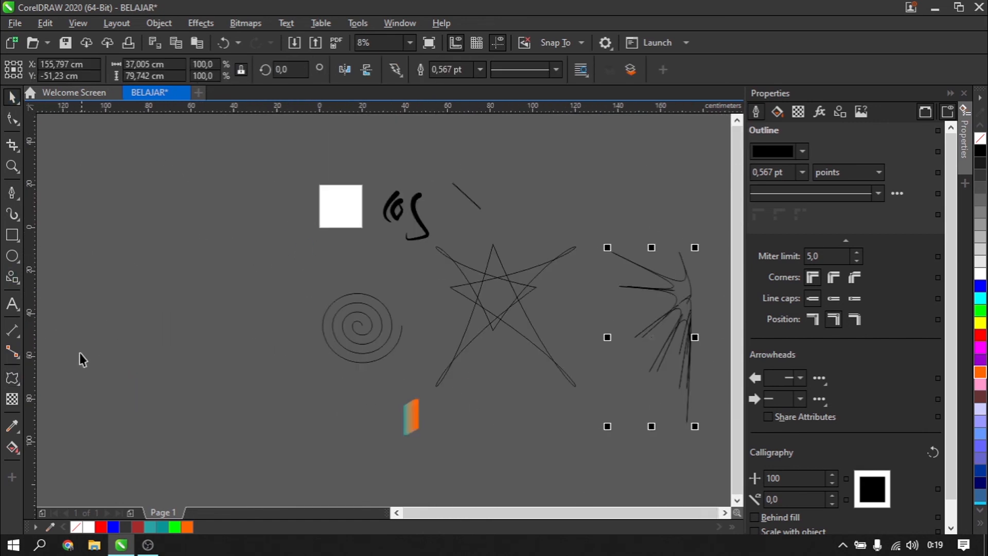
pyautogui.click(20, 383)
pyautogui.click(84, 439)
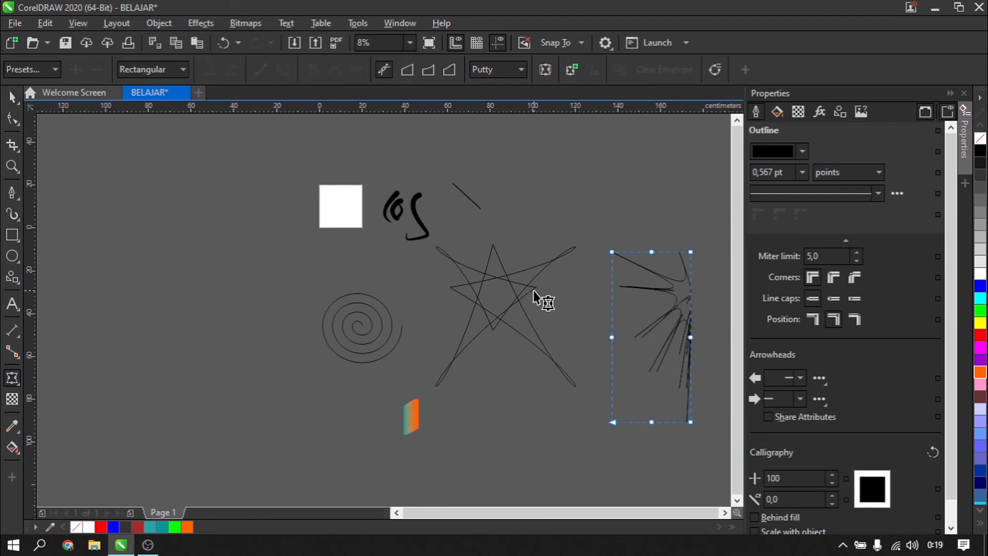
pyautogui.scroll(1, 533, 291)
pyautogui.click(432, 309)
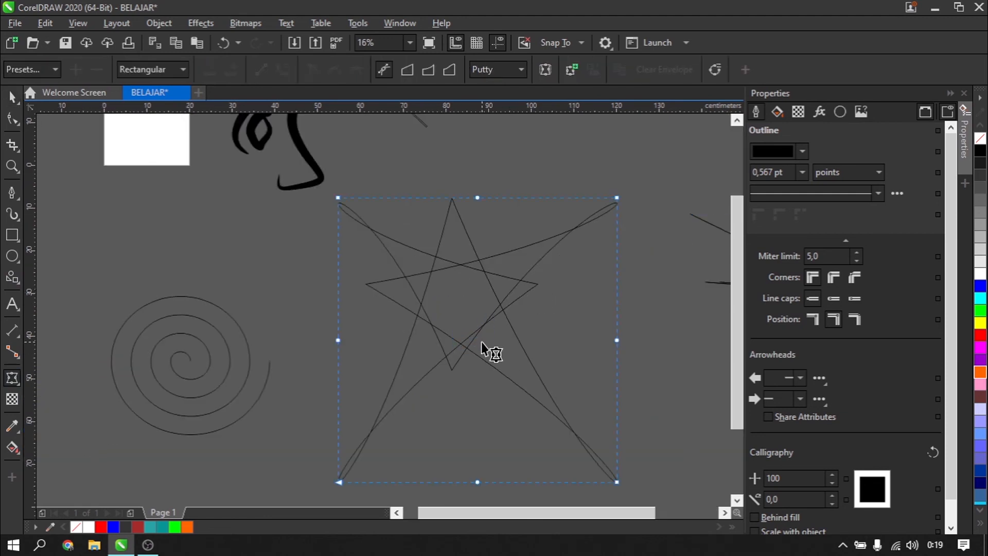
pyautogui.click(15, 98)
pyautogui.click(60, 101)
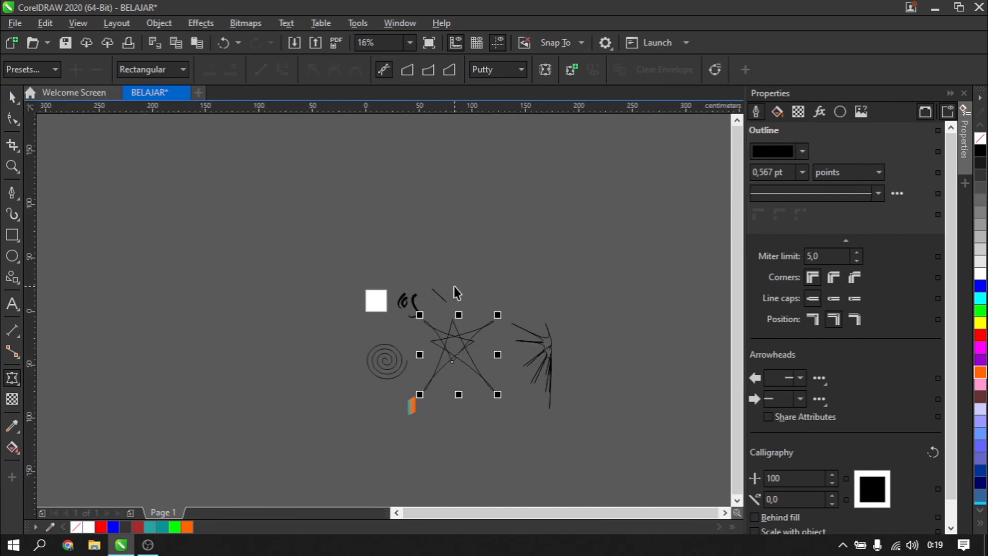
# Draw a rectangle about 27 by 25 cm left of the white page and envelope all four sides inward into a four-pointed shape.
pyautogui.click(12, 236)
pyautogui.moveTo(230, 274); pyautogui.dragTo(345, 381)
pyautogui.click(13, 376)
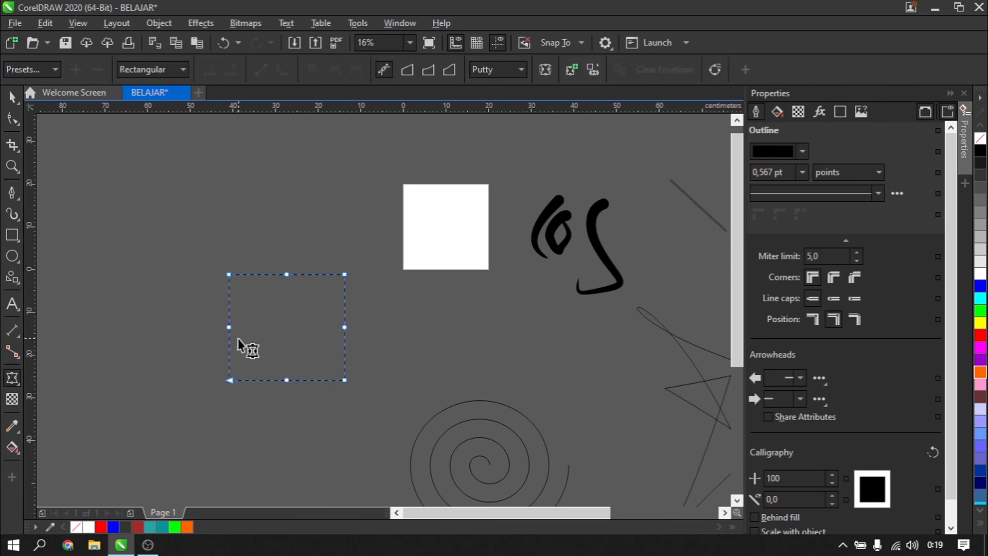
pyautogui.moveTo(345, 310); pyautogui.dragTo(290, 342)
pyautogui.scroll(2, 274, 324)
pyautogui.moveTo(303, 232); pyautogui.dragTo(263, 312)
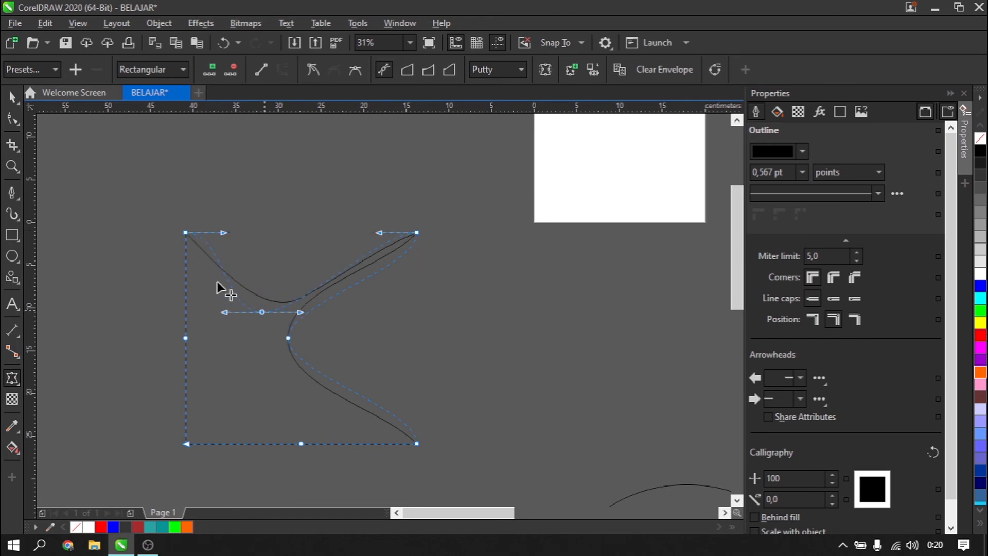
pyautogui.moveTo(186, 338); pyautogui.dragTo(236, 346)
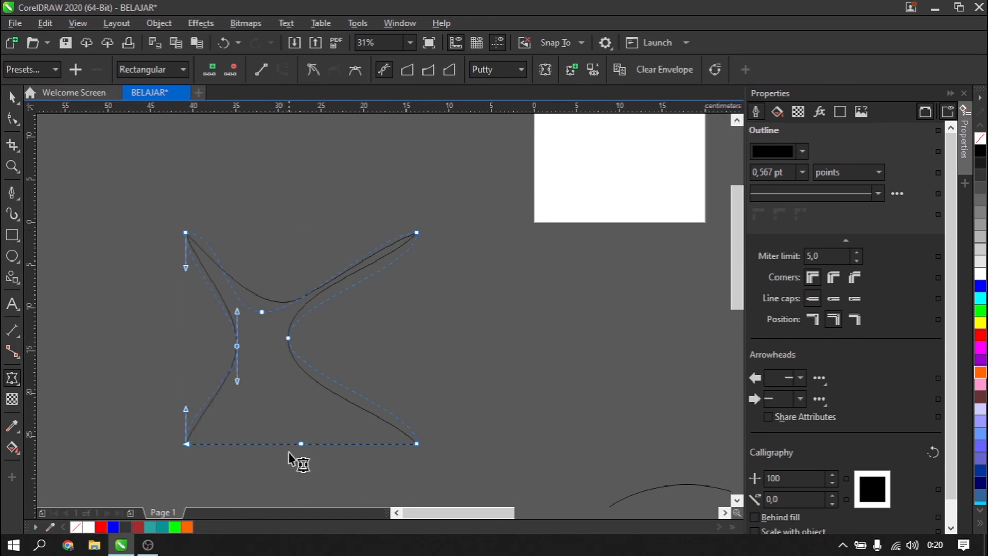
pyautogui.moveTo(301, 444); pyautogui.dragTo(291, 404)
pyautogui.click(9, 105)
pyautogui.click(170, 285)
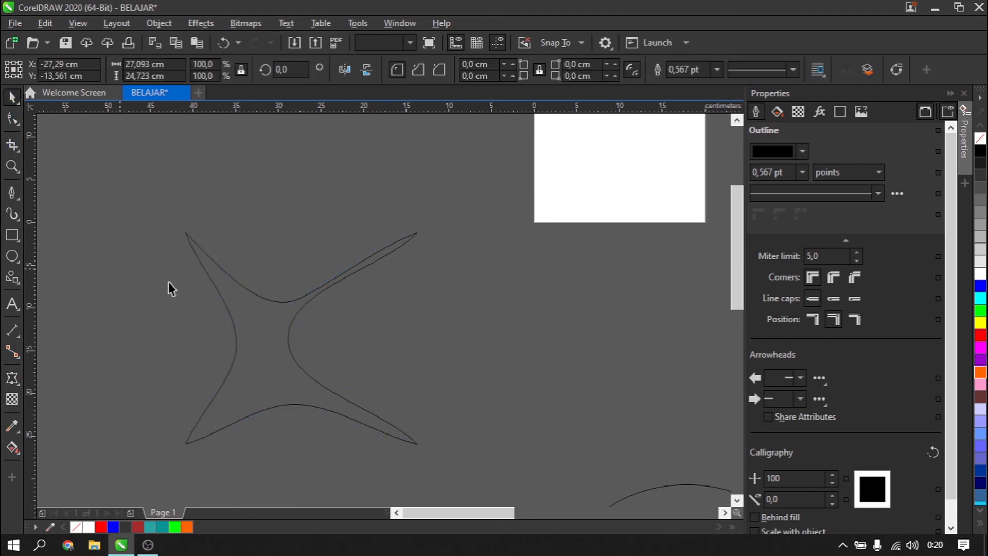
# Extrude the four-pointed shape slightly downward, with the vanishing point just below its centre.
pyautogui.scroll(-2, 202, 321)
pyautogui.click(22, 386)
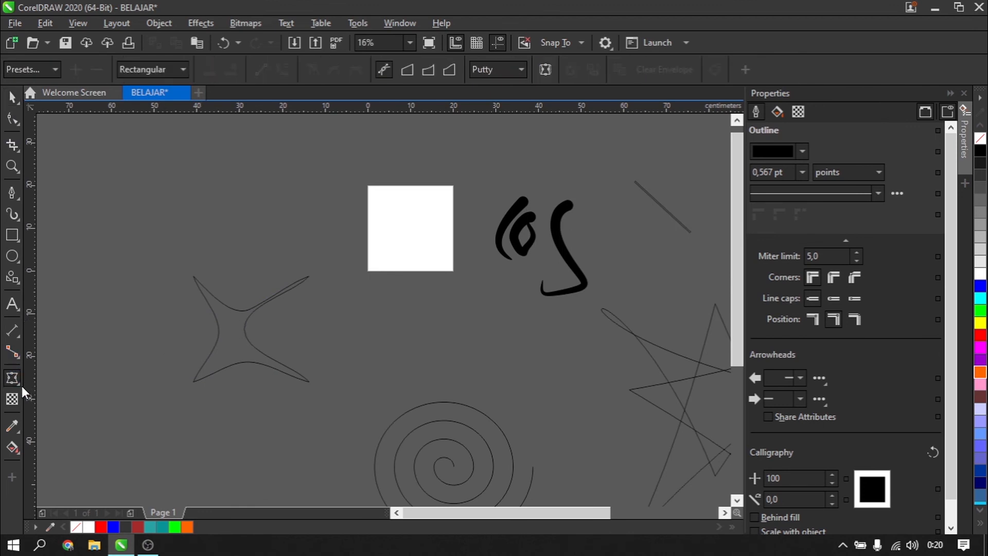
pyautogui.click(18, 385)
pyautogui.click(84, 458)
pyautogui.moveTo(251, 330); pyautogui.dragTo(253, 351)
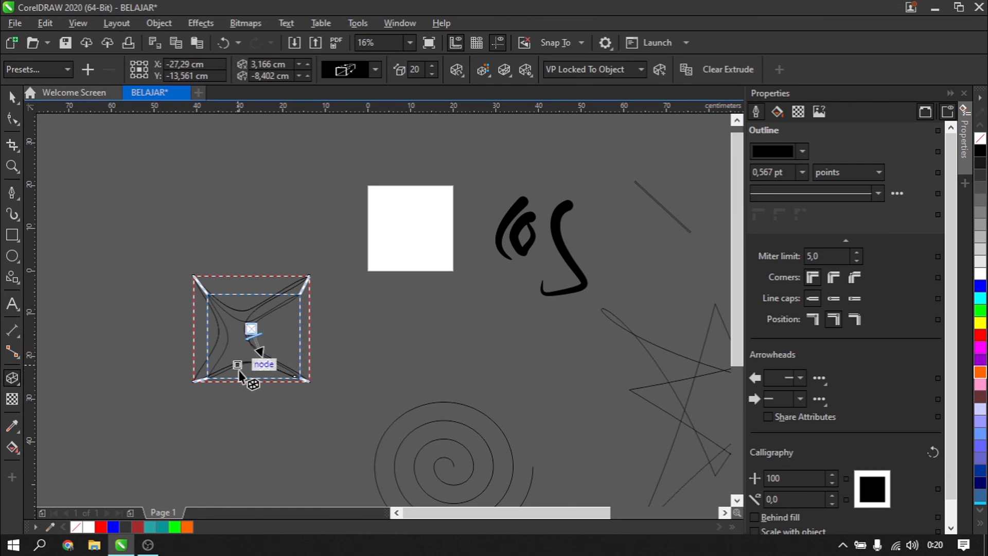
pyautogui.click(12, 97)
pyautogui.click(67, 181)
pyautogui.scroll(1, 266, 337)
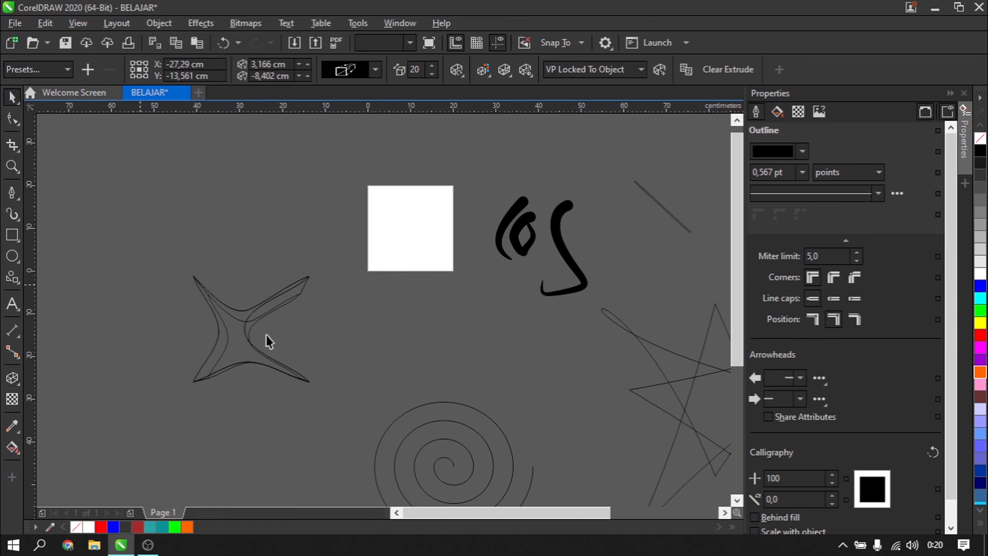
pyautogui.scroll(-1, 242, 342)
pyautogui.scroll(1, 256, 358)
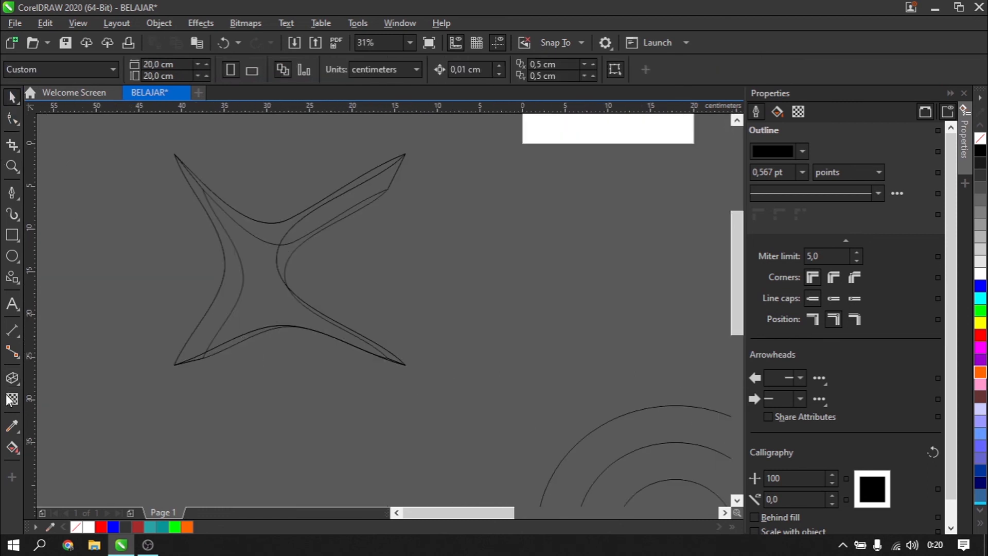
# Draw a rectangle about 21.7 by 23.5 cm in the empty area up and to the left of the white page.
pyautogui.click(20, 385)
pyautogui.click(57, 472)
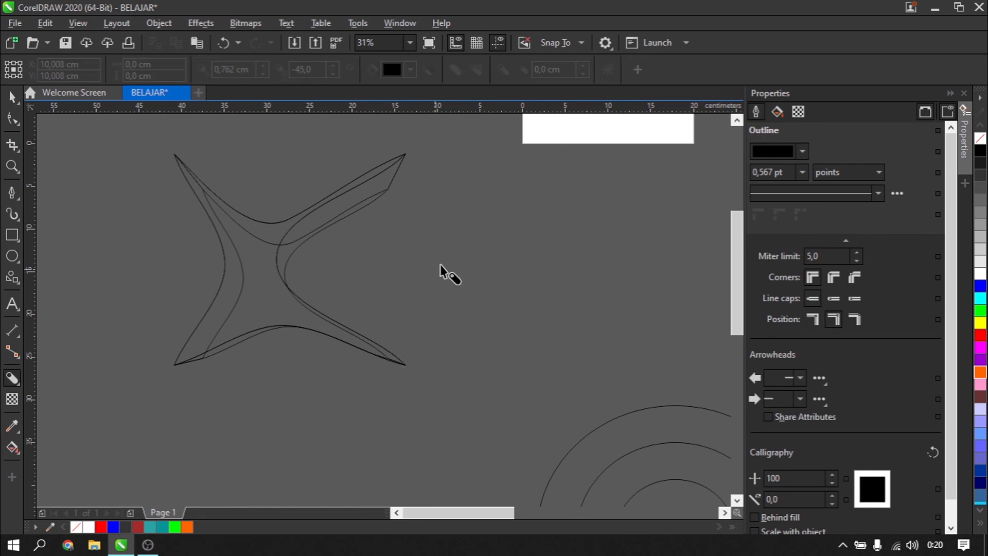
pyautogui.scroll(-2, 312, 317)
pyautogui.scroll(2, 335, 301)
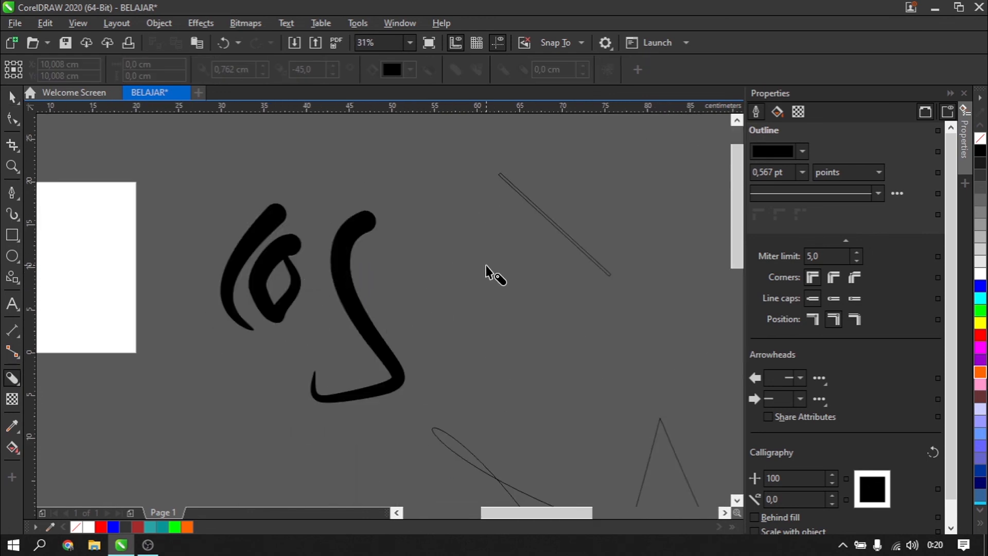
pyautogui.scroll(-2, 496, 276)
pyautogui.click(13, 98)
pyautogui.scroll(2, 161, 190)
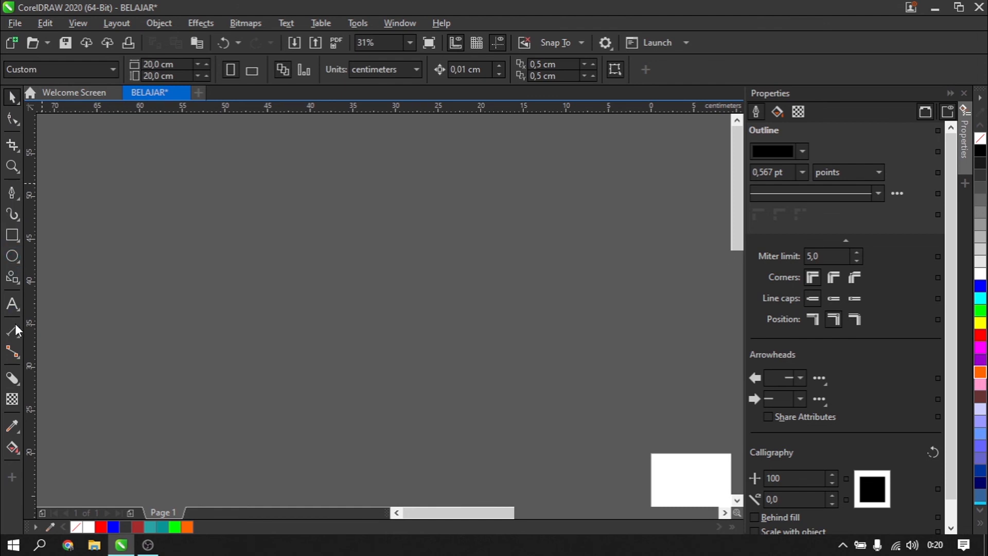
pyautogui.moveTo(322, 220); pyautogui.dragTo(507, 421)
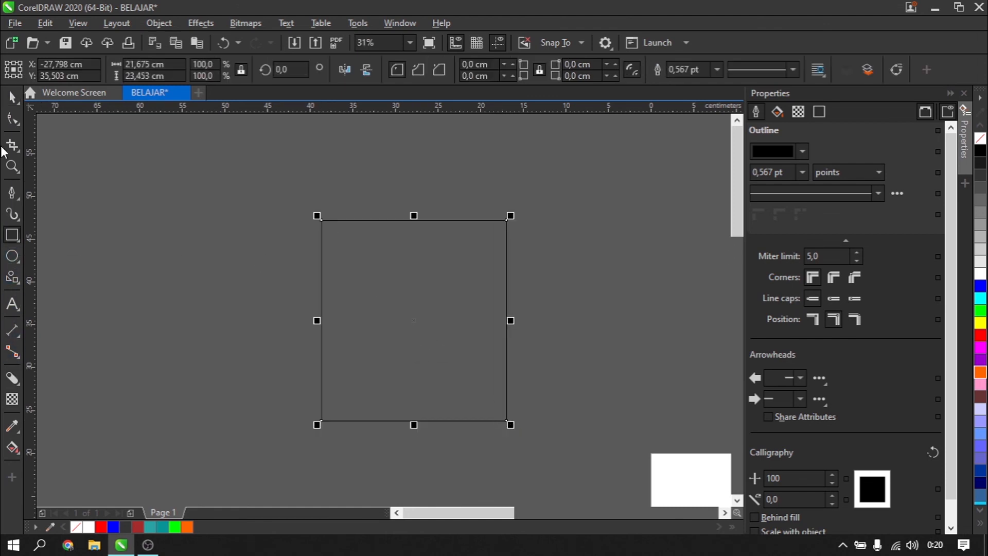
# Add a block shadow to the new rectangle, about 4.3 cm deep at roughly 316 degrees.
pyautogui.click(11, 96)
pyautogui.moveTo(414, 320); pyautogui.dragTo(618, 334)
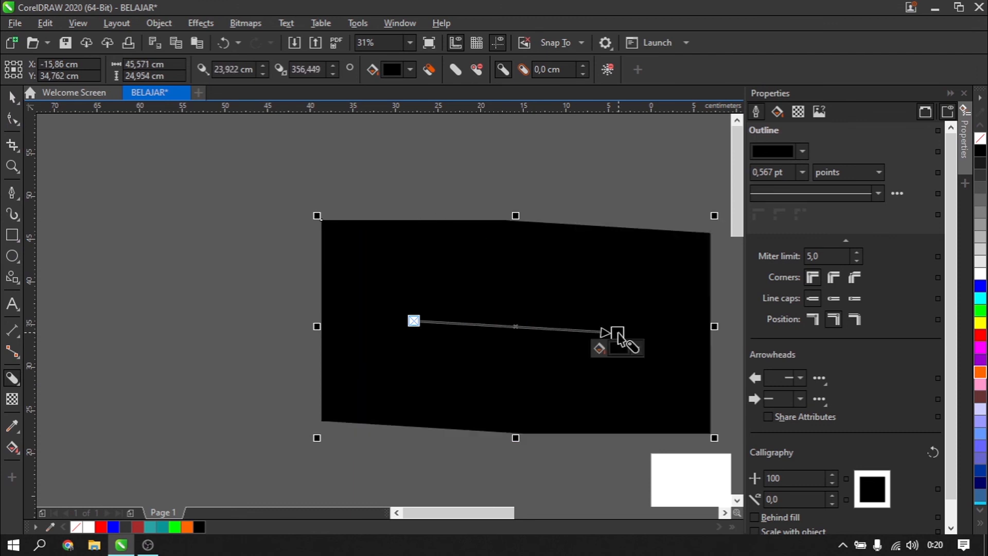
pyautogui.scroll(-1, 492, 317)
pyautogui.moveTo(554, 327); pyautogui.dragTo(422, 329)
pyautogui.scroll(1, 515, 340)
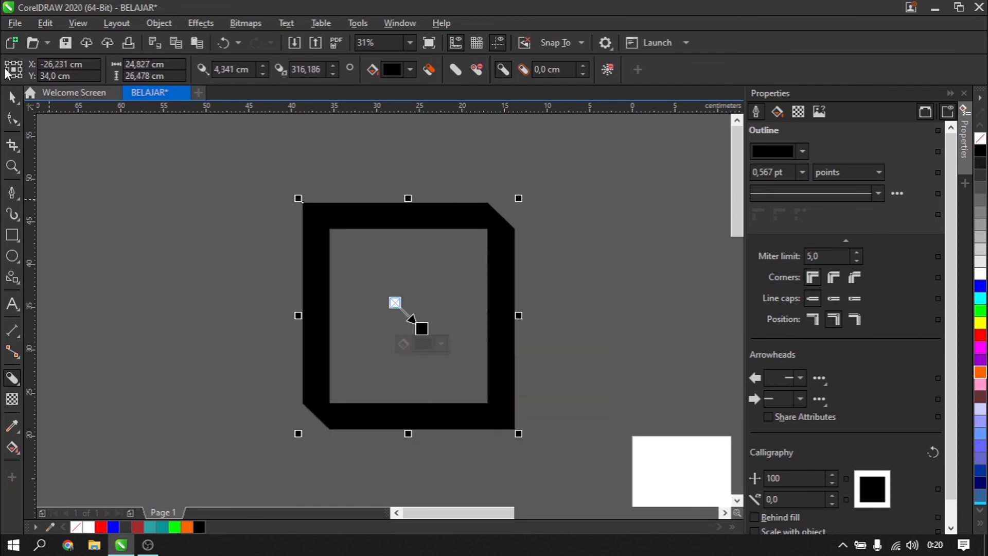
# Delete the rectangle with the block shadow.
pyautogui.click(11, 98)
pyautogui.scroll(-1, 250, 263)
pyautogui.click(261, 262)
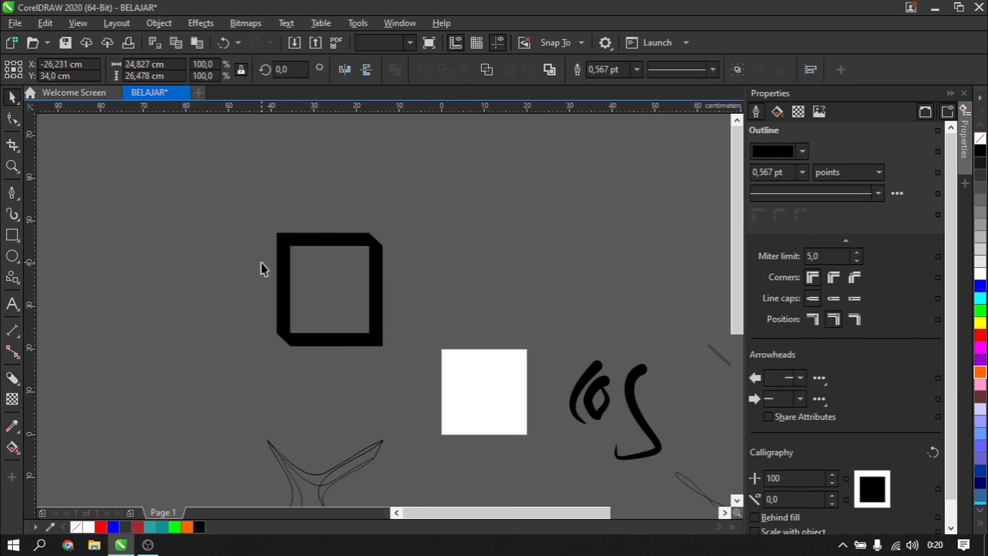
pyautogui.click(288, 265)
pyautogui.press('Delete')
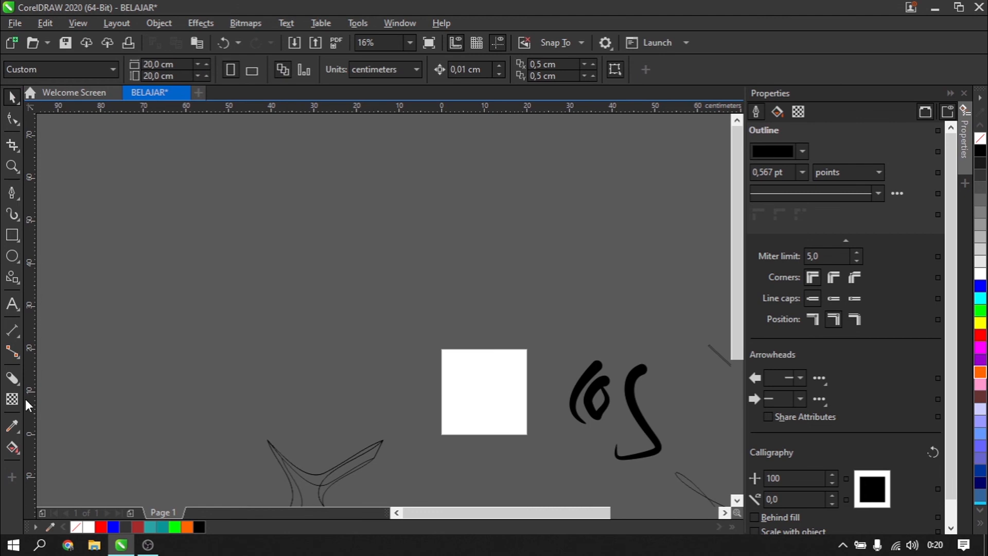
# Draw a rectangle about 35 by 36 cm in the empty area above the extruded four-pointed shape.
pyautogui.click(18, 383)
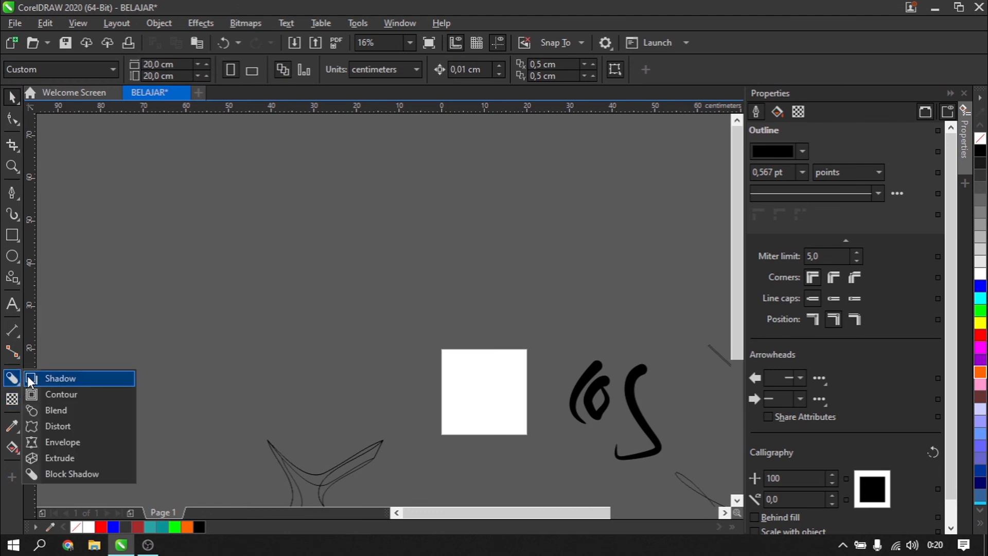
pyautogui.click(26, 376)
pyautogui.click(12, 401)
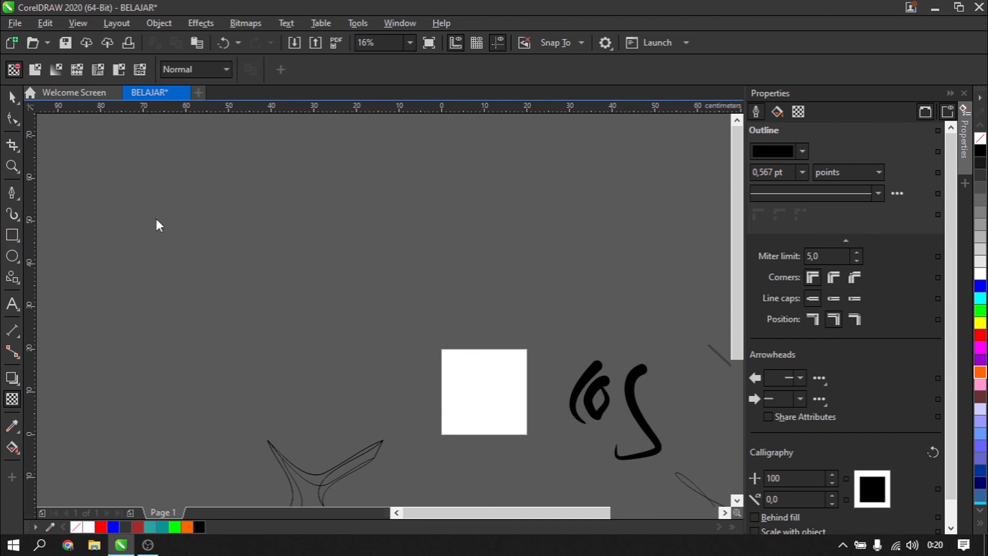
pyautogui.press('F6')
pyautogui.moveTo(187, 203); pyautogui.dragTo(337, 358)
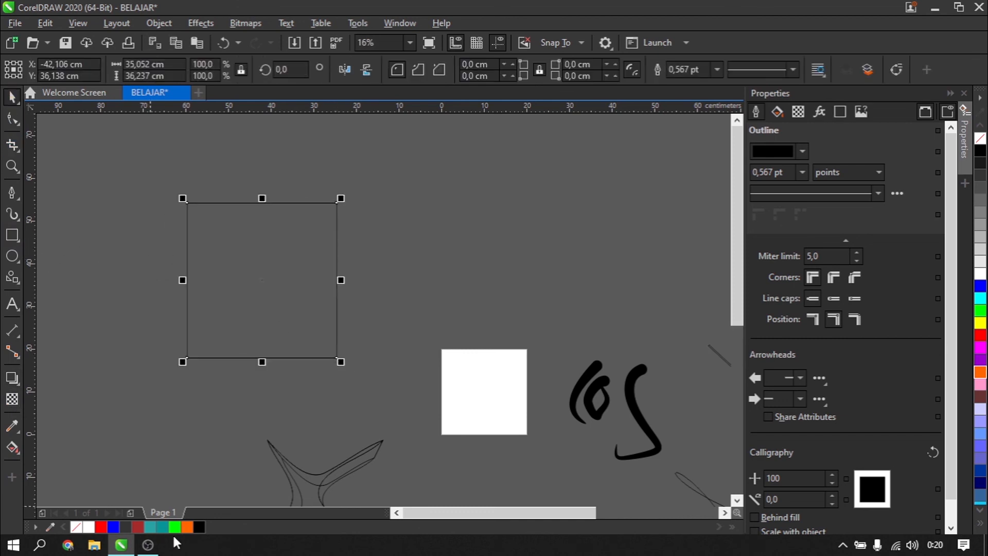
# Fill the new rectangle with bright green and set its outline width to None.
pyautogui.moveTo(186, 307); pyautogui.dragTo(186, 308)
pyautogui.click(592, 363)
pyautogui.click(259, 311)
pyautogui.moveTo(164, 530); pyautogui.dragTo(366, 240)
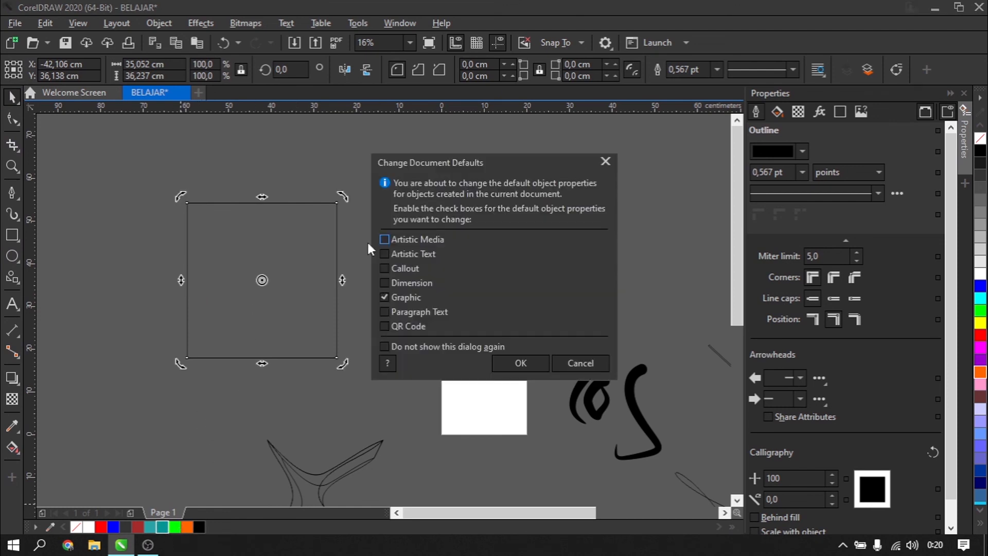
pyautogui.click(576, 364)
pyautogui.moveTo(174, 528); pyautogui.dragTo(219, 299)
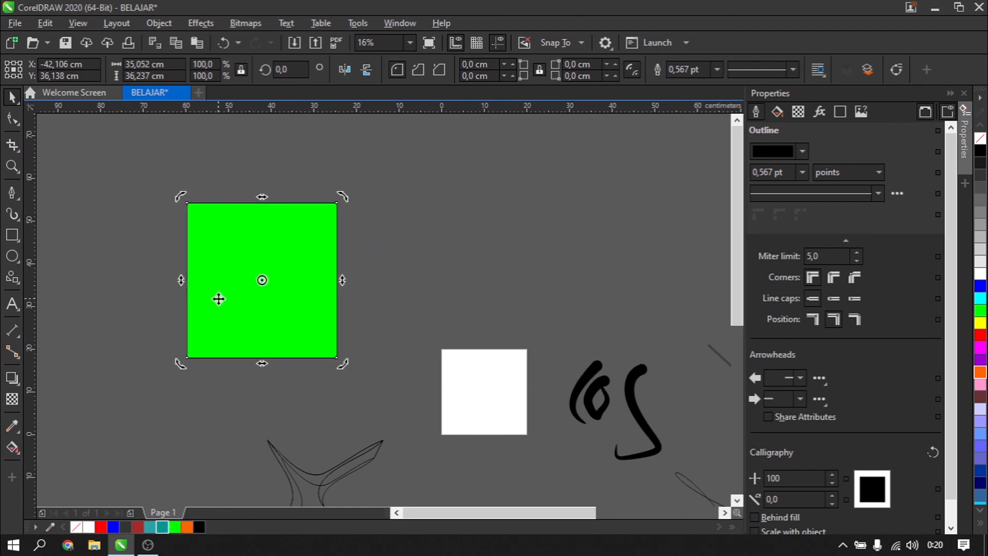
pyautogui.click(716, 71)
pyautogui.click(679, 82)
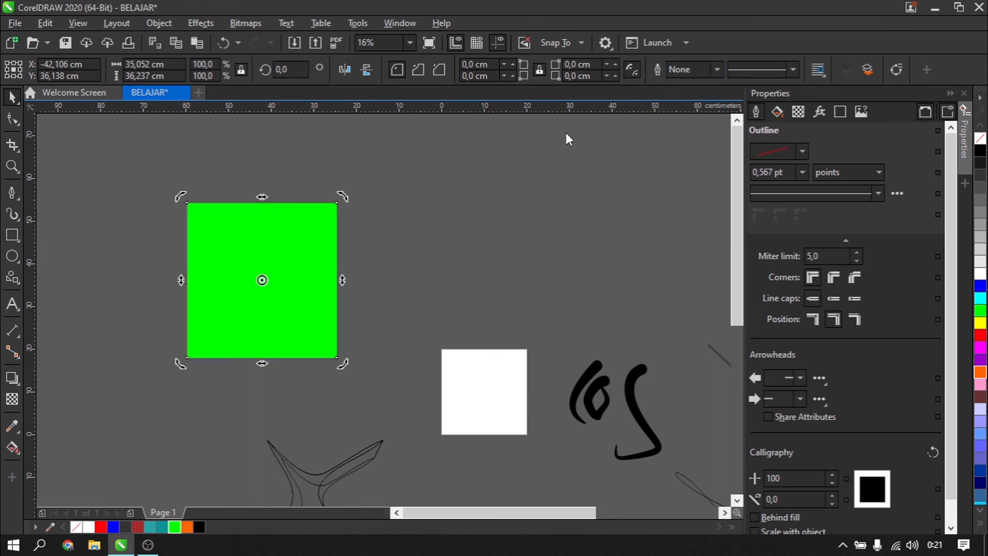
# Apply a linear transparency to the green rectangle that fades from its middle toward its lower edge.
pyautogui.click(567, 132)
pyautogui.click(11, 400)
pyautogui.click(232, 278)
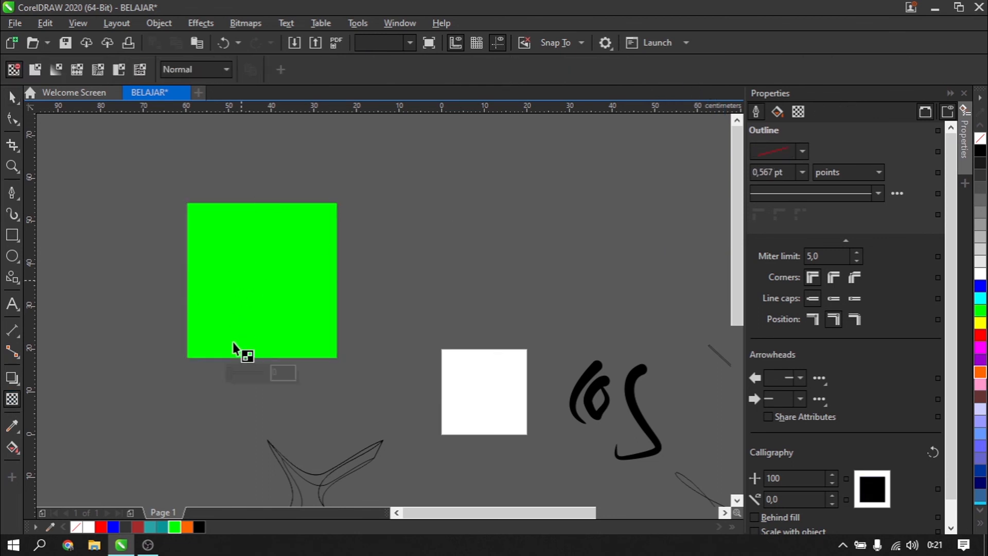
pyautogui.moveTo(258, 332); pyautogui.dragTo(248, 341)
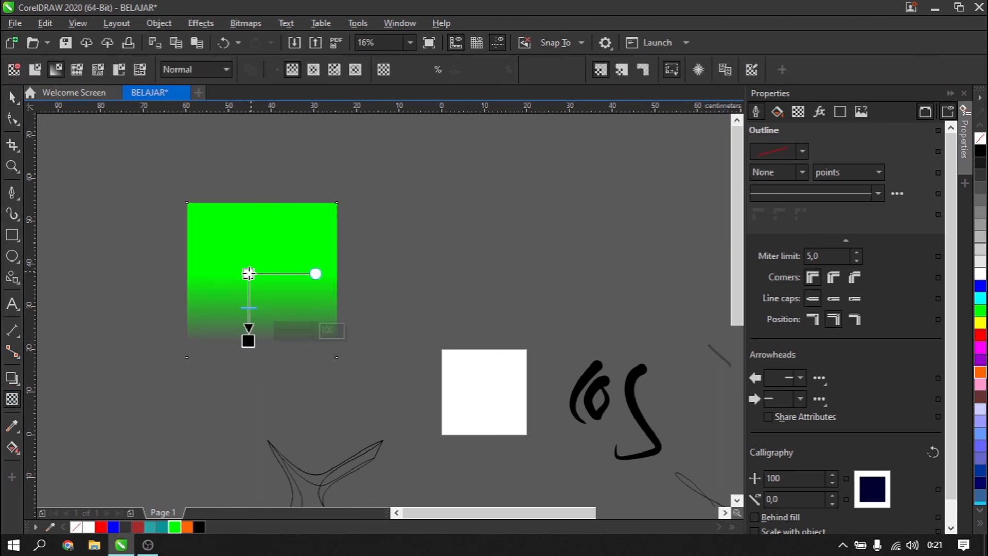
# Stretch the green rectangle's transparency so it starts near the upper edge and ends just above the lower edge, at about -88.5°.
pyautogui.moveTo(249, 273); pyautogui.dragTo(248, 219)
pyautogui.moveTo(247, 337); pyautogui.dragTo(247, 313)
pyautogui.moveTo(246, 218)
pyautogui.mouseDown()
pyautogui.moveTo(243, 202)
pyautogui.moveTo(253, 218)
pyautogui.moveTo(245, 220)
pyautogui.mouseUp()
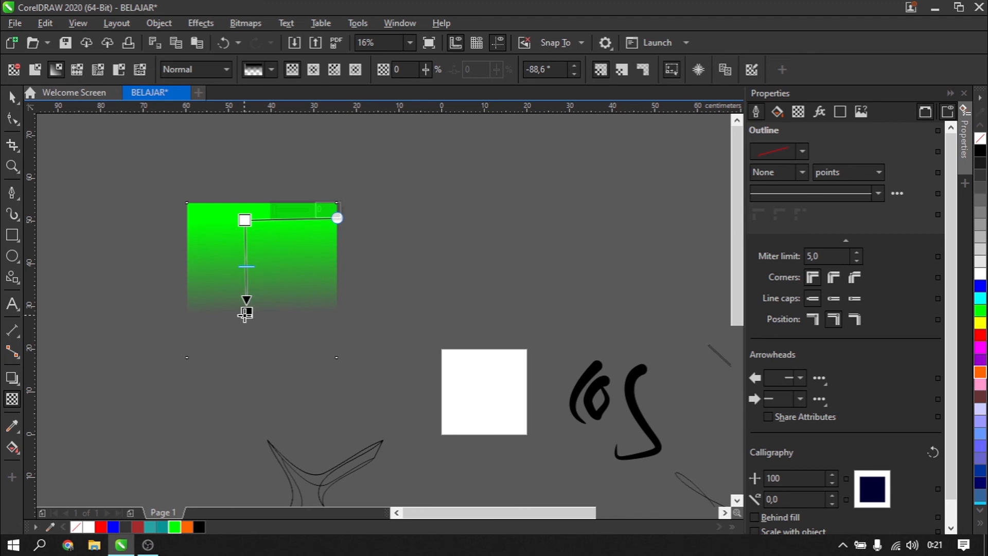
pyautogui.moveTo(246, 314); pyautogui.dragTo(245, 386)
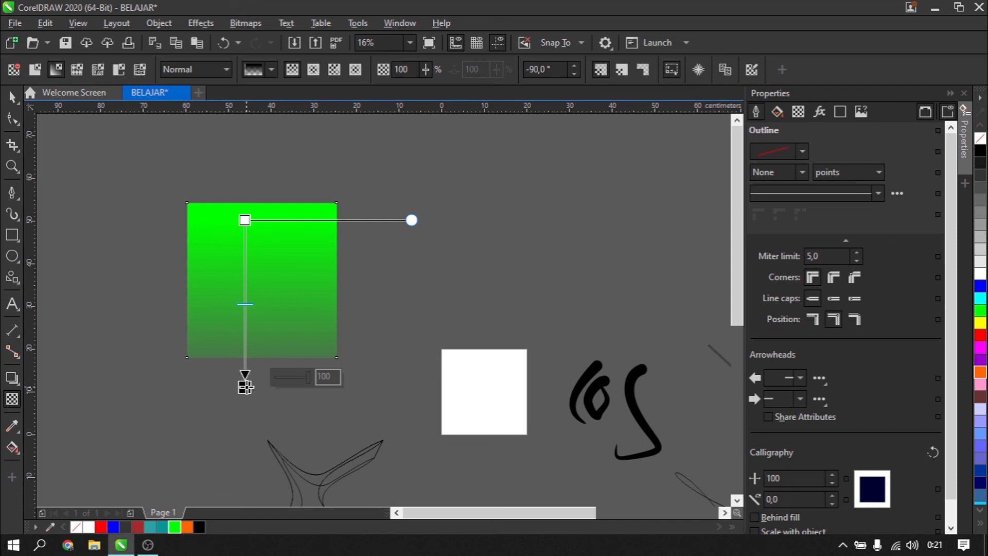
pyautogui.moveTo(246, 386); pyautogui.dragTo(246, 334)
pyautogui.moveTo(248, 340); pyautogui.dragTo(247, 334)
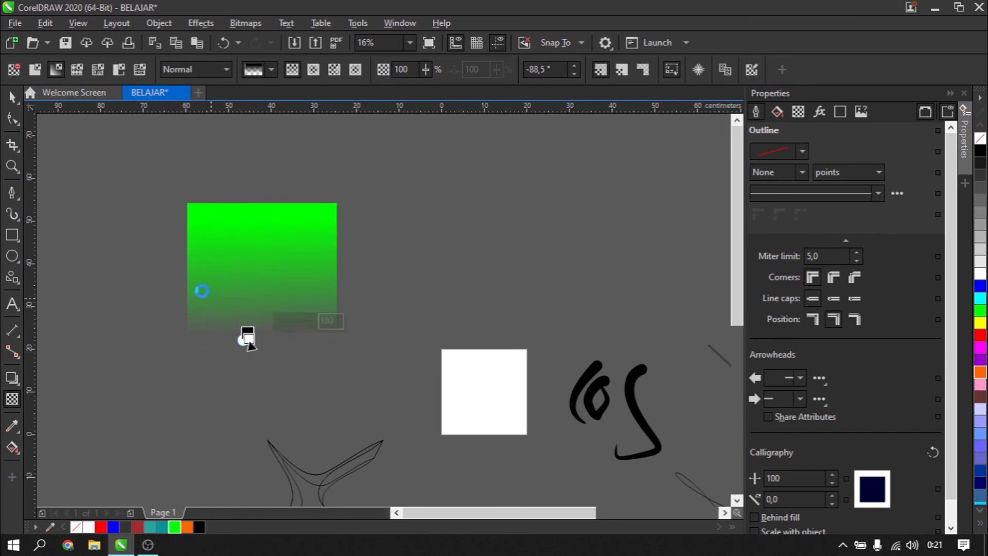
# Delete the green rectangle with the transparency.
pyautogui.press('space')
pyautogui.press('Delete')
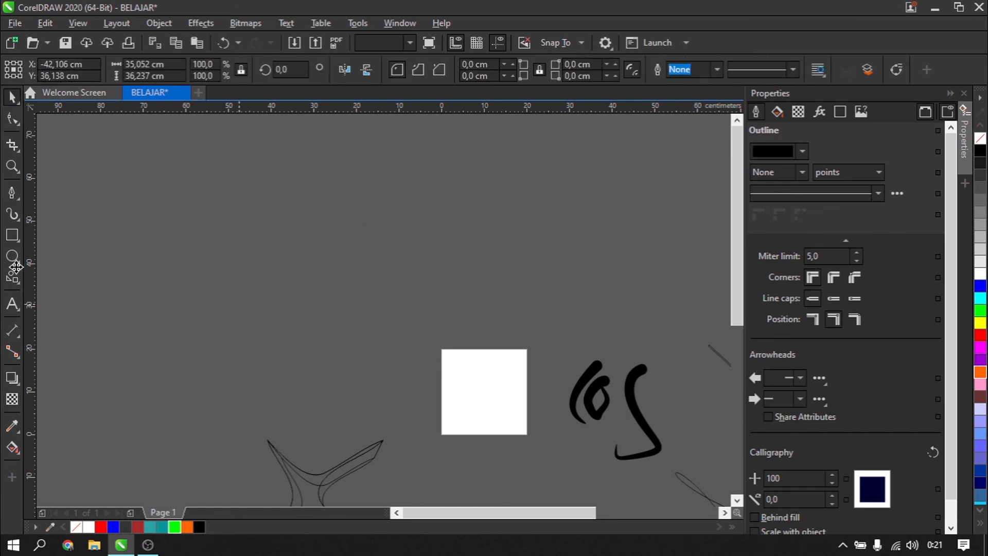
# Sample the white of the page with the Color Eyedropper, without applying it to an object.
pyautogui.click(13, 426)
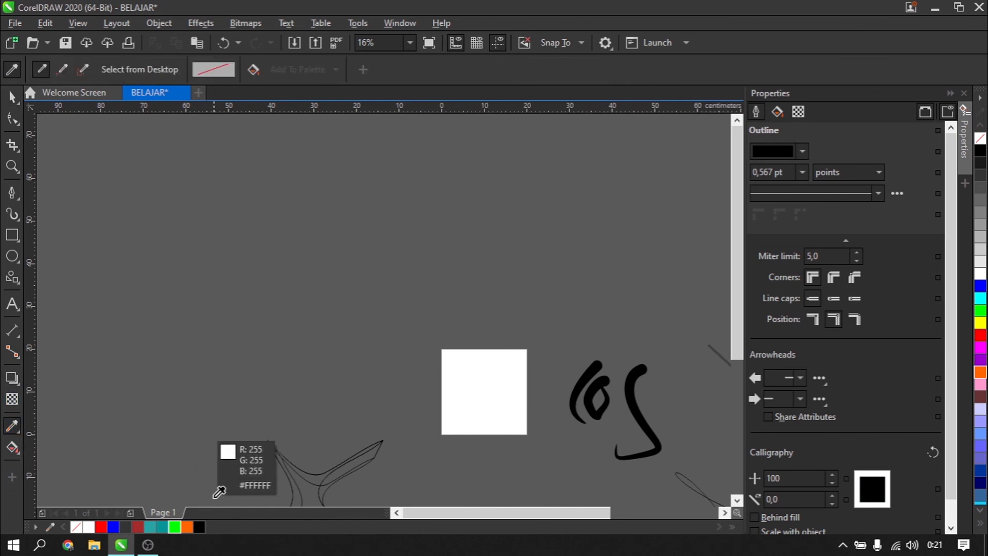
pyautogui.click(495, 367)
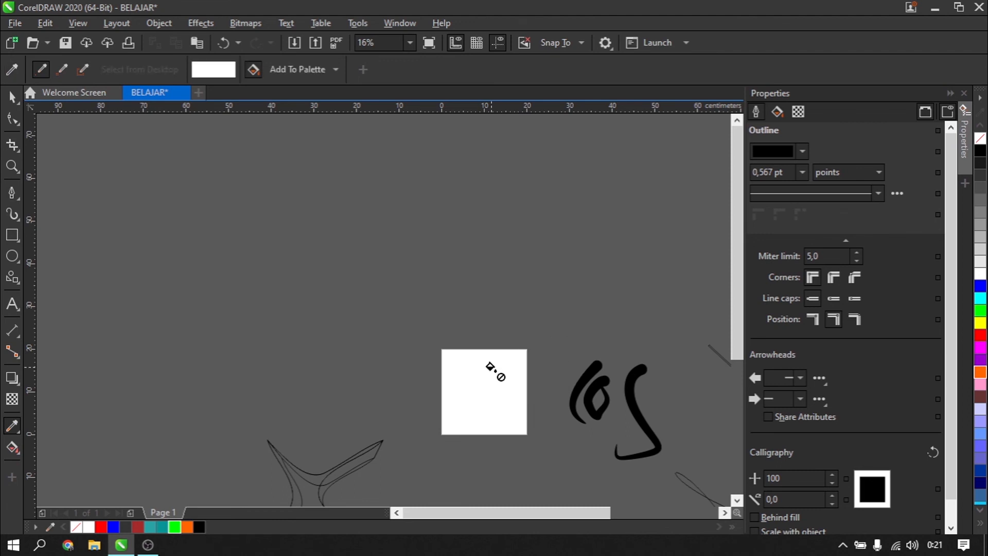
pyautogui.click(13, 98)
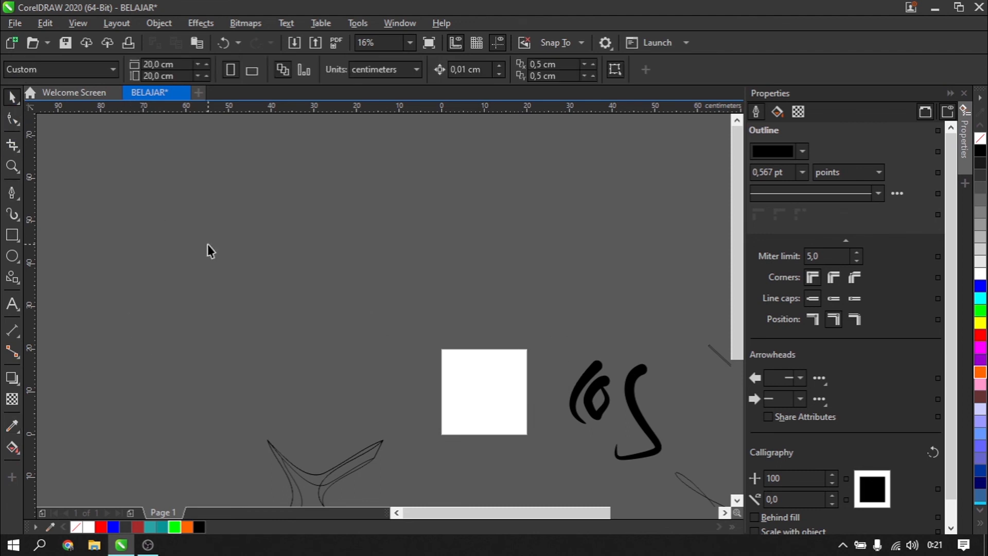
# Fill the four-pointed curved shape beside the page with uniform black using the Interactive Fill tool, and deselect it.
pyautogui.click(20, 455)
pyautogui.click(61, 446)
pyautogui.scroll(-2, 201, 371)
pyautogui.scroll(4, 313, 437)
pyautogui.scroll(-1, 263, 386)
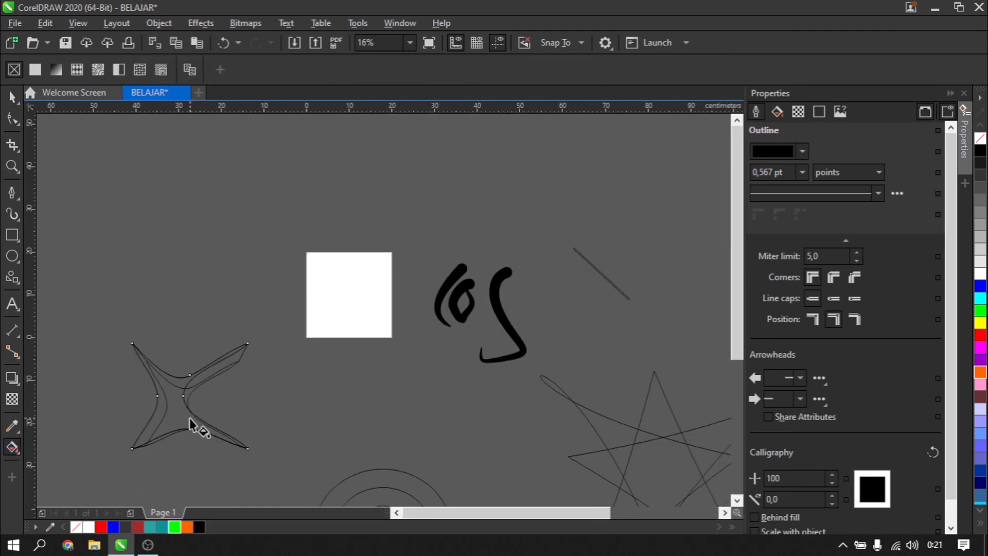
pyautogui.click(189, 418)
pyautogui.click(35, 69)
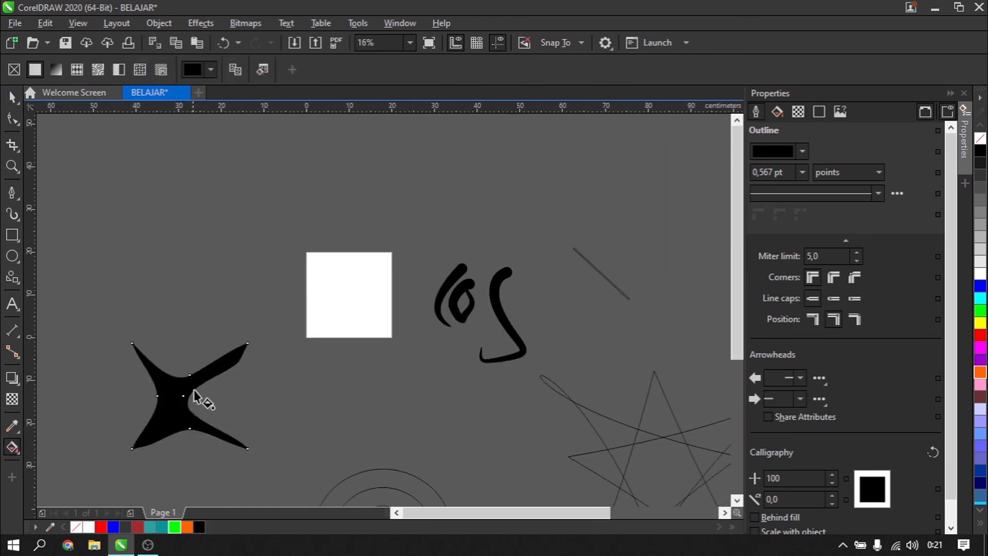
pyautogui.click(13, 96)
pyautogui.click(167, 302)
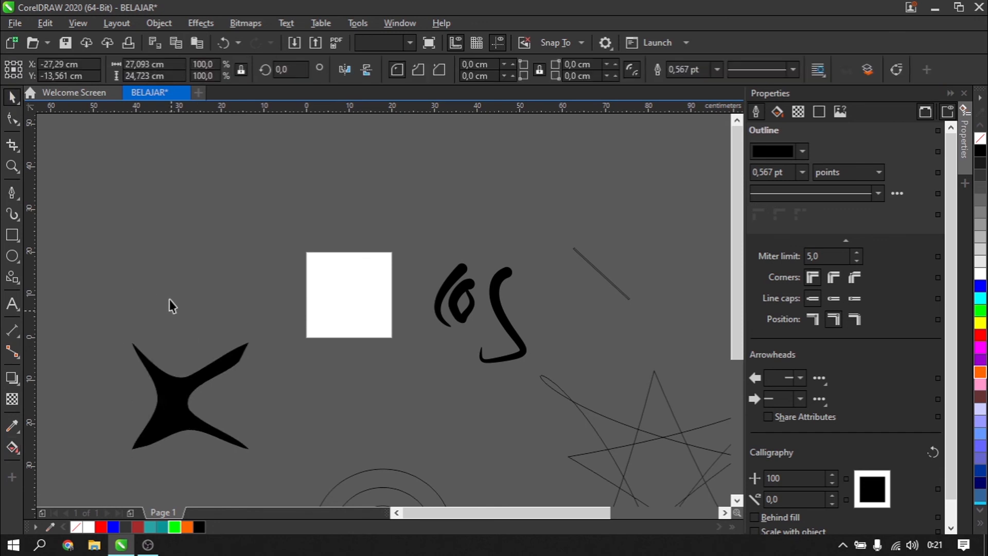
# Look through the list of tools that can be shown in or hidden from the toolbox.
pyautogui.click(13, 478)
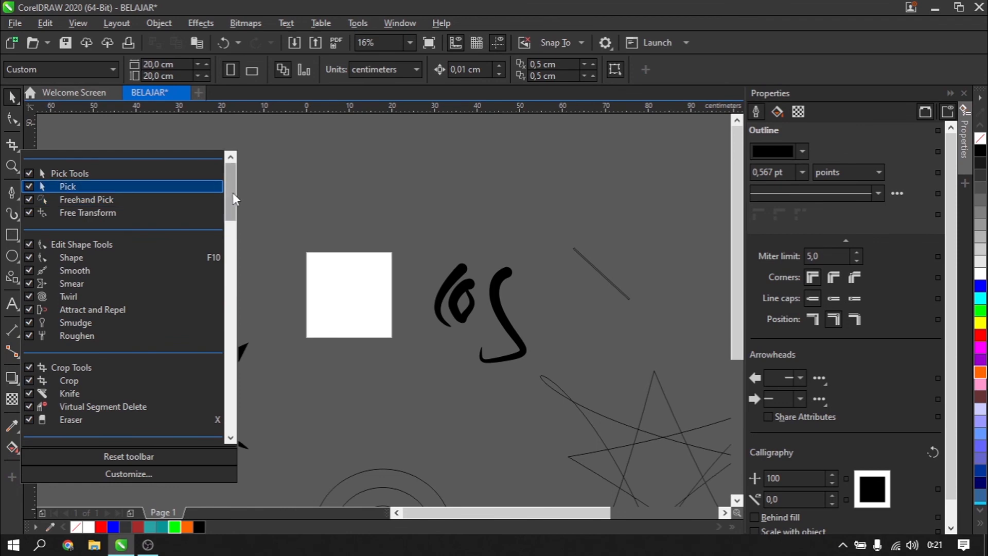
pyautogui.moveTo(233, 193)
pyautogui.mouseDown()
pyautogui.moveTo(230, 426)
pyautogui.moveTo(222, 444)
pyautogui.mouseUp()
pyautogui.click(302, 237)
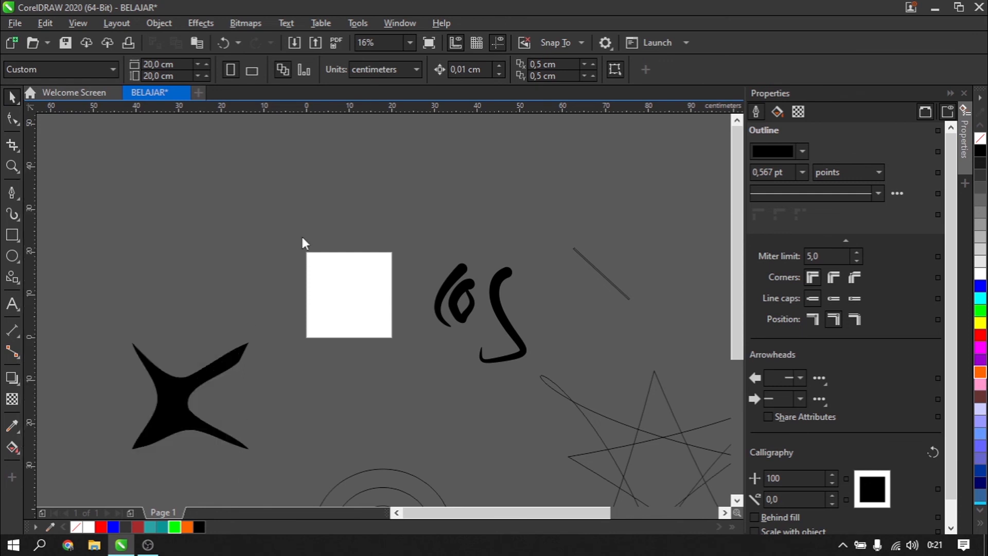
pyautogui.scroll(-4, 313, 335)
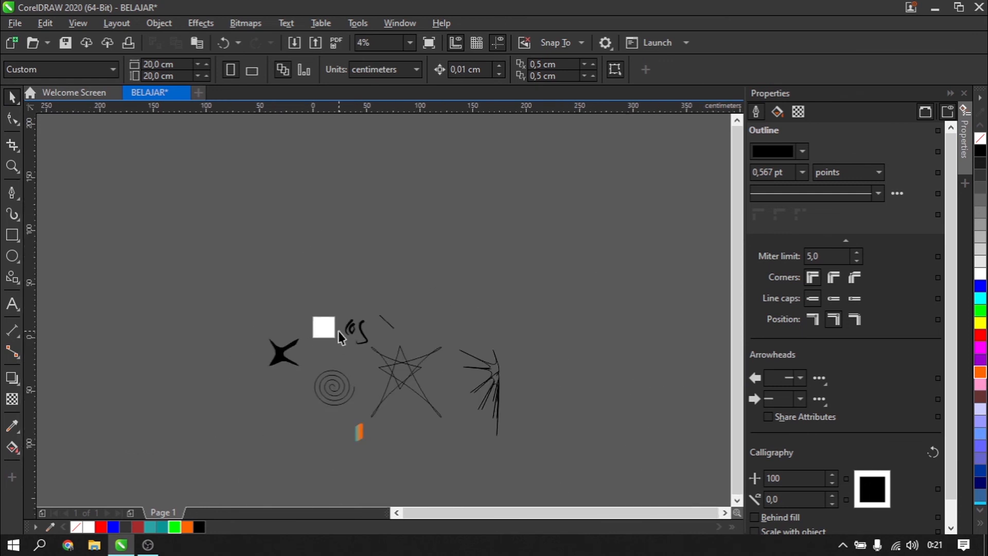
pyautogui.scroll(4, 340, 335)
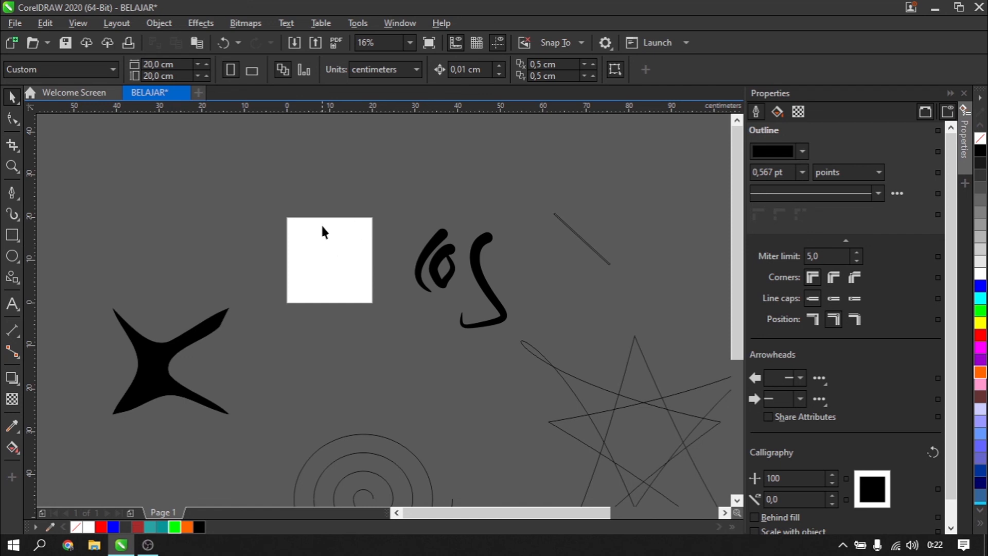
pyautogui.scroll(-4, 180, 309)
pyautogui.scroll(6, 238, 300)
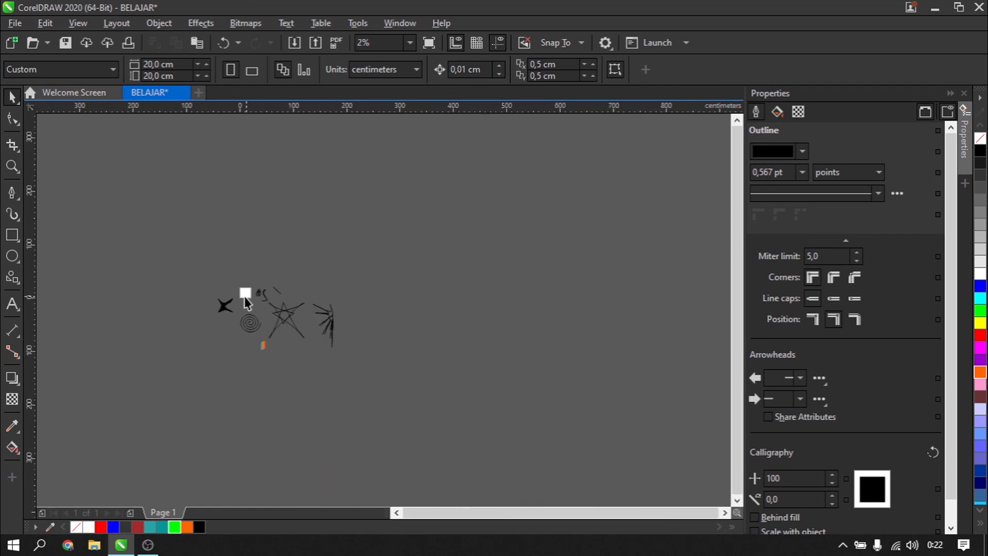
pyautogui.scroll(-3, 474, 280)
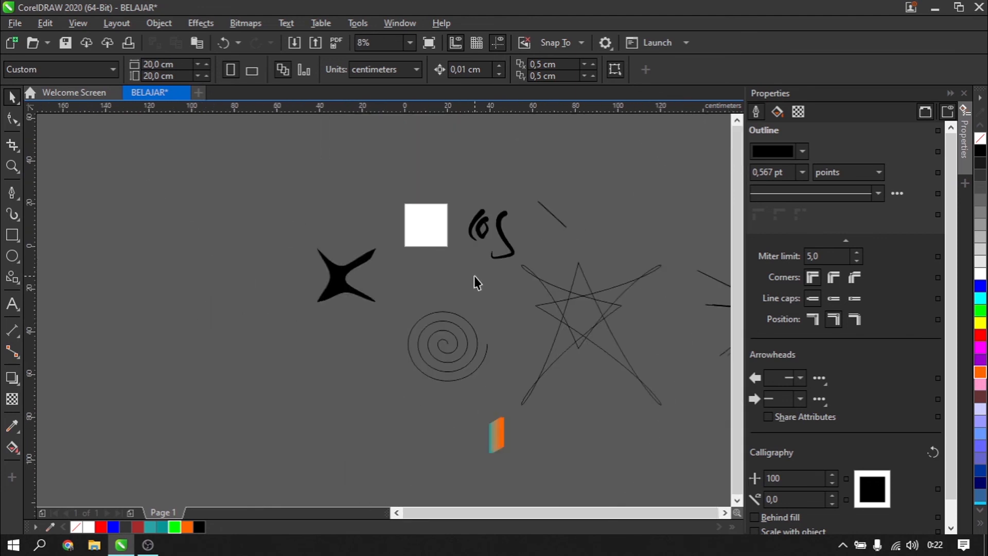
pyautogui.scroll(2, 603, 254)
pyautogui.scroll(-2, 465, 293)
pyautogui.scroll(3, 369, 238)
pyautogui.scroll(-4, 473, 255)
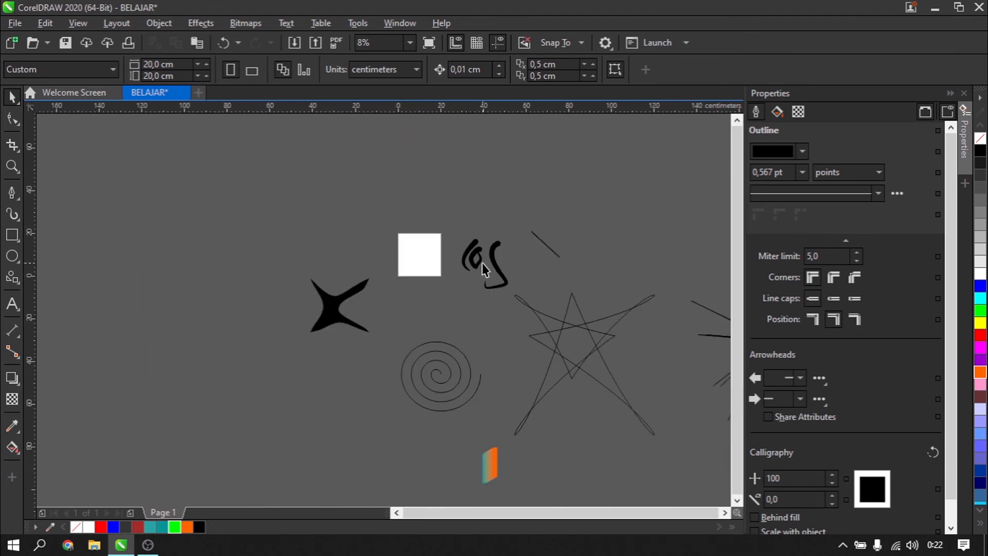
pyautogui.scroll(4, 481, 264)
pyautogui.scroll(-4, 473, 264)
pyautogui.scroll(4, 468, 238)
pyautogui.scroll(-4, 468, 238)
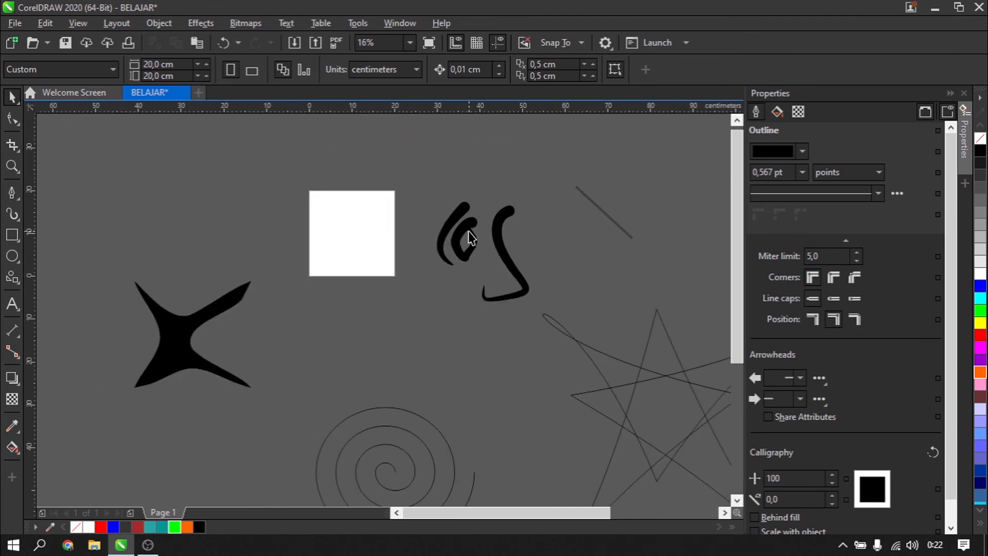